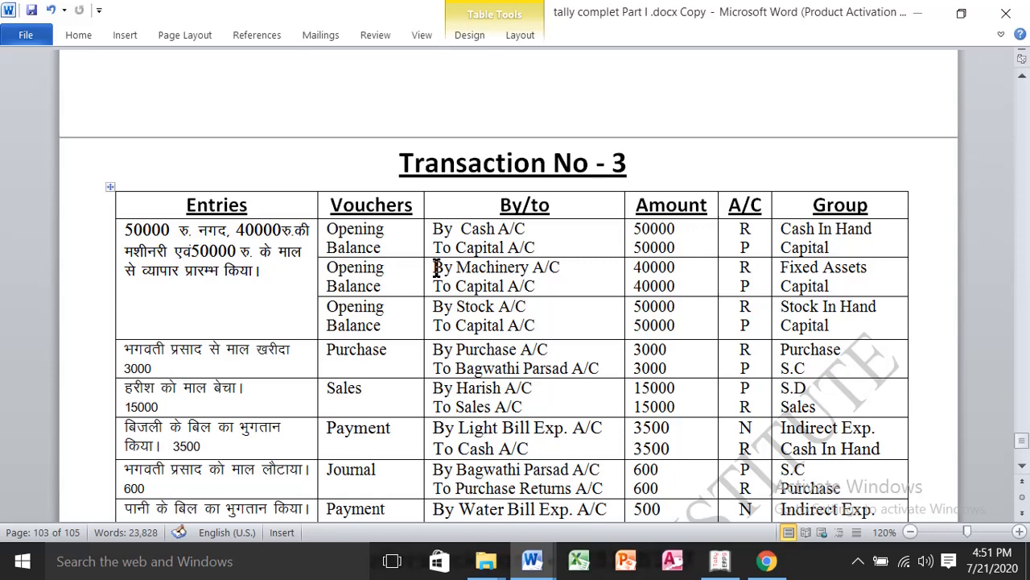
- Switch from the Transaction No - 3 table to Tally.ERP 9, review the company's accounting features and accept them unchanged
{"action": "scroll", "coordinate": [435, 270], "scroll_direction": "down", "scroll_amount": 1}
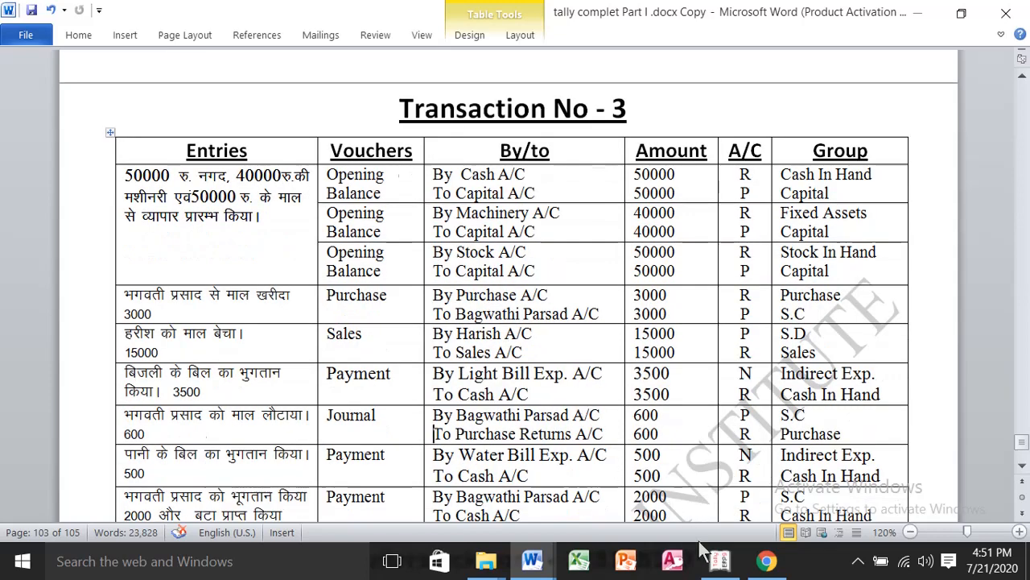
{"action": "left_click", "coordinate": [727, 565]}
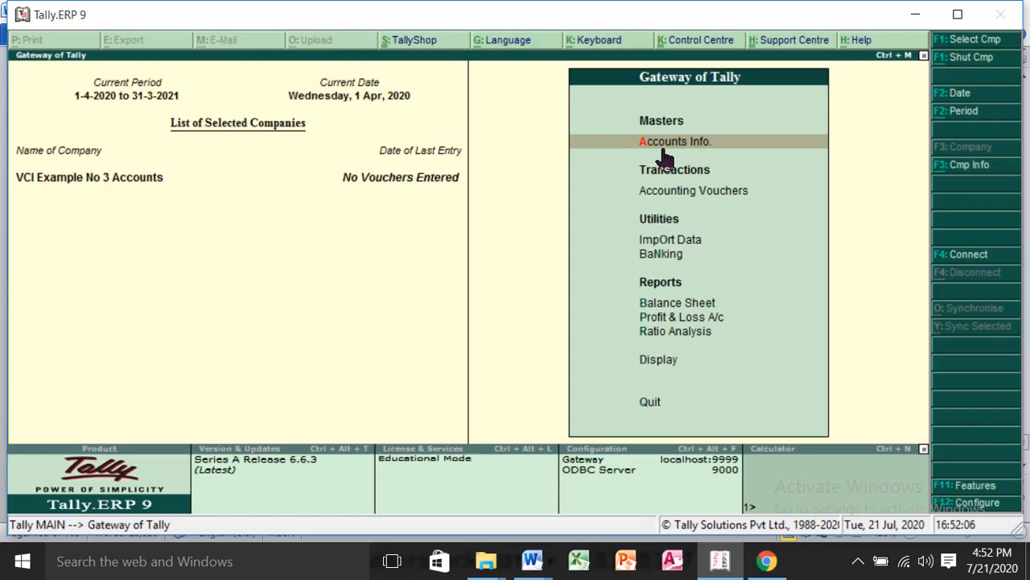
{"action": "key", "text": "F11"}
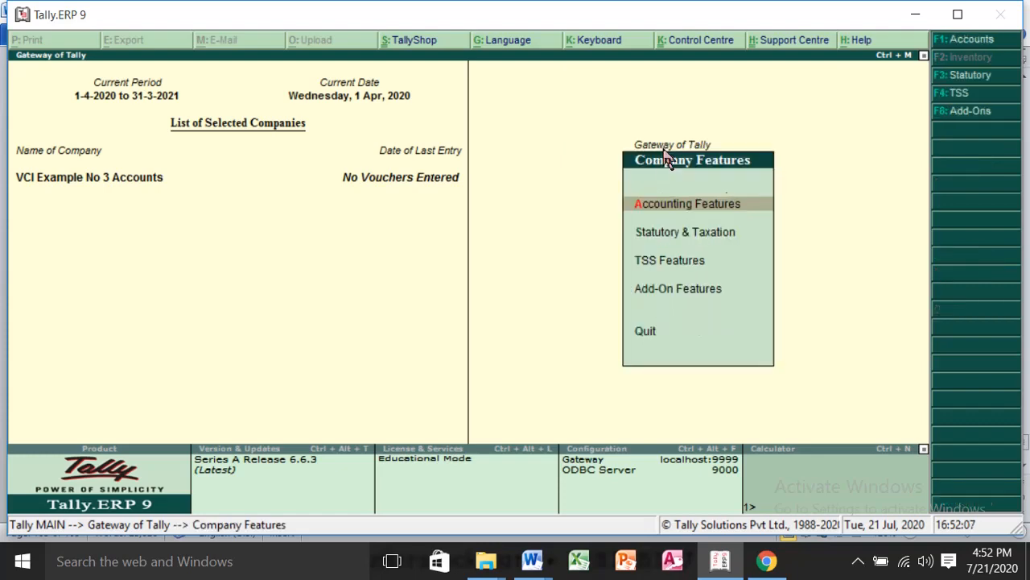
{"action": "key", "text": "Return"}
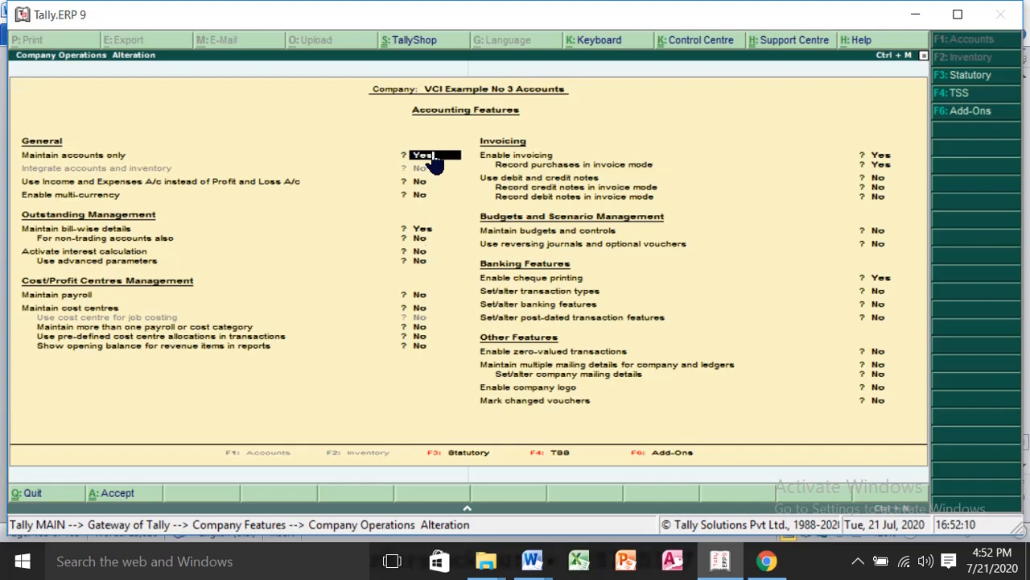
{"action": "key", "text": "ctrl+a"}
{"action": "key", "text": "Escape"}
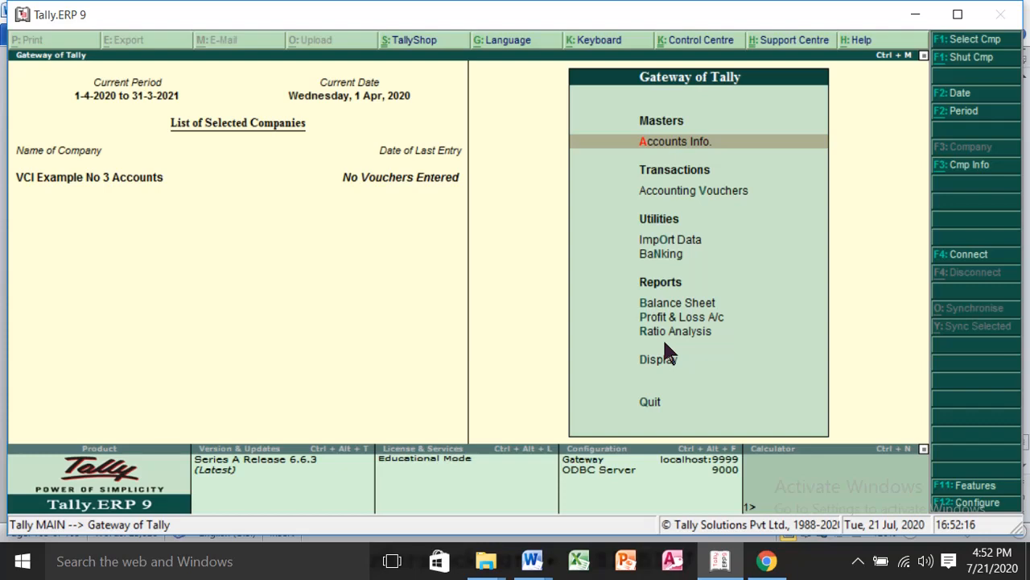
- Open the multiple-ledger alteration list for all items
{"action": "key", "text": "Return"}
{"action": "key", "text": "Down"}
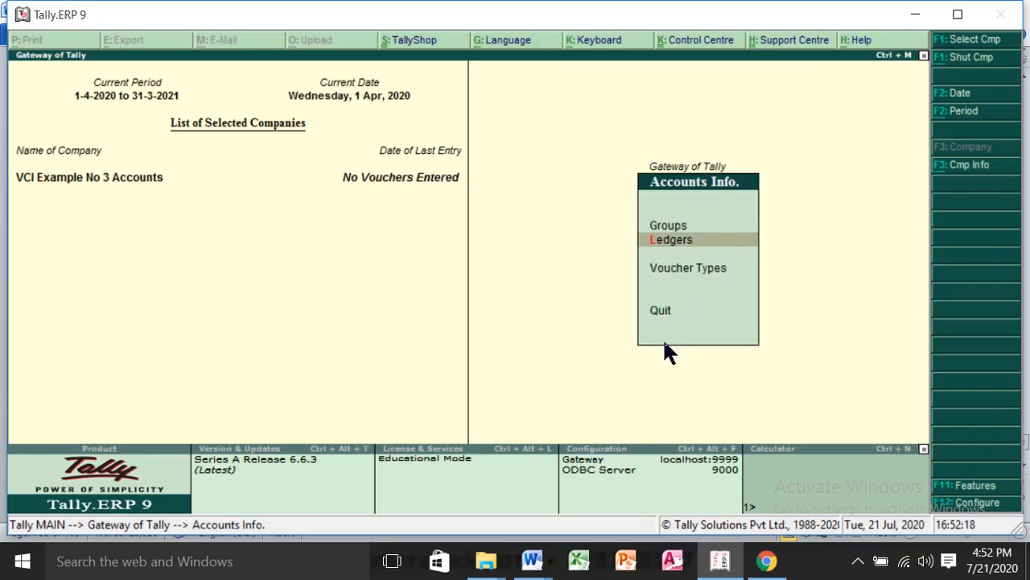
{"action": "key", "text": "Return"}
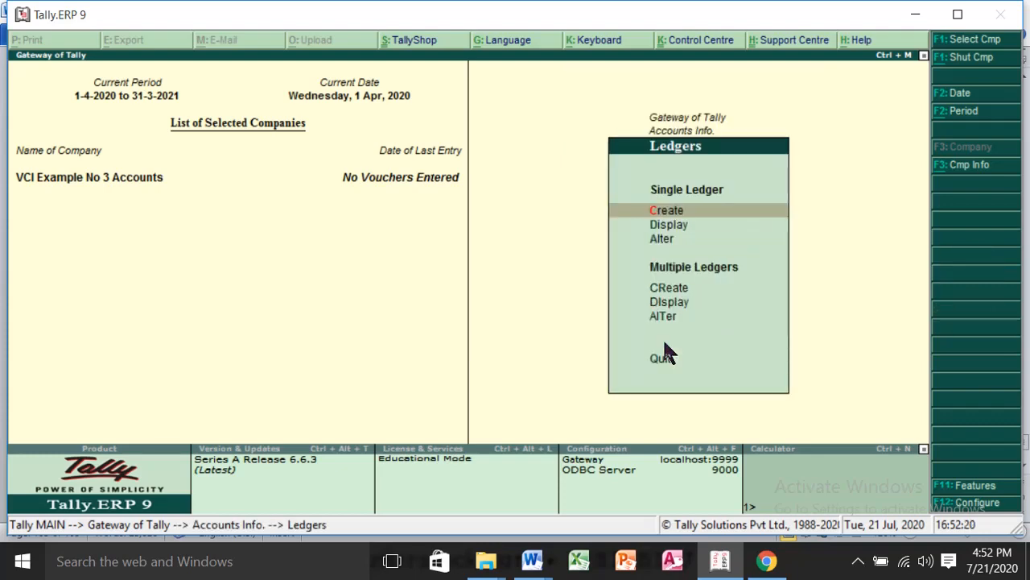
{"action": "key", "text": "Down"}
{"action": "key", "text": "Down"}
{"action": "key", "text": "Down"}
{"action": "key", "text": "Down"}
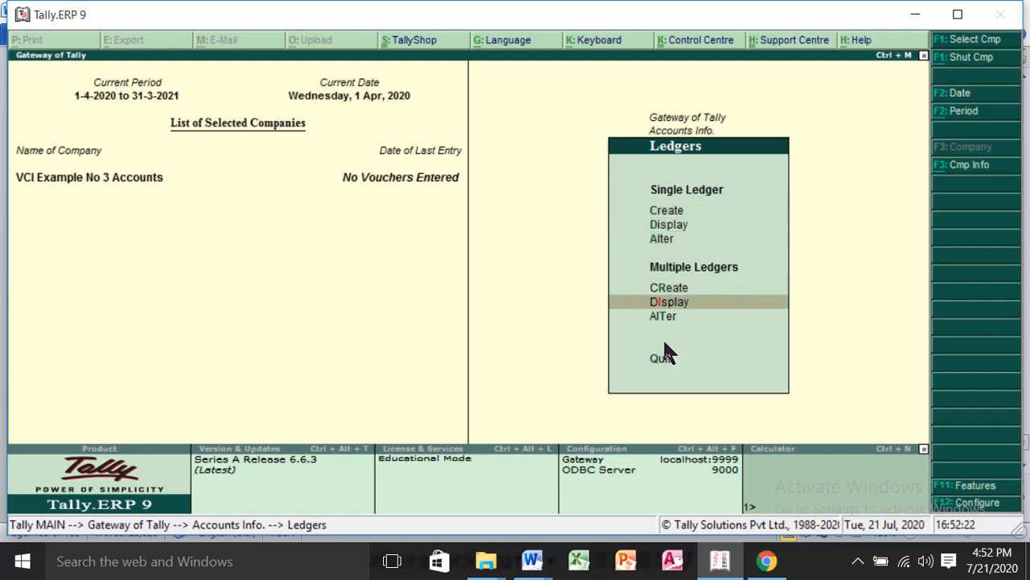
{"action": "key", "text": "Down"}
{"action": "key", "text": "Return"}
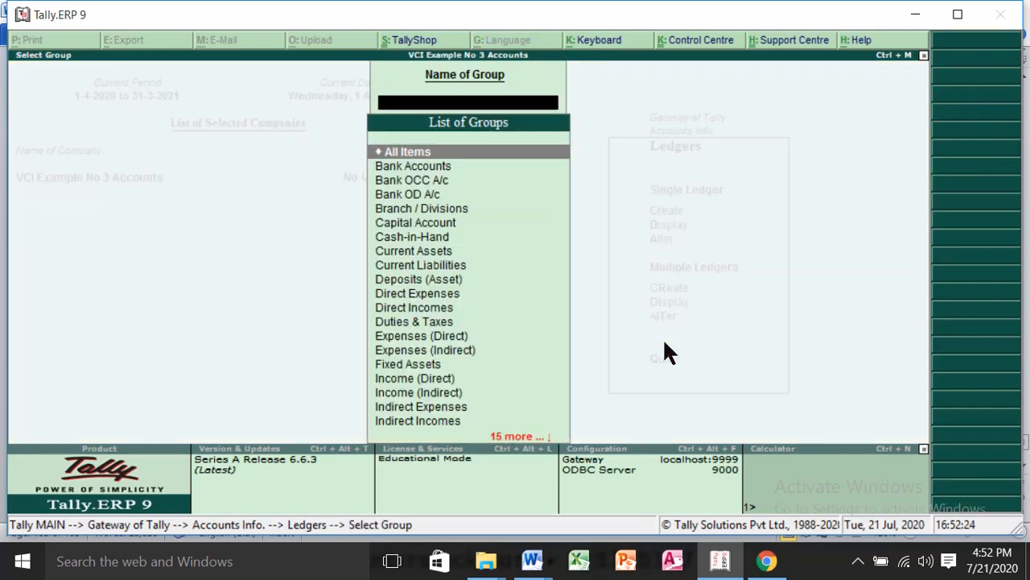
{"action": "key", "text": "Return"}
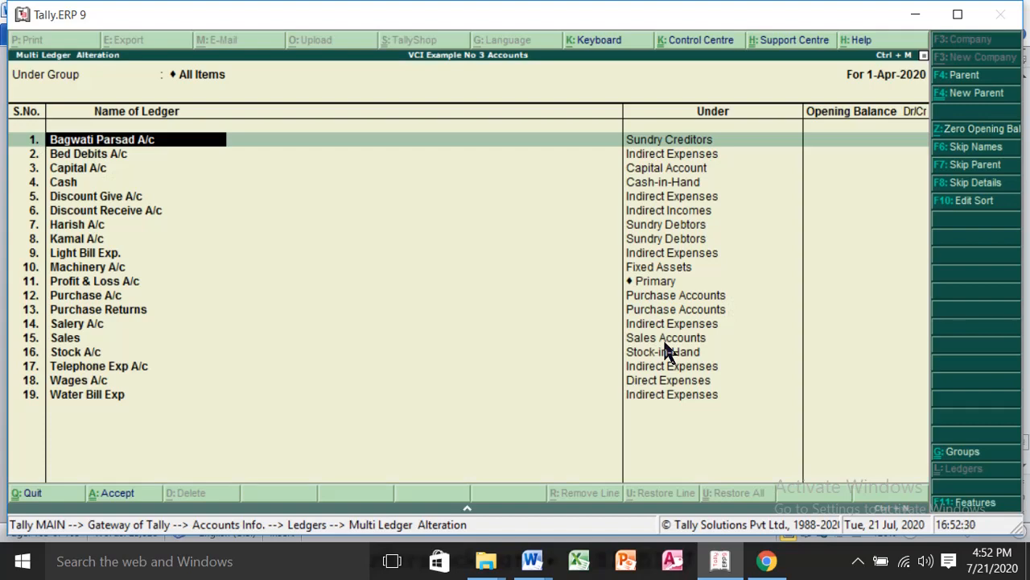
- Check the opening balance entries of Transaction No - 3 in the Word document, then return to Tally.ERP 9
{"action": "mouse_move", "coordinate": [537, 568]}
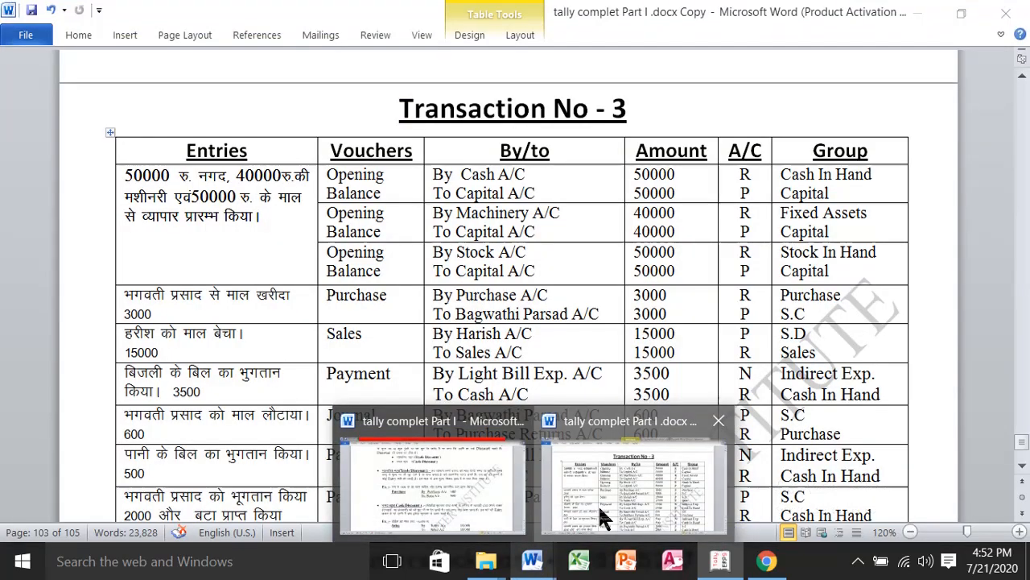
{"action": "left_click", "coordinate": [598, 505]}
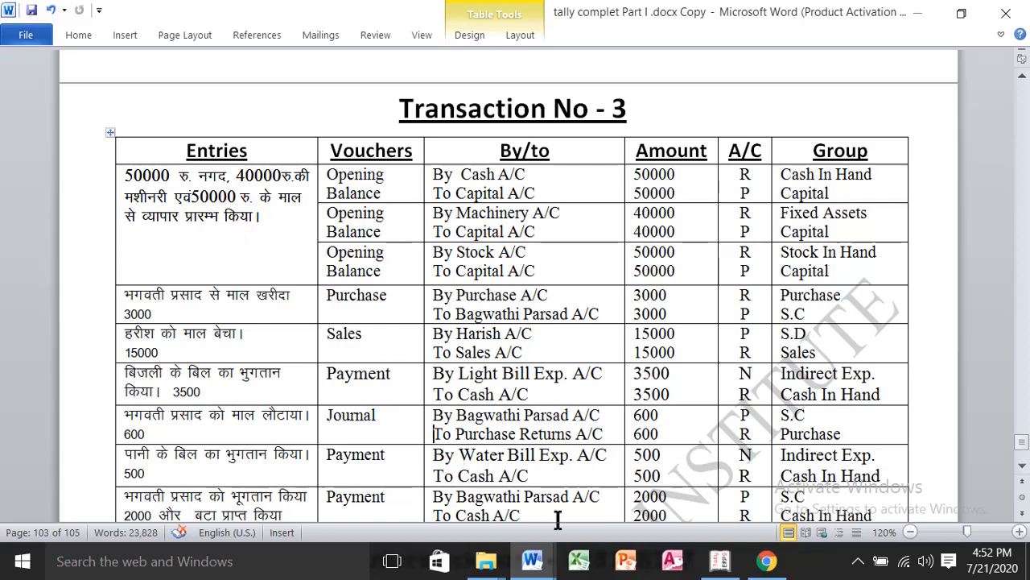
{"action": "mouse_move", "coordinate": [719, 561]}
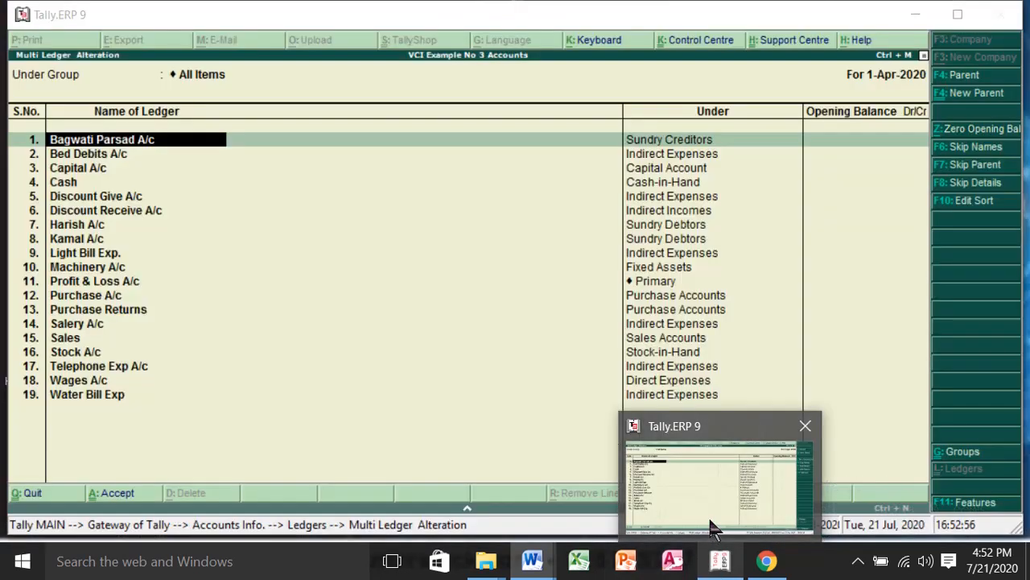
{"action": "left_click", "coordinate": [713, 527]}
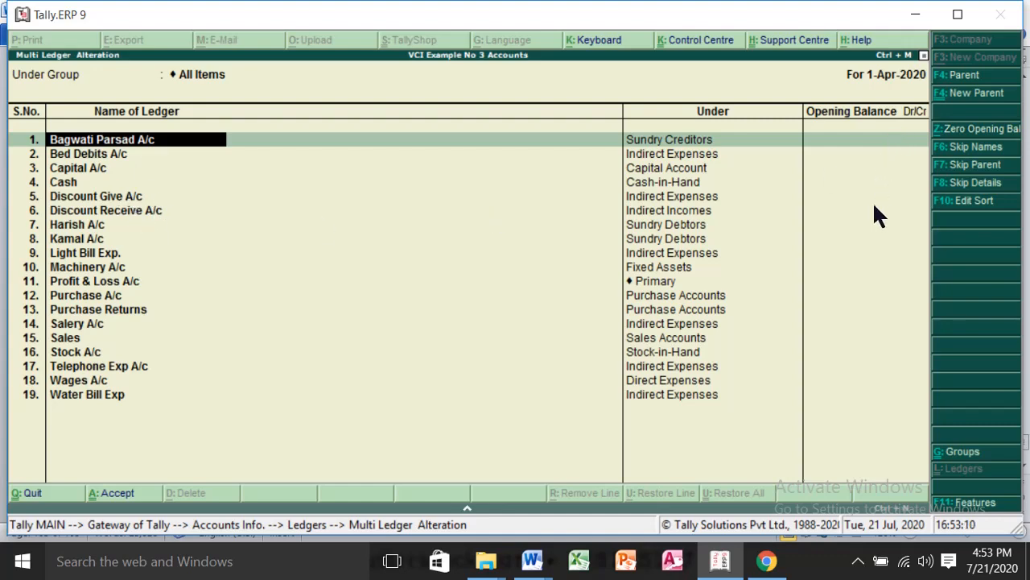
- Set the opening balance of the Cash ledger to 50000 Dr
{"action": "left_click", "coordinate": [97, 186]}
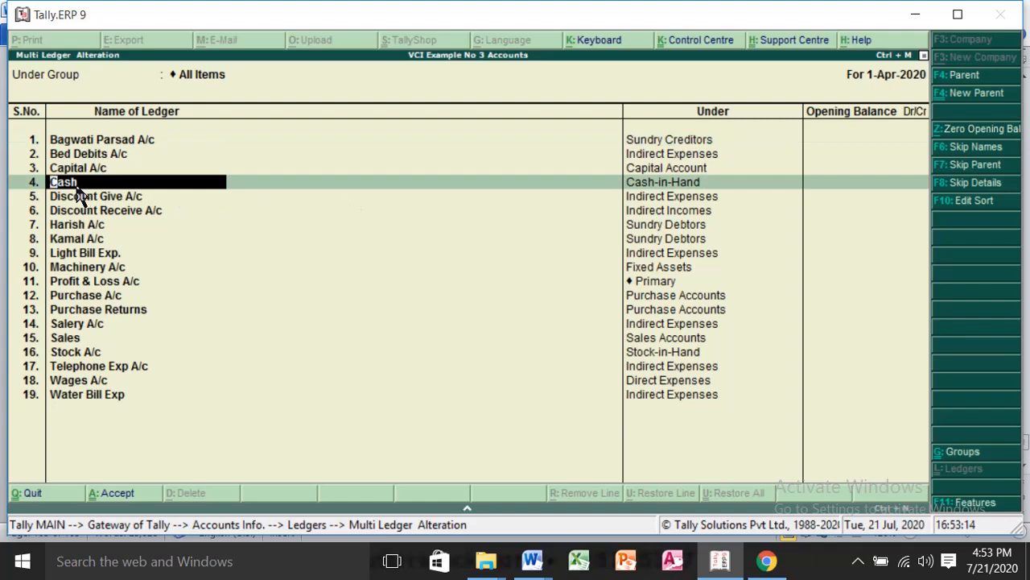
{"action": "left_click", "coordinate": [840, 185]}
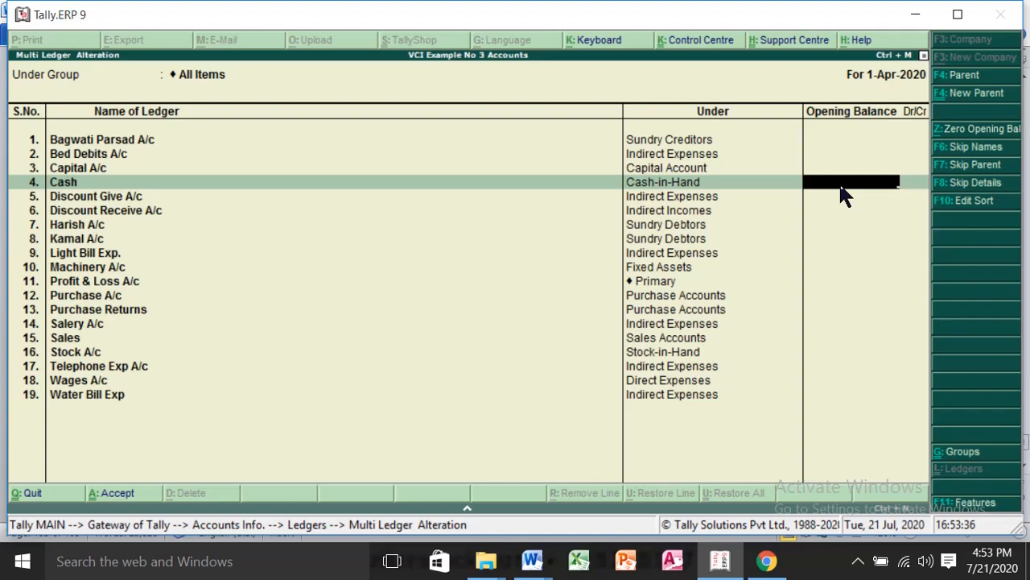
{"action": "type", "text": "50000"}
{"action": "key", "text": "Return"}
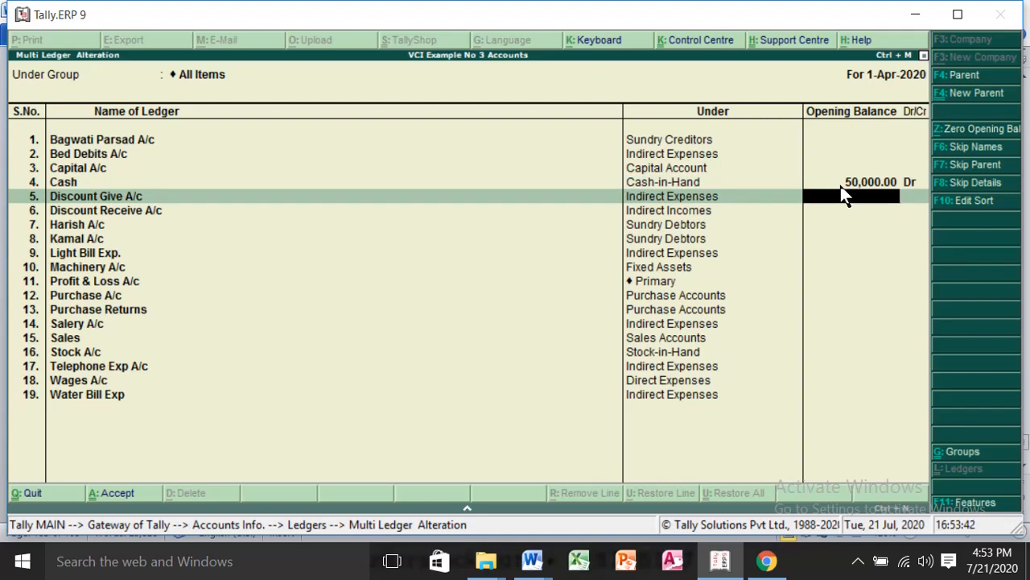
- Set the opening balance of the Machinery A/c ledger to 40000 Dr
{"action": "key", "text": "Return"}
{"action": "key", "text": "Return"}
{"action": "key", "text": "Return"}
{"action": "key", "text": "Return"}
{"action": "key", "text": "Return"}
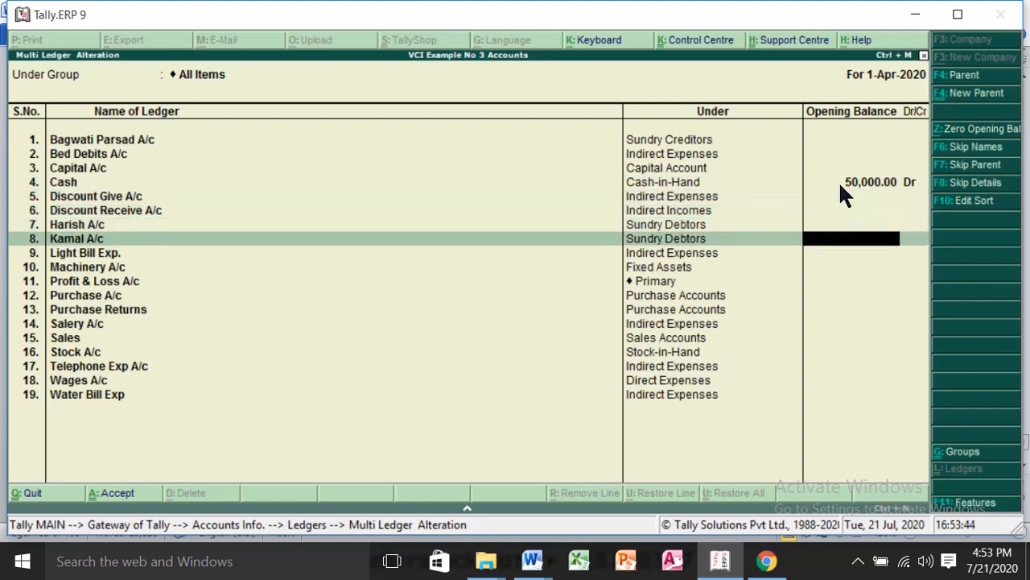
{"action": "type", "text": "4"}
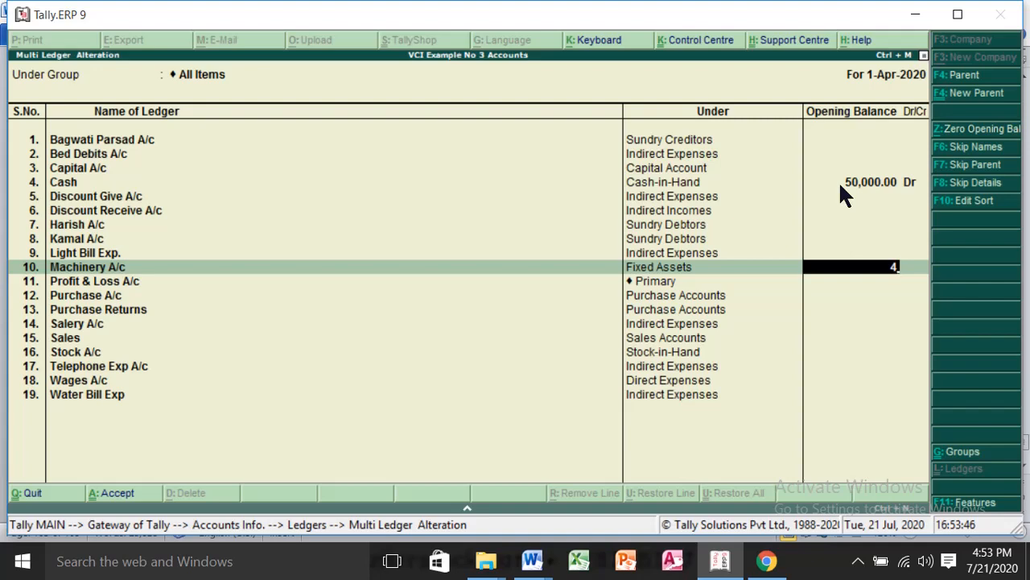
{"action": "type", "text": "0000"}
{"action": "key", "text": "Return"}
{"action": "key", "text": "Return"}
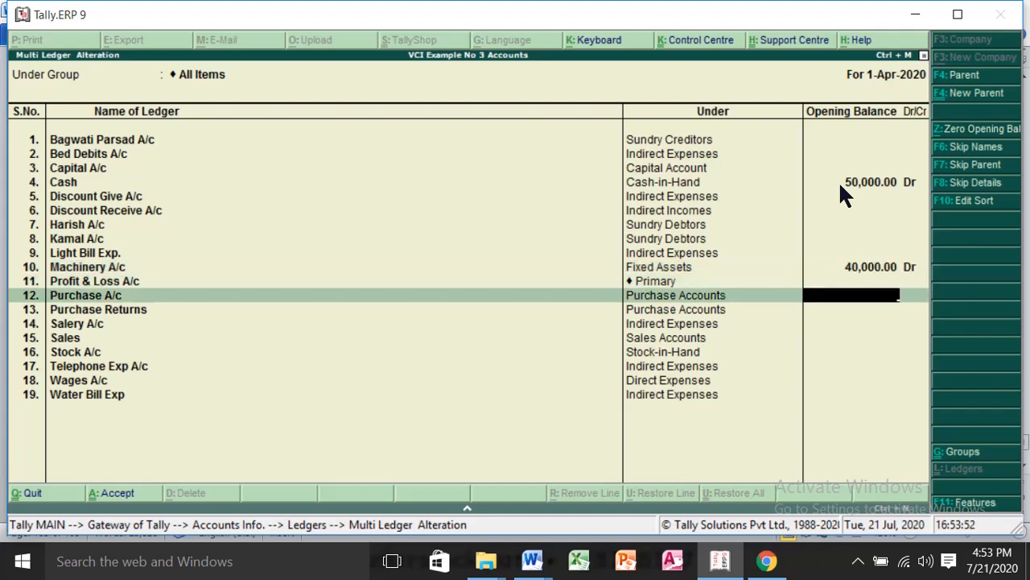
- Enter an opening balance of 50000 for the Stock A/c ledger
{"action": "key", "text": "Return"}
{"action": "key", "text": "Return"}
{"action": "key", "text": "Return"}
{"action": "key", "text": "Return"}
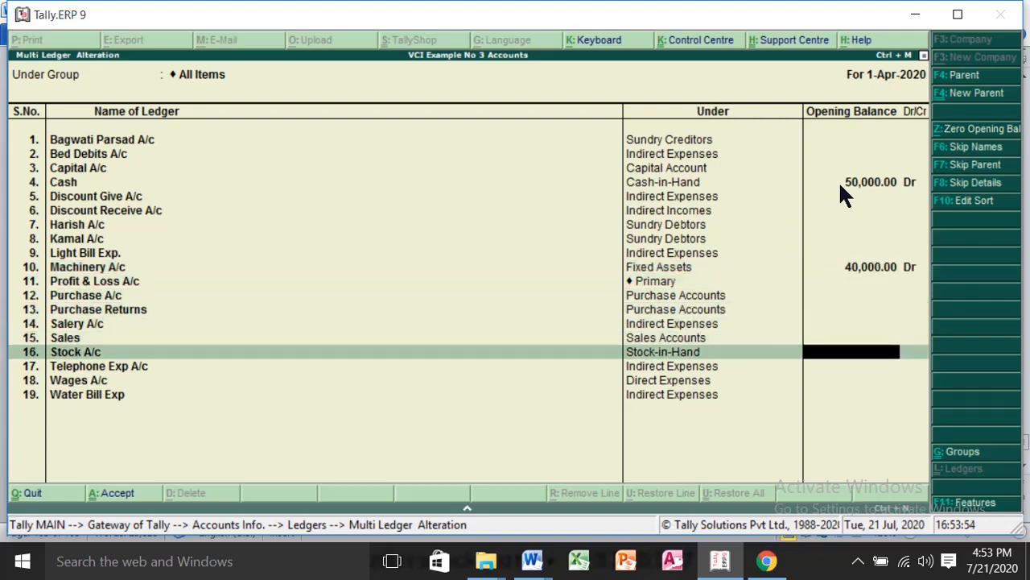
{"action": "type", "text": "50000"}
- Set the opening balance of the Capital A/c ledger to 140000 Cr
{"action": "key", "text": "Up"}
{"action": "key", "text": "Up"}
{"action": "key", "text": "Up"}
{"action": "key", "text": "Up"}
{"action": "key", "text": "Up"}
{"action": "key", "text": "Up"}
{"action": "key", "text": "Up"}
{"action": "key", "text": "Up"}
{"action": "key", "text": "Up"}
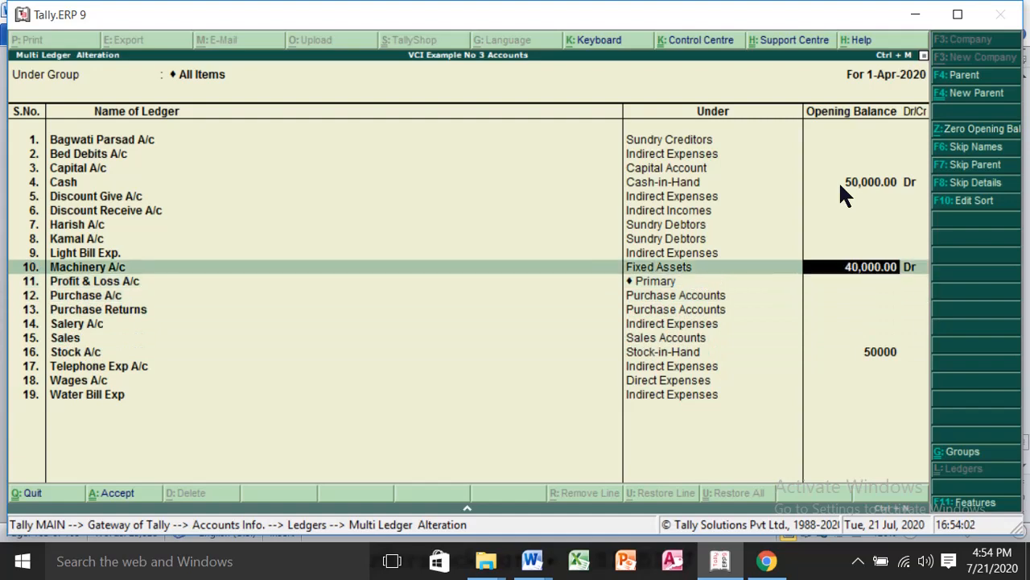
{"action": "key", "text": "Up"}
{"action": "key", "text": "Up"}
{"action": "key", "text": "Up"}
{"action": "key", "text": "Up"}
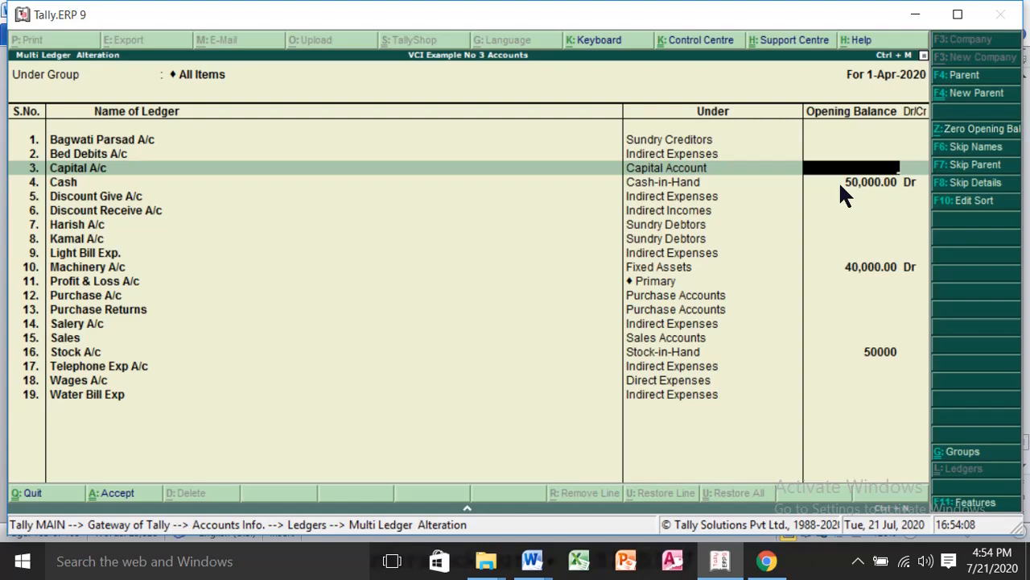
{"action": "type", "text": "140000"}
{"action": "key", "text": "Return"}
{"action": "key", "text": "Return"}
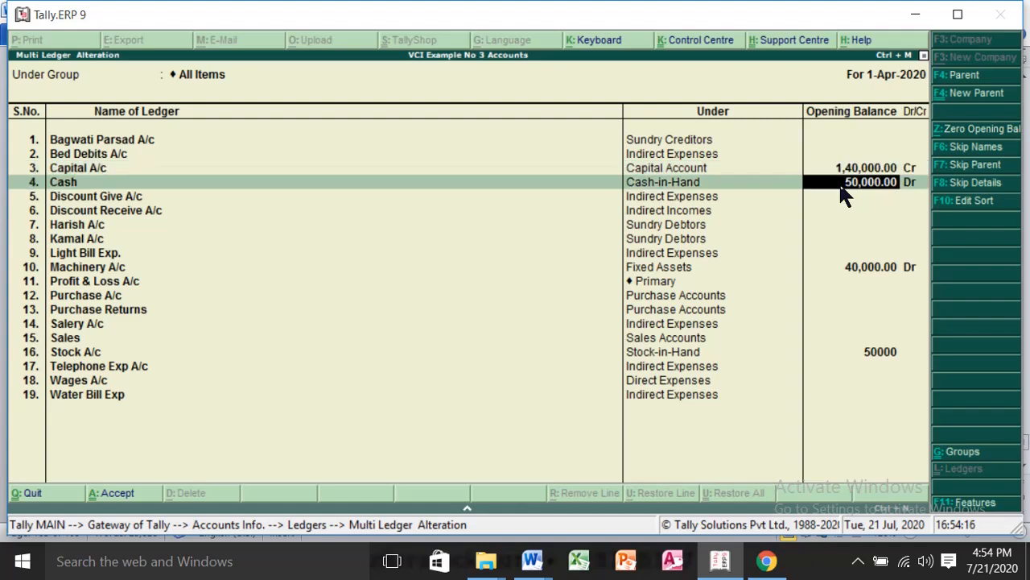
- Save the altered ledger opening balances by completing the list, and return to the Gateway of Tally
{"action": "key", "text": "Down"}
{"action": "key", "text": "Down"}
{"action": "key", "text": "Down"}
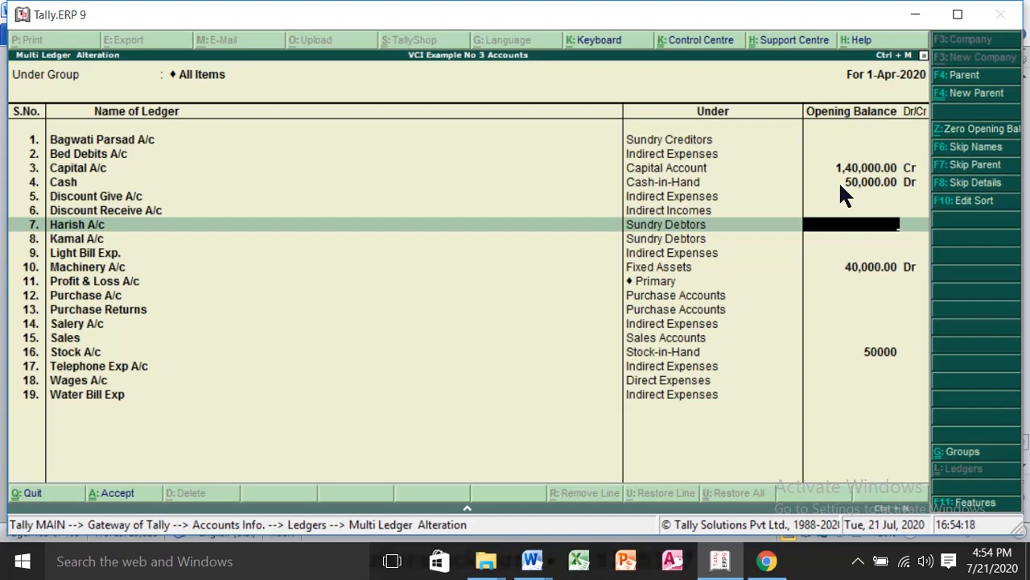
{"action": "key", "text": "Down"}
{"action": "key", "text": "Down"}
{"action": "key", "text": "Down"}
{"action": "key", "text": "Down"}
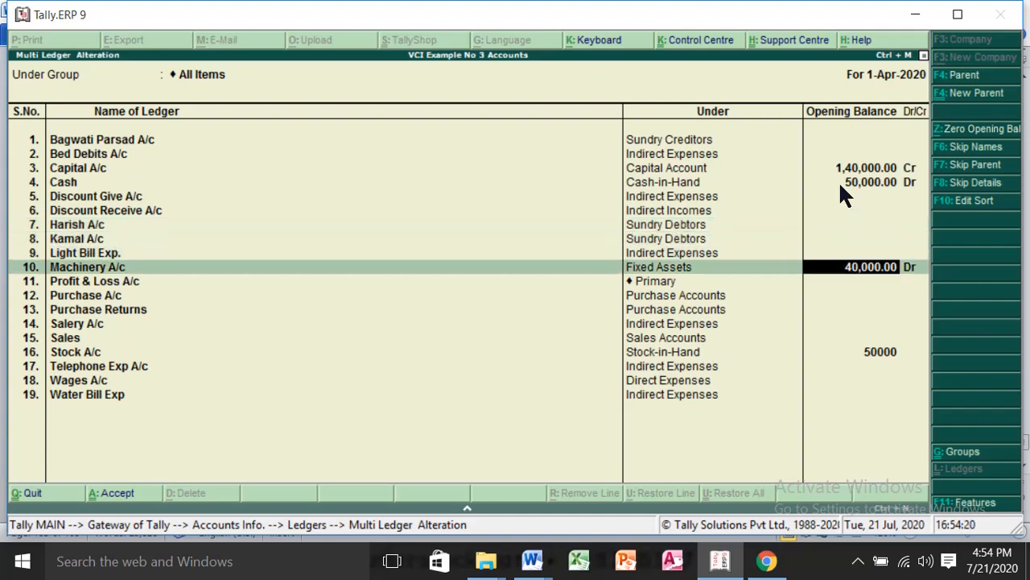
{"action": "key", "text": "Down"}
{"action": "key", "text": "Down"}
{"action": "key", "text": "Down"}
{"action": "key", "text": "Down"}
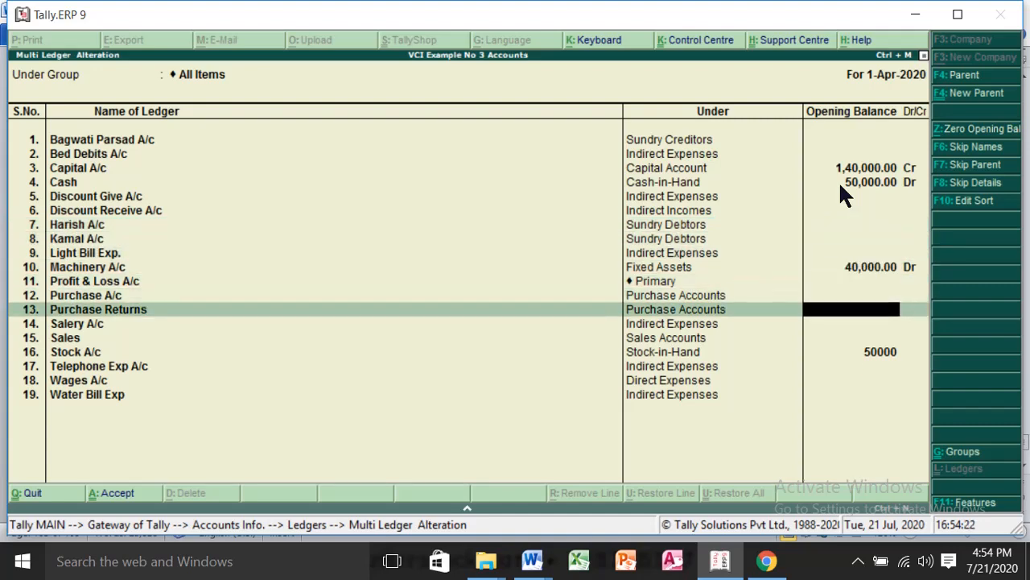
{"action": "key", "text": "Down"}
{"action": "key", "text": "Down"}
{"action": "key", "text": "Down"}
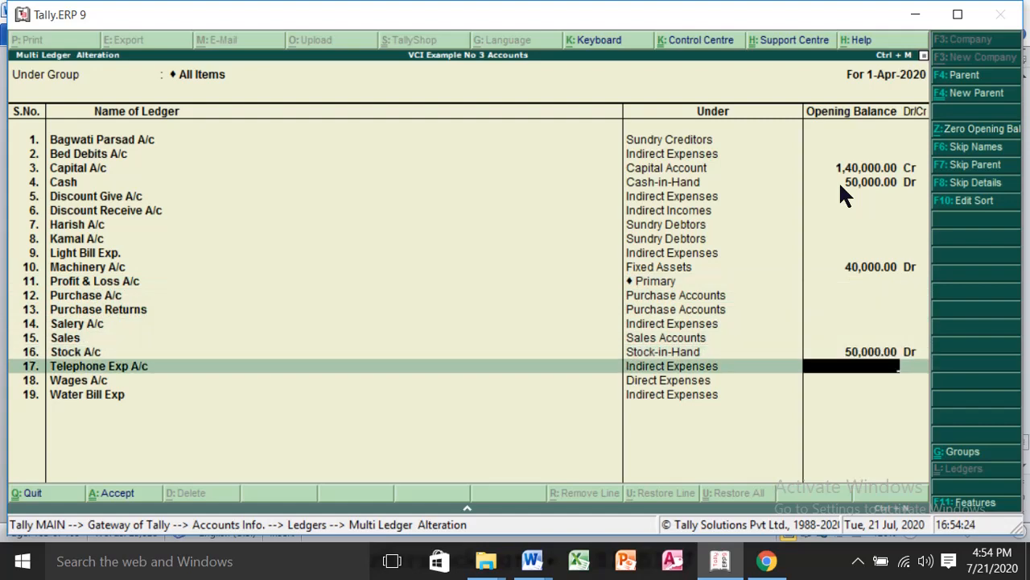
{"action": "key", "text": "Down"}
{"action": "key", "text": "Down"}
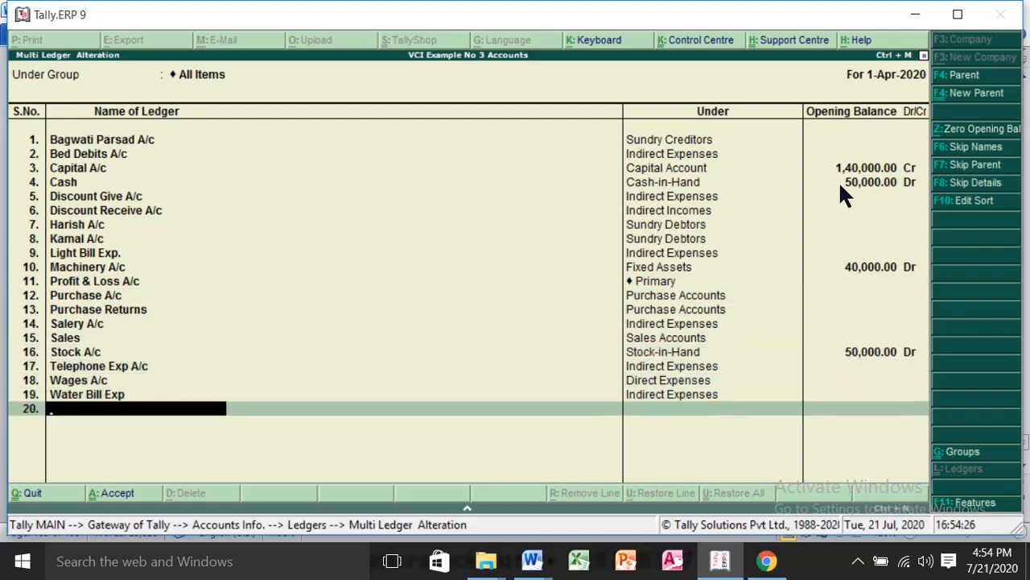
{"action": "key", "text": "Return"}
{"action": "key", "text": "Return"}
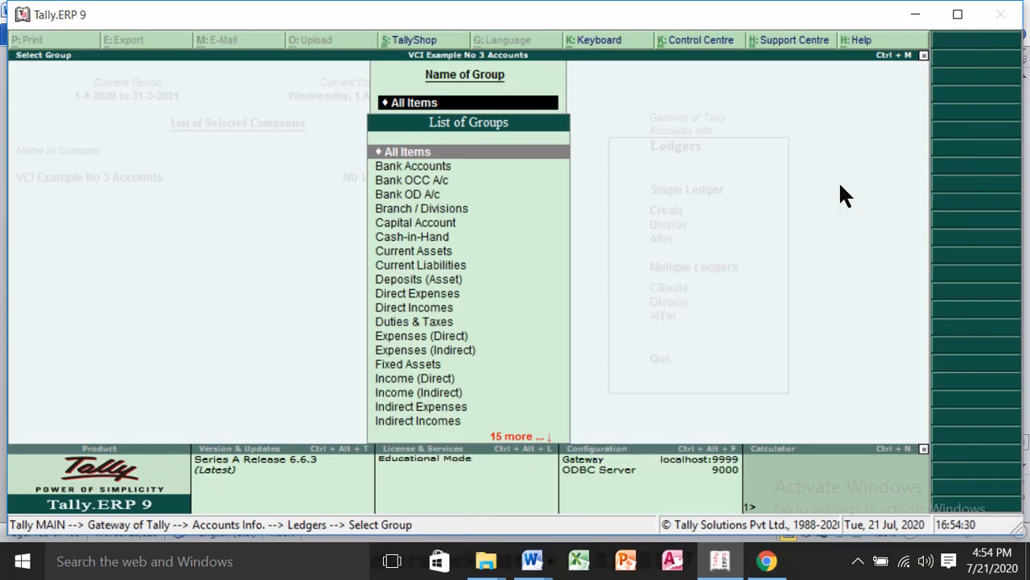
{"action": "key", "text": "Escape"}
{"action": "key", "text": "Escape"}
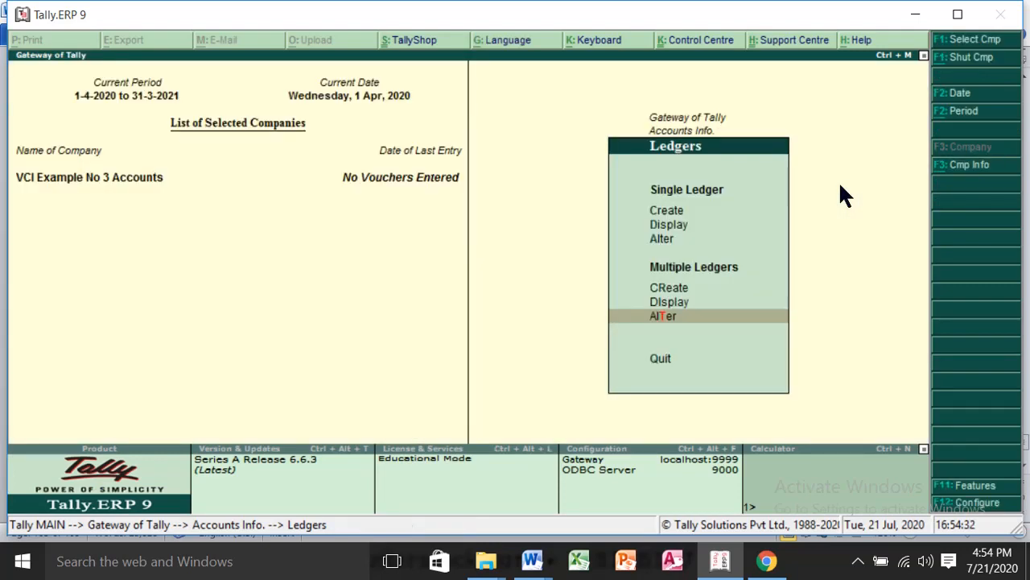
{"action": "key", "text": "Escape"}
{"action": "key", "text": "Escape"}
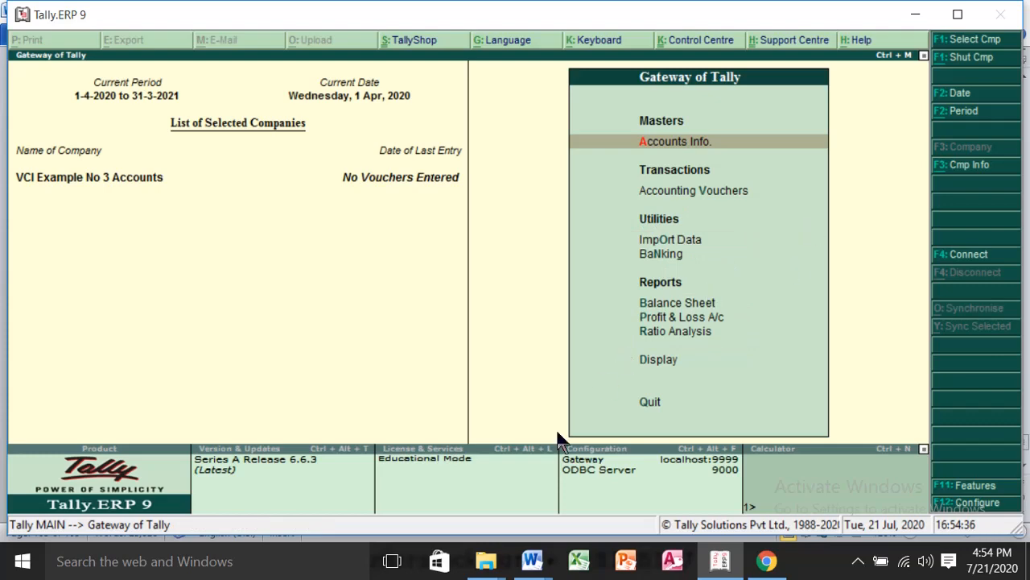
- Check the Purchase entry of Transaction No - 3 in the Word document and switch back to Tally.ERP 9
{"action": "mouse_move", "coordinate": [529, 565]}
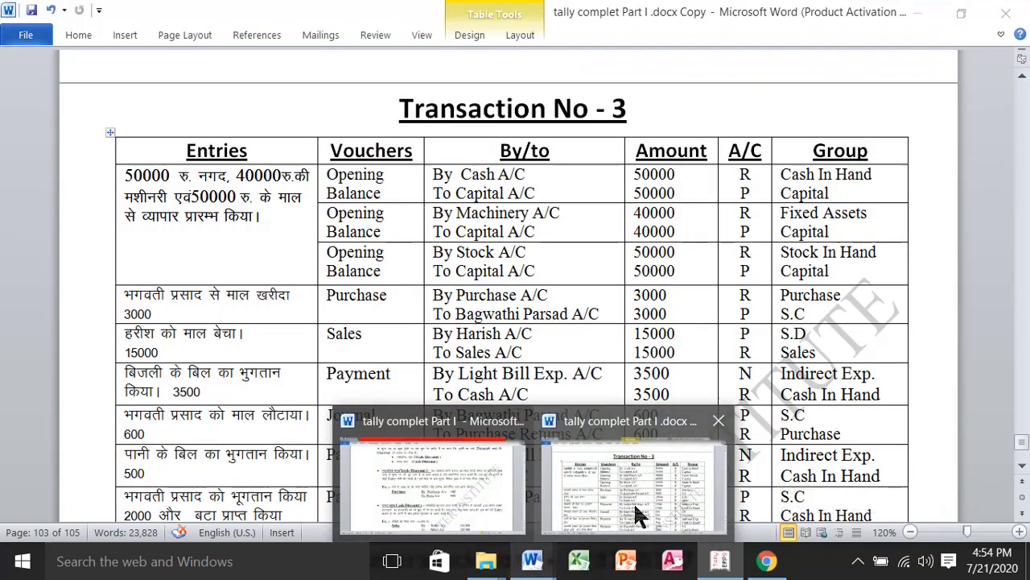
{"action": "left_click", "coordinate": [634, 502]}
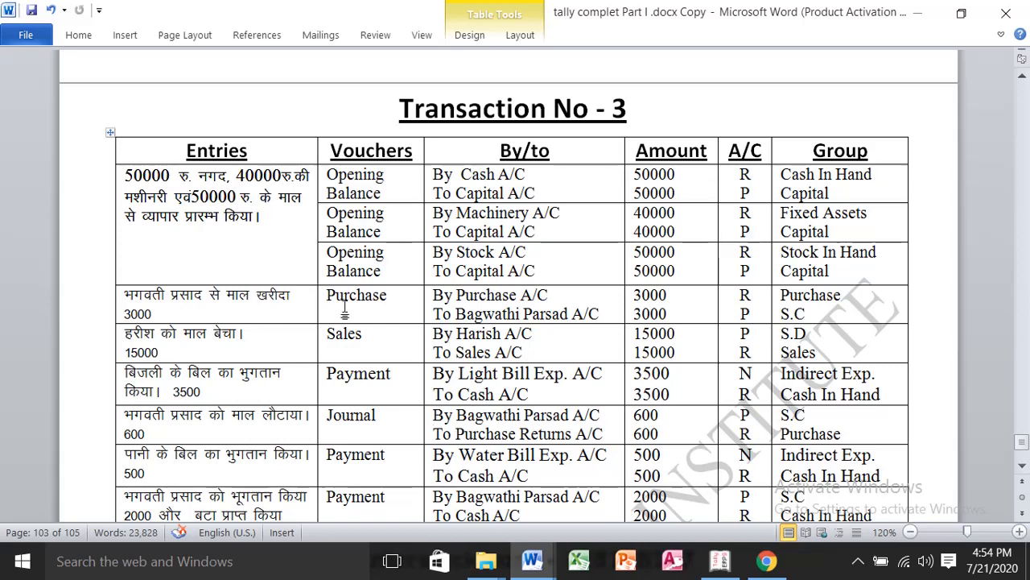
{"action": "left_click", "coordinate": [723, 564]}
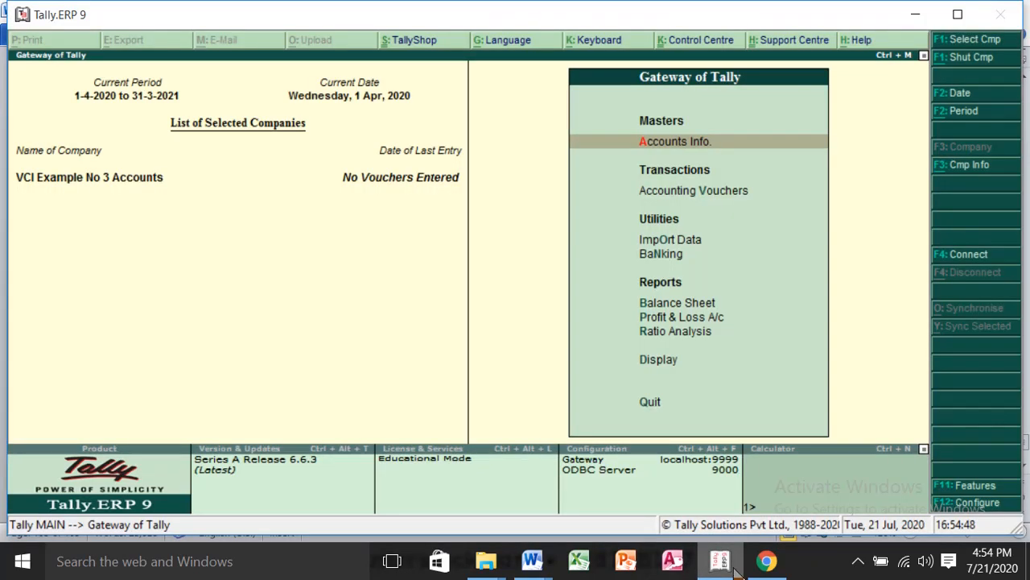
- Open a new Purchase voucher in voucher mode, leaving the supplier invoice number and date blank
{"action": "key", "text": "Down"}
{"action": "key", "text": "Return"}
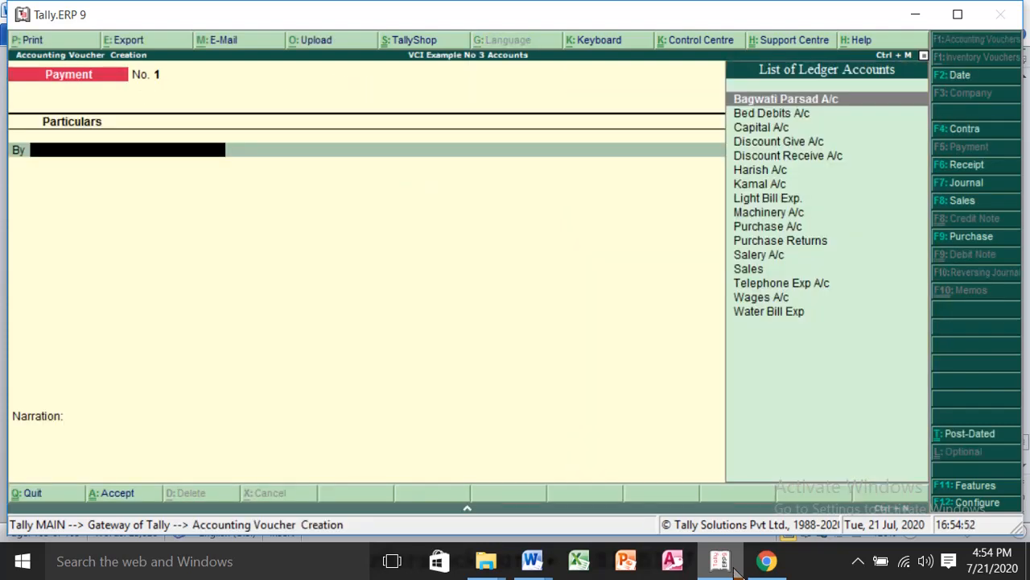
{"action": "key", "text": "F9"}
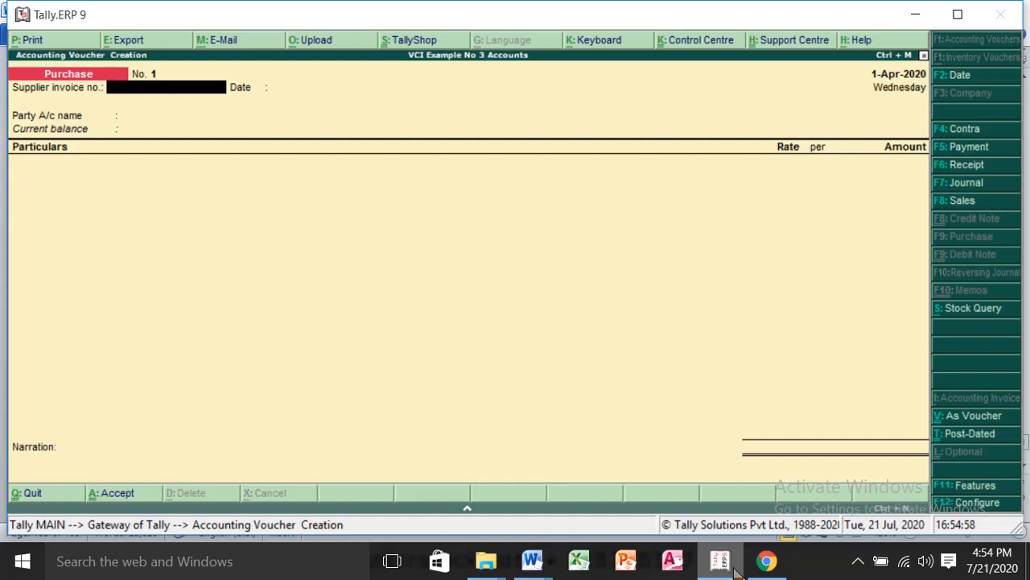
{"action": "key", "text": "ctrl+v"}
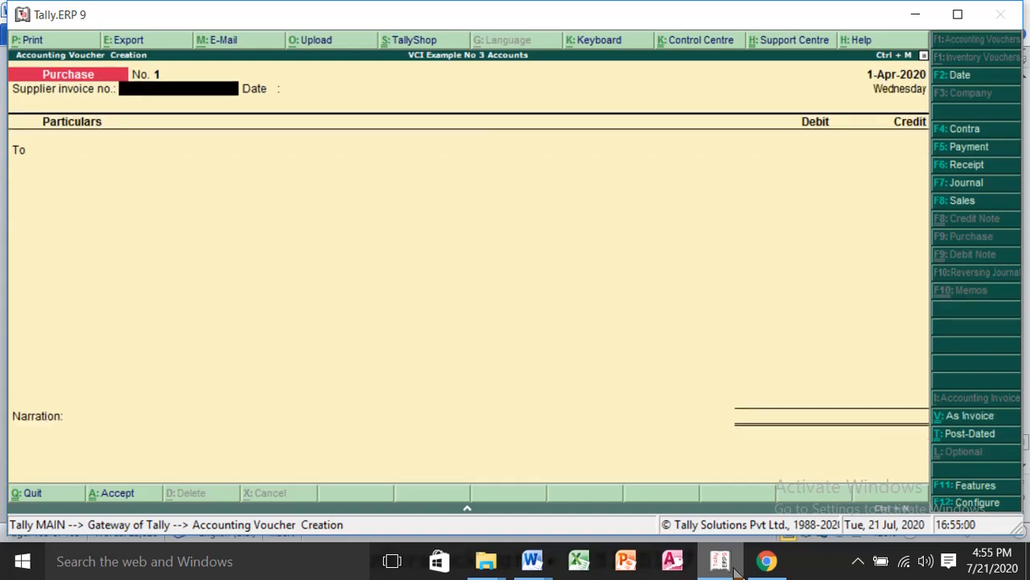
{"action": "key", "text": "Return"}
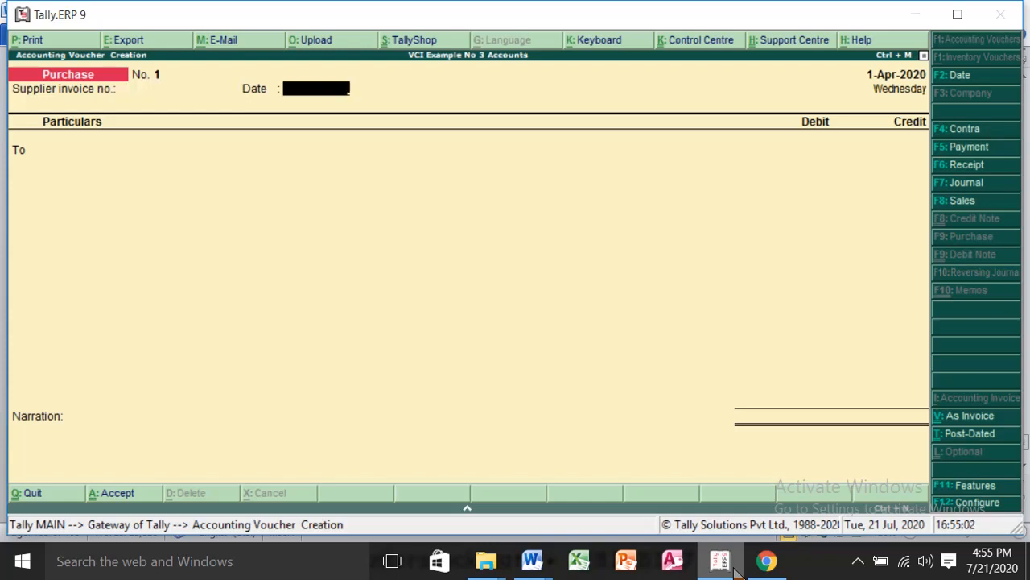
{"action": "key", "text": "Return"}
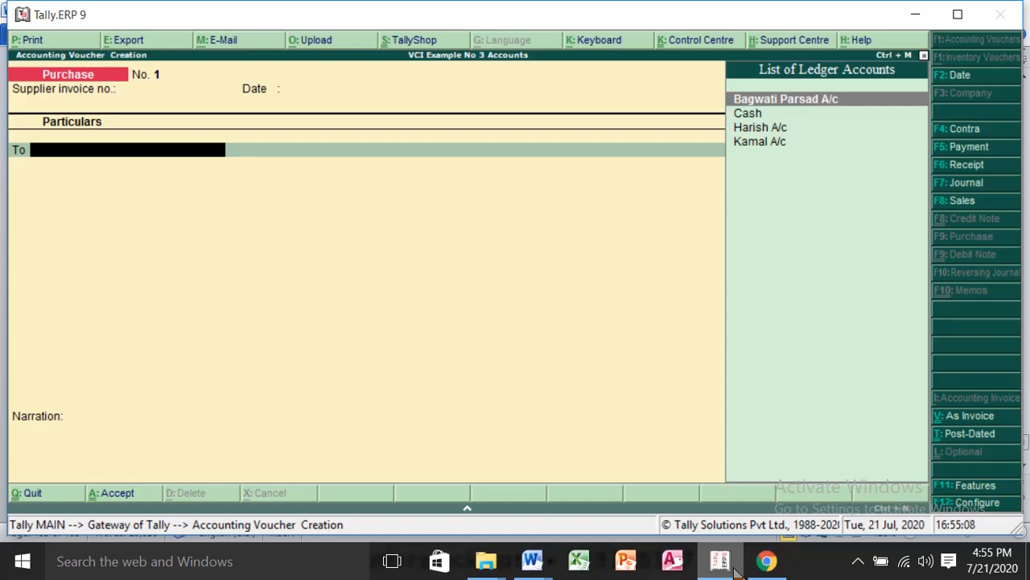
- Credit the supplier's ledger with 3000 in the Purchase voucher, keeping the default party details
{"action": "type", "text": "B"}
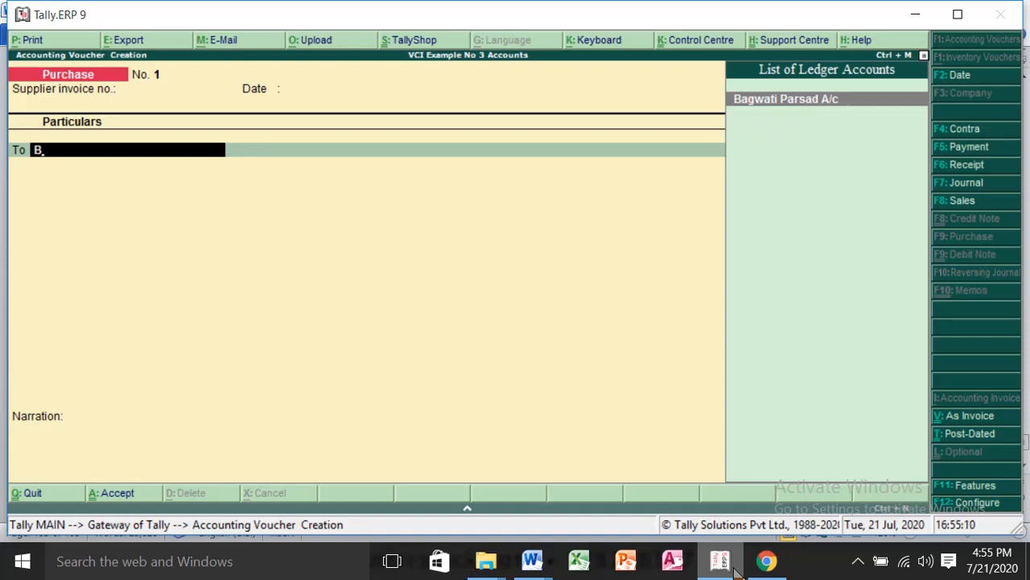
{"action": "key", "text": "Return"}
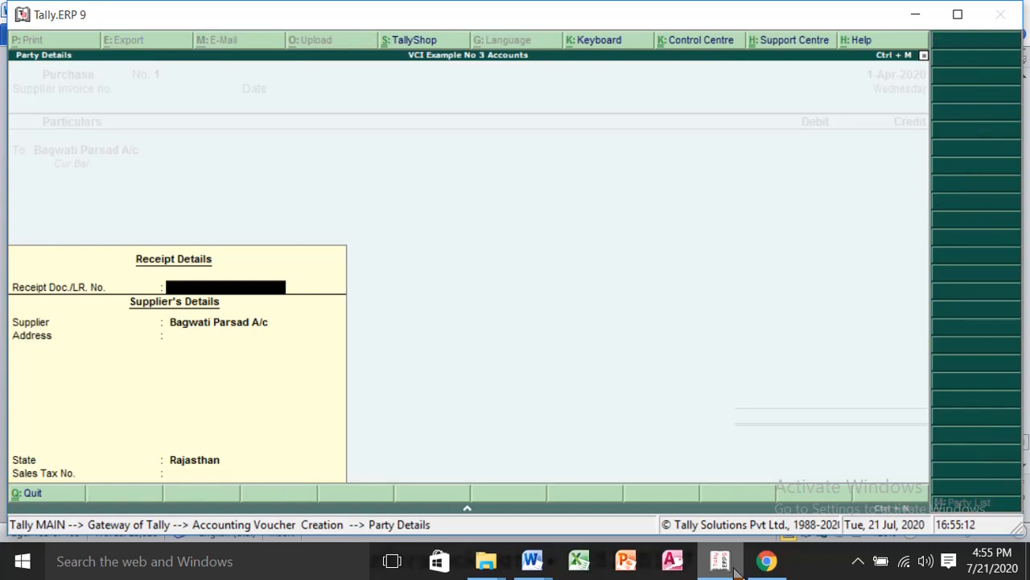
{"action": "key", "text": "Return"}
{"action": "key", "text": "Return"}
{"action": "key", "text": "Return"}
{"action": "key", "text": "Return"}
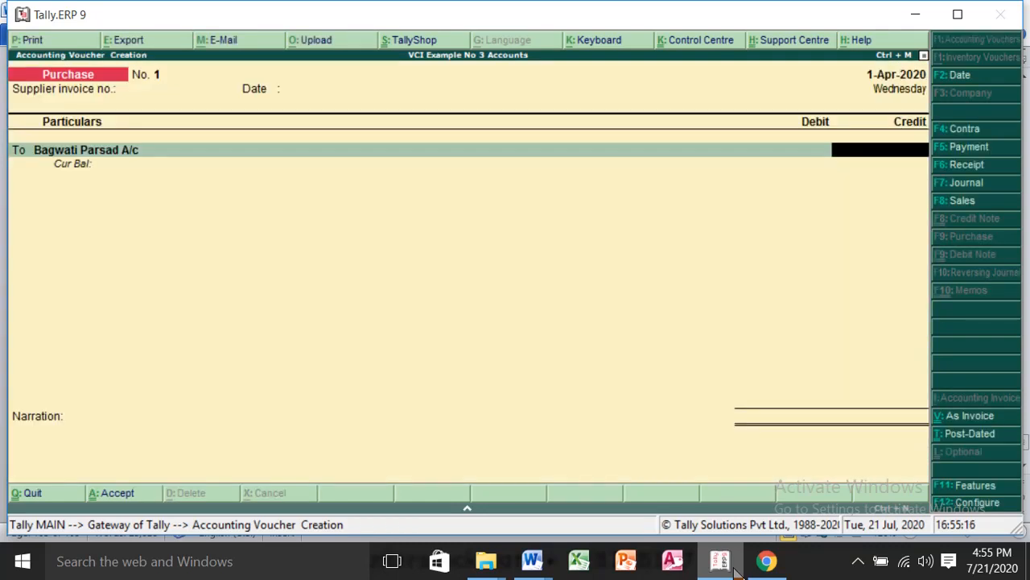
{"action": "type", "text": "3000"}
{"action": "key", "text": "Return"}
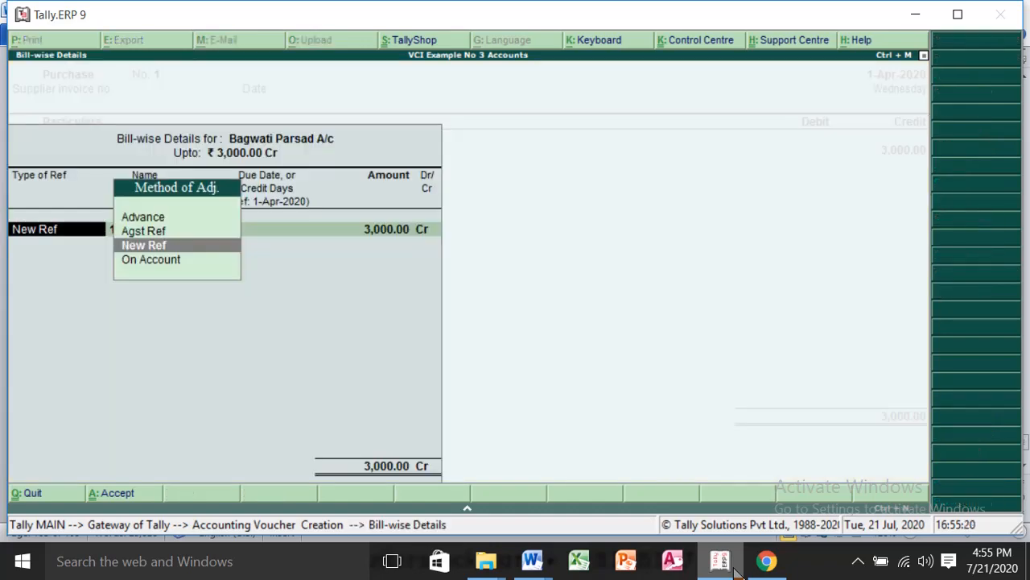
- Allocate the supplier's 3000 credit as On Account in the bill-wise details
{"action": "key", "text": "Down"}
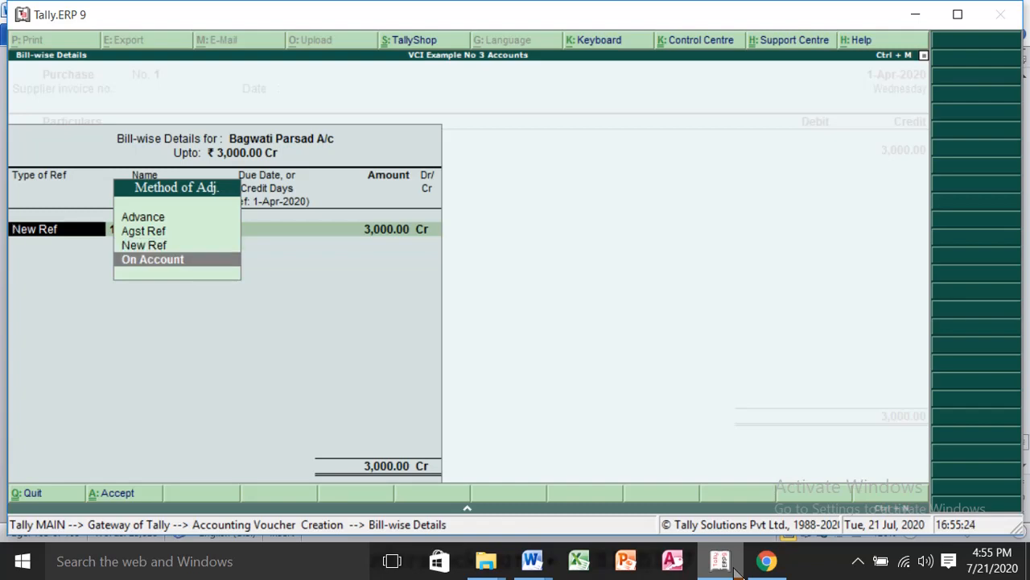
{"action": "key", "text": "Return"}
{"action": "key", "text": "Return"}
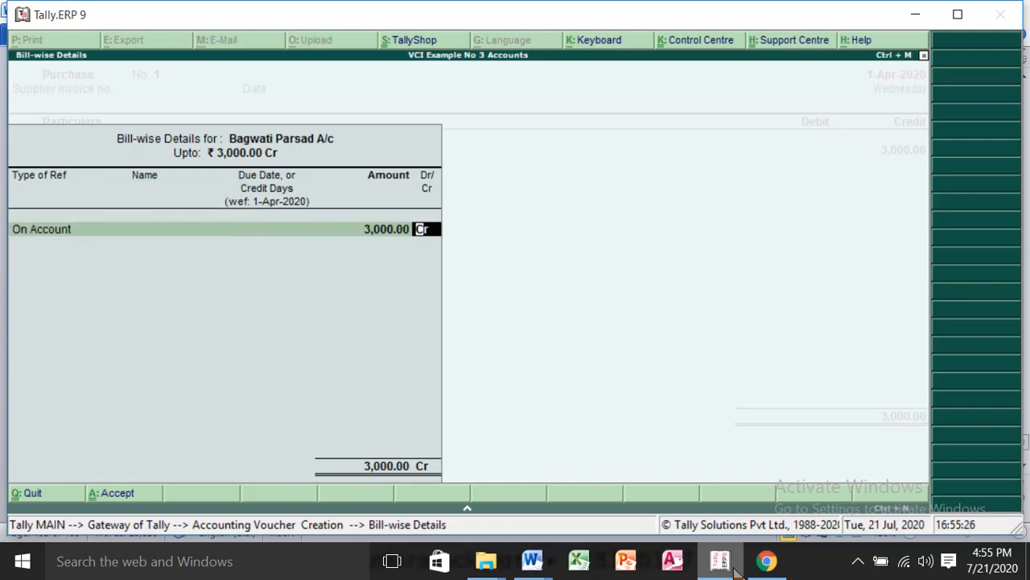
{"action": "key", "text": "Return"}
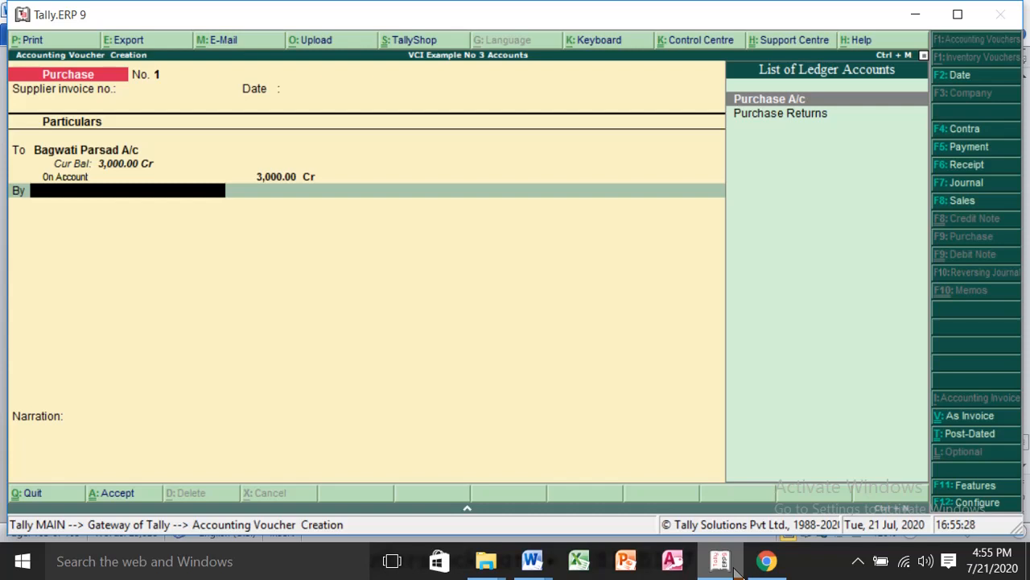
- Debit Purchase A/c with 3000 and save the Purchase voucher without a narration
{"action": "key", "text": "Return"}
{"action": "key", "text": "Return"}
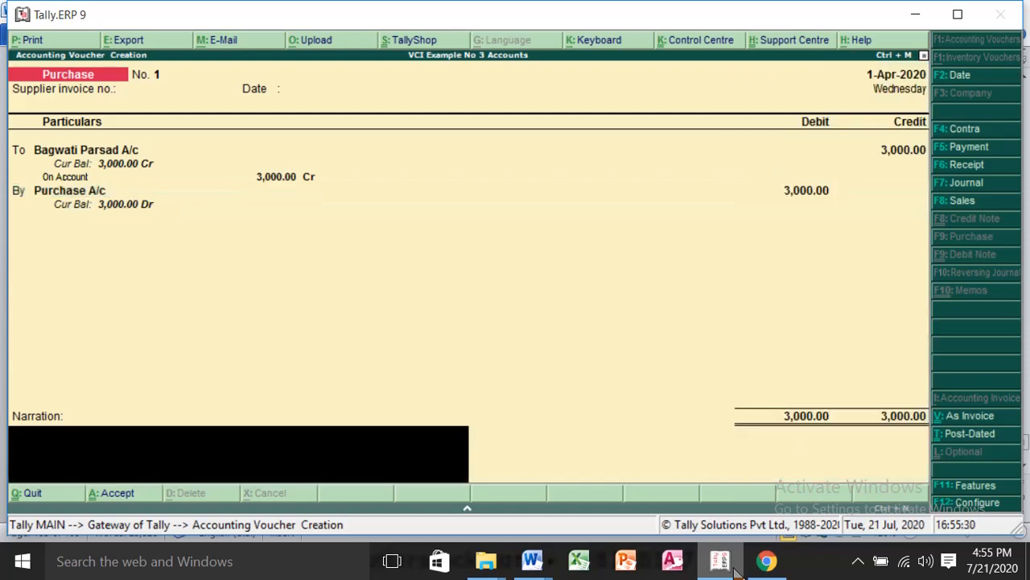
{"action": "key", "text": "Return"}
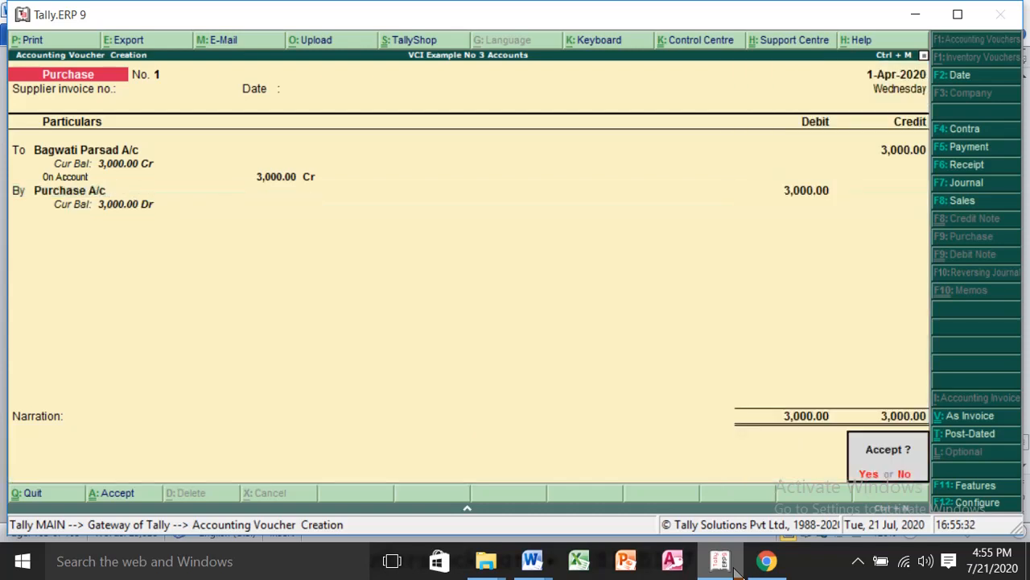
{"action": "key", "text": "Return"}
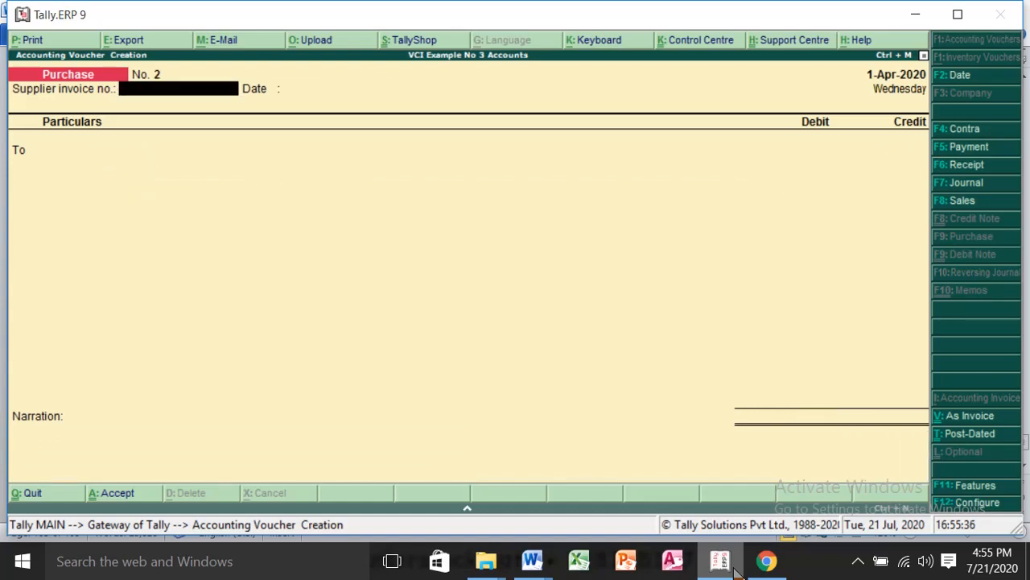
- Check the Sales entry of Transaction No - 3 in the Word document and switch back to Tally.ERP 9
{"action": "mouse_move", "coordinate": [531, 561]}
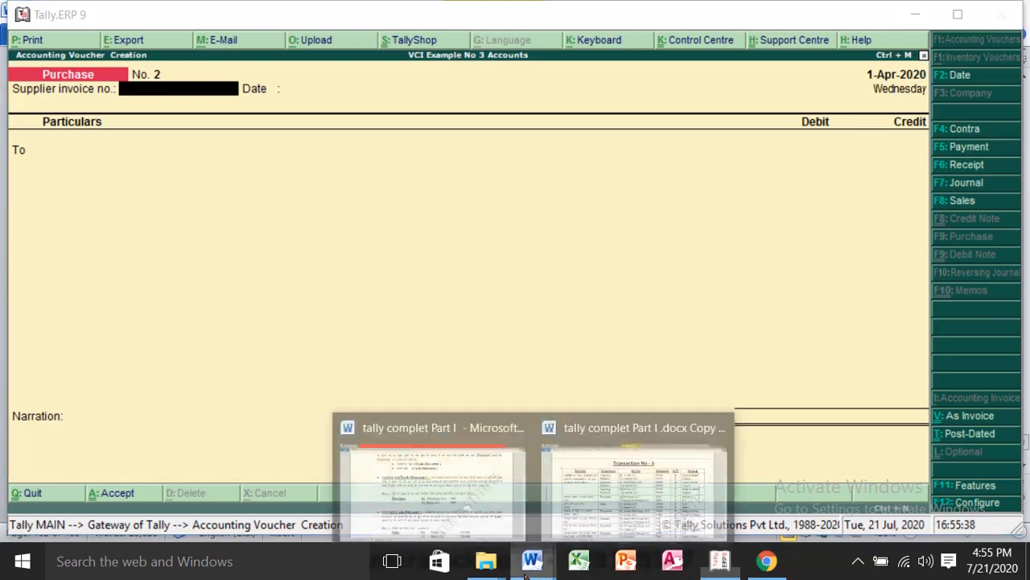
{"action": "left_click", "coordinate": [580, 492]}
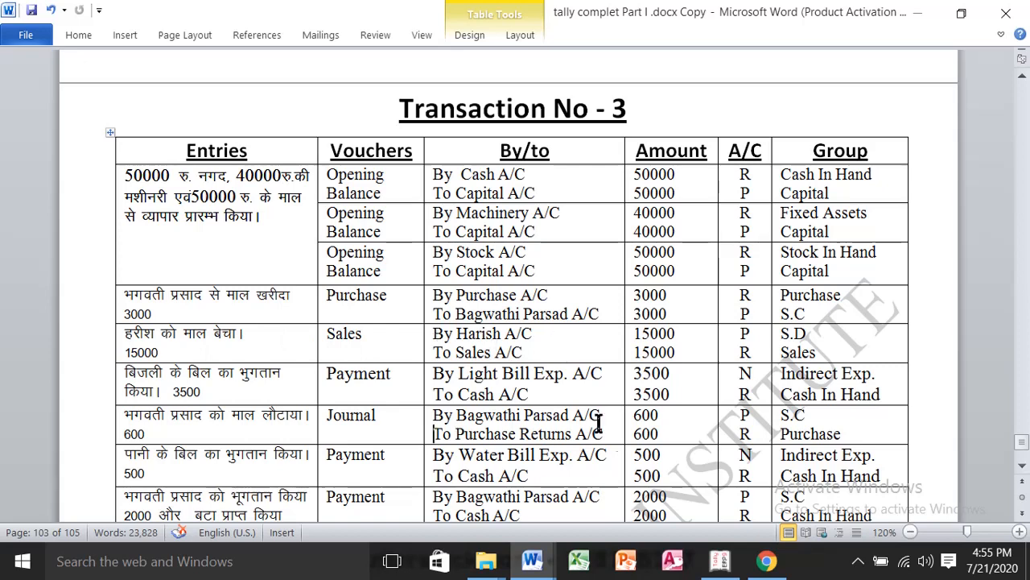
{"action": "left_click", "coordinate": [708, 547]}
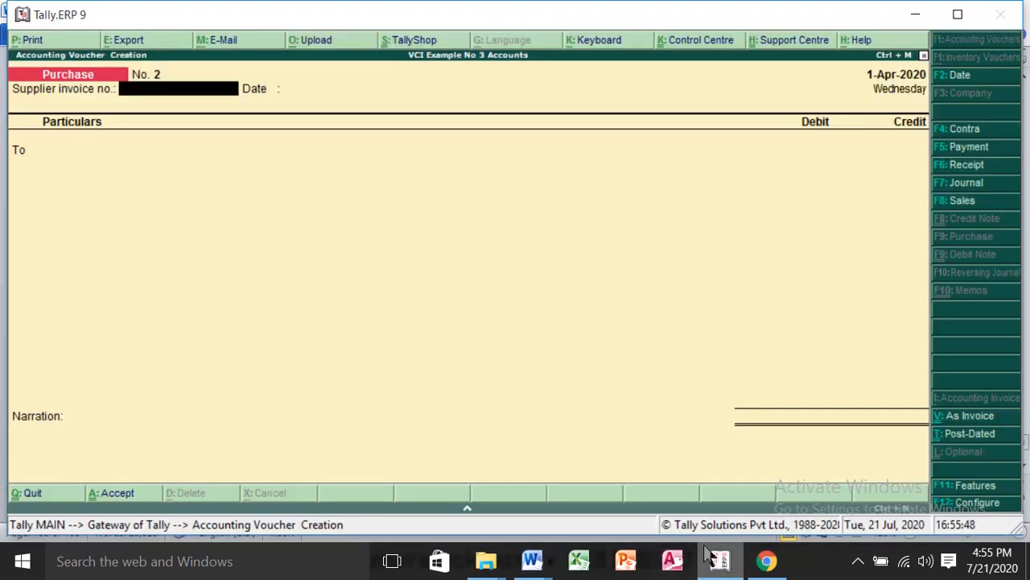
- Open a new Sales voucher in voucher mode, leaving the reference number blank
{"action": "key", "text": "F8"}
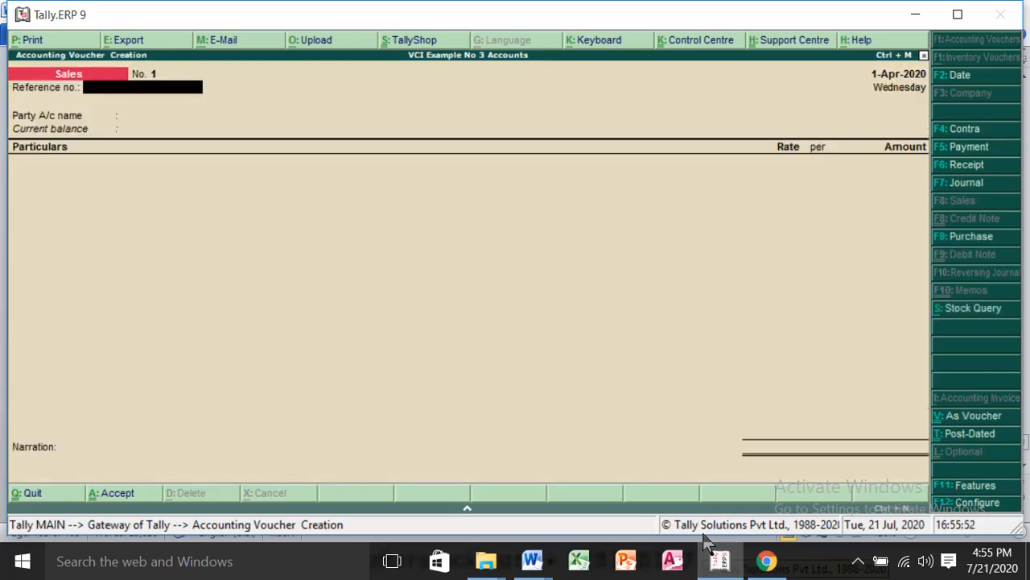
{"action": "key", "text": "ctrl+v"}
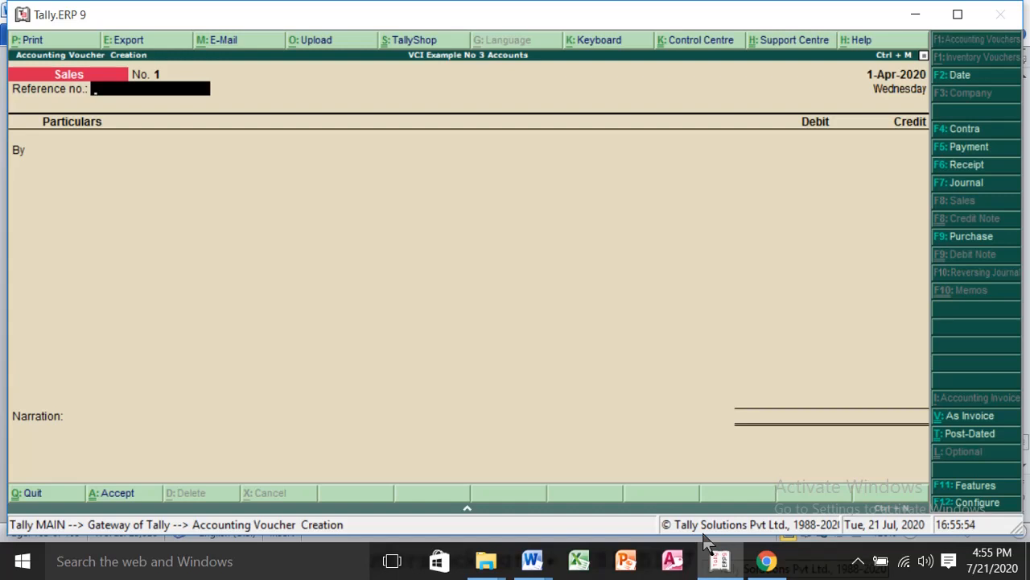
{"action": "key", "text": "Return"}
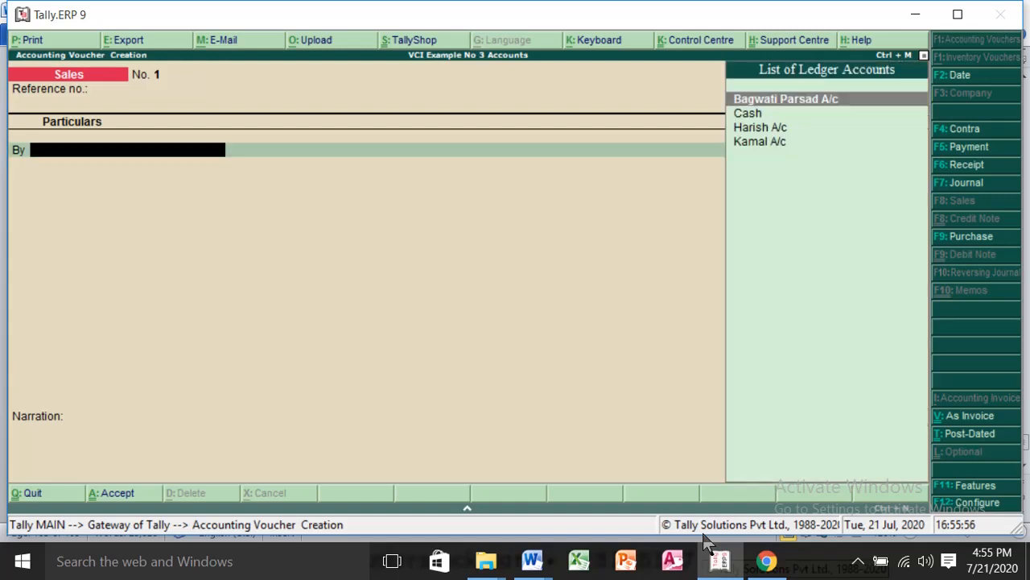
- Debit the customer's ledger with 15,000 in the Sales voucher, keeping the default party details
{"action": "type", "text": "H"}
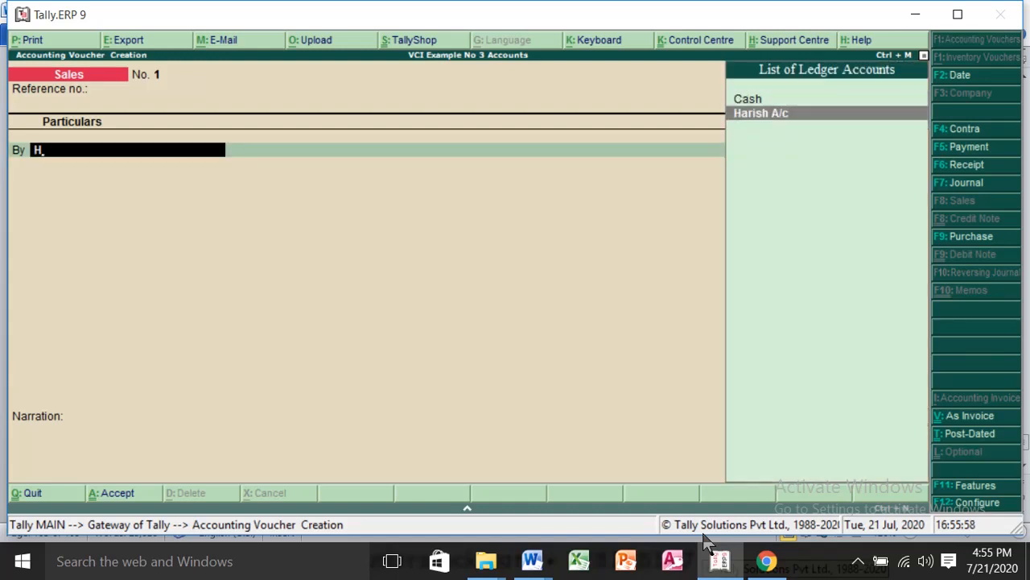
{"action": "key", "text": "Return"}
{"action": "key", "text": "Return"}
{"action": "key", "text": "Return"}
{"action": "key", "text": "Return"}
{"action": "key", "text": "Return"}
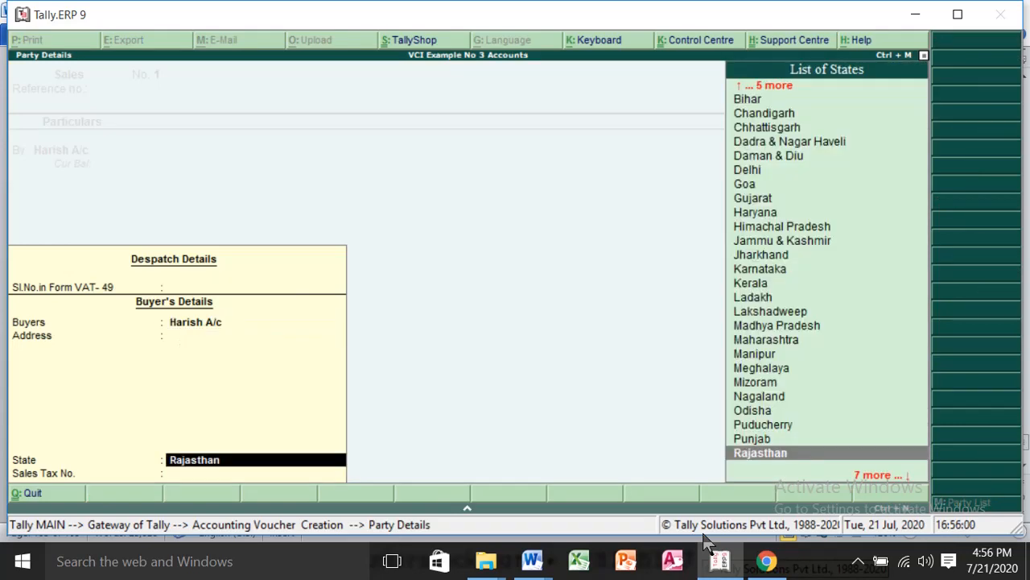
{"action": "key", "text": "Return"}
{"action": "type", "text": "15"}
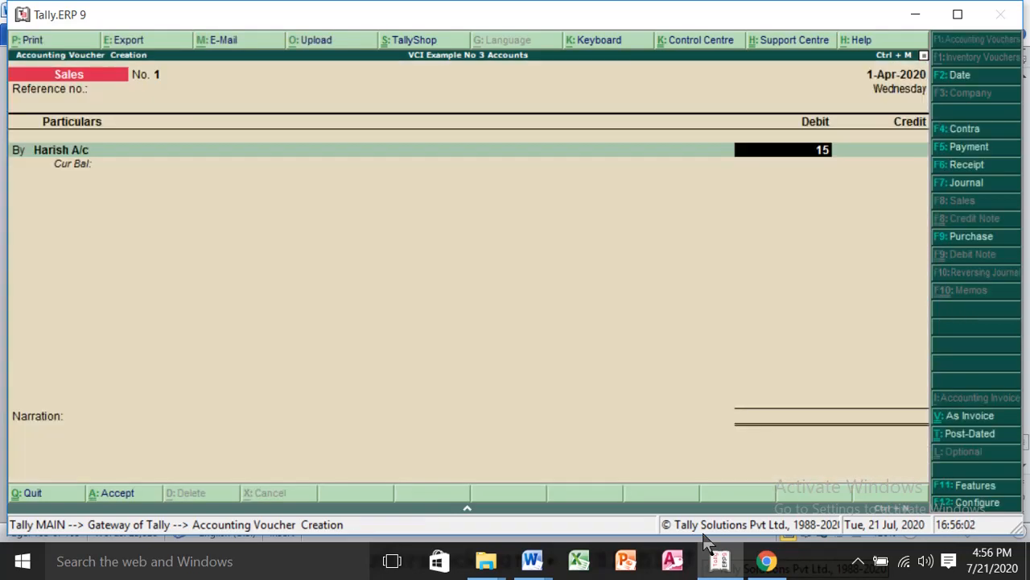
{"action": "type", "text": ",000"}
{"action": "key", "text": "Return"}
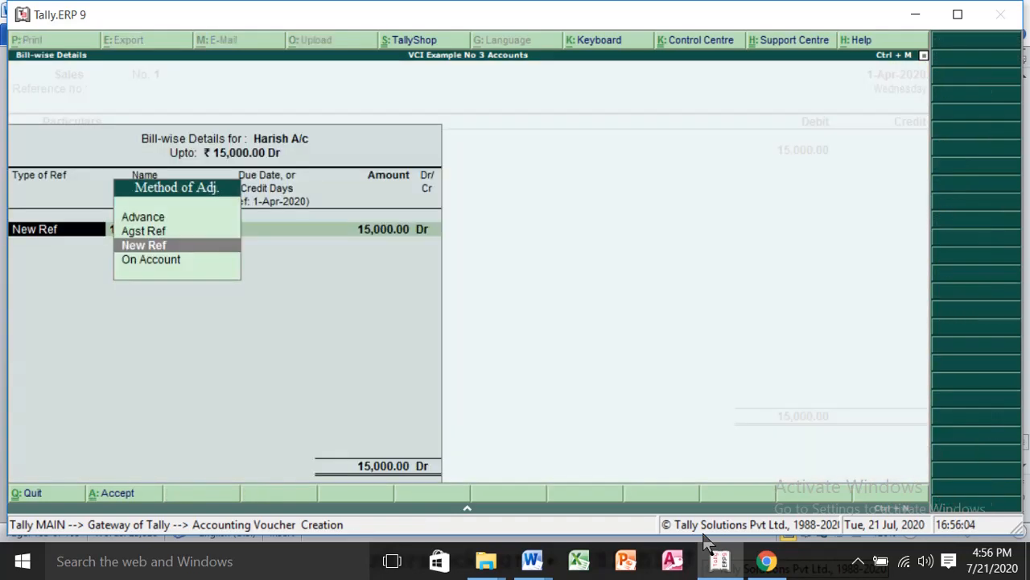
- Allocate the customer's 15,000 debit as On Account and choose the Sales ledger for the credit line
{"action": "key", "text": "Down"}
{"action": "key", "text": "Return"}
{"action": "key", "text": "Return"}
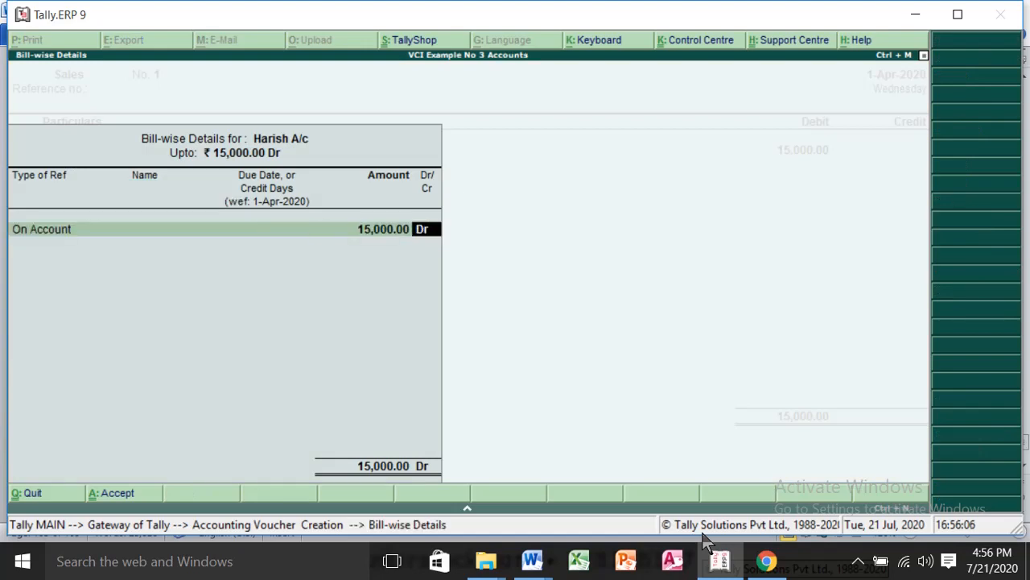
{"action": "key", "text": "Return"}
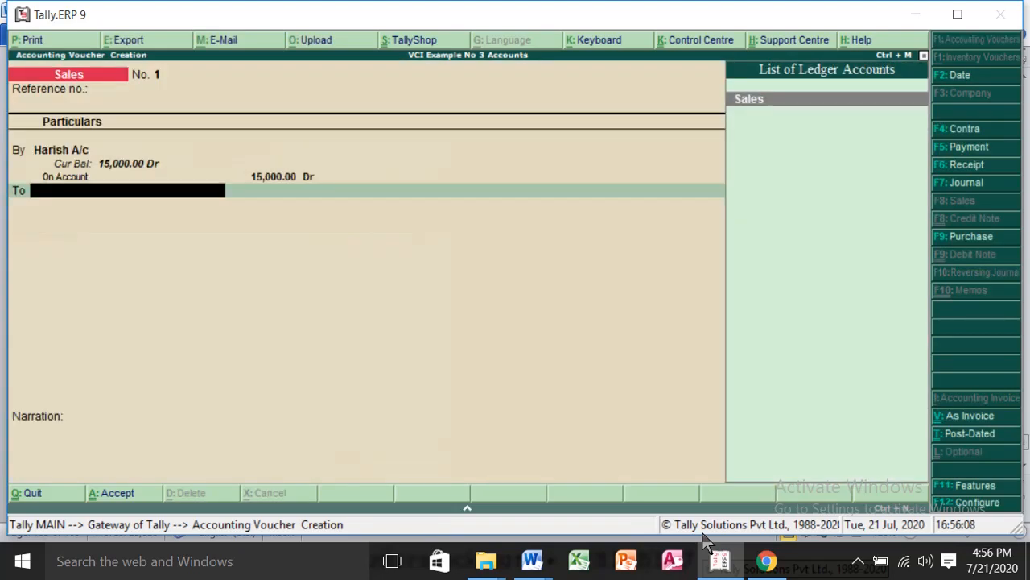
{"action": "type", "text": "sa"}
{"action": "key", "text": "Return"}
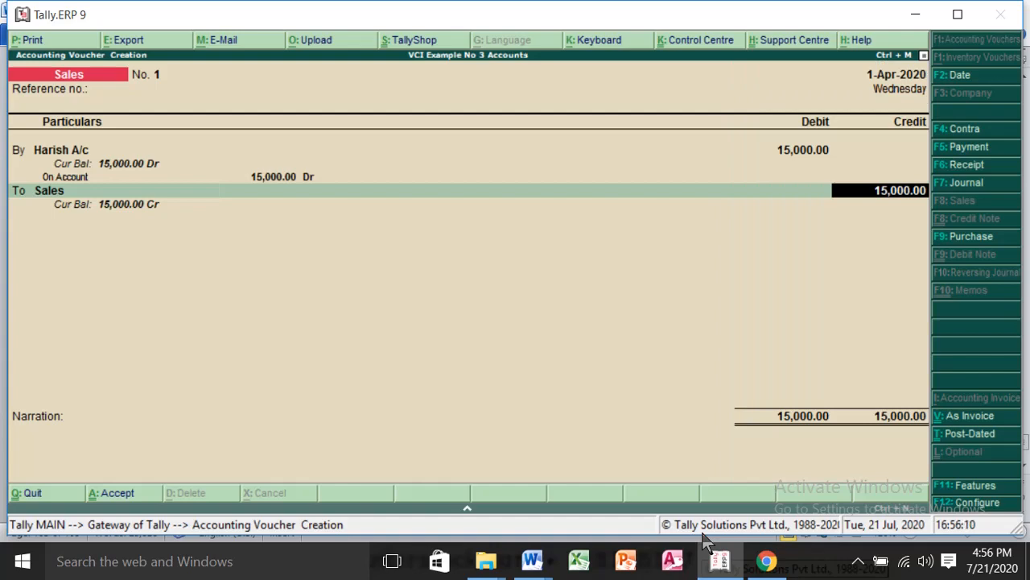
{"action": "key", "text": "BackSpace"}
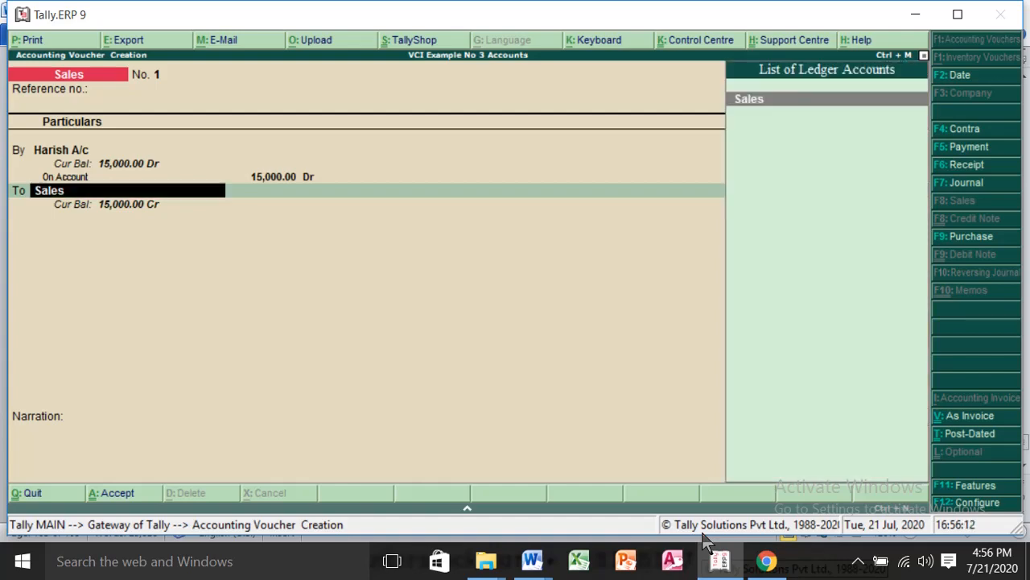
{"action": "key", "text": "alt+c"}
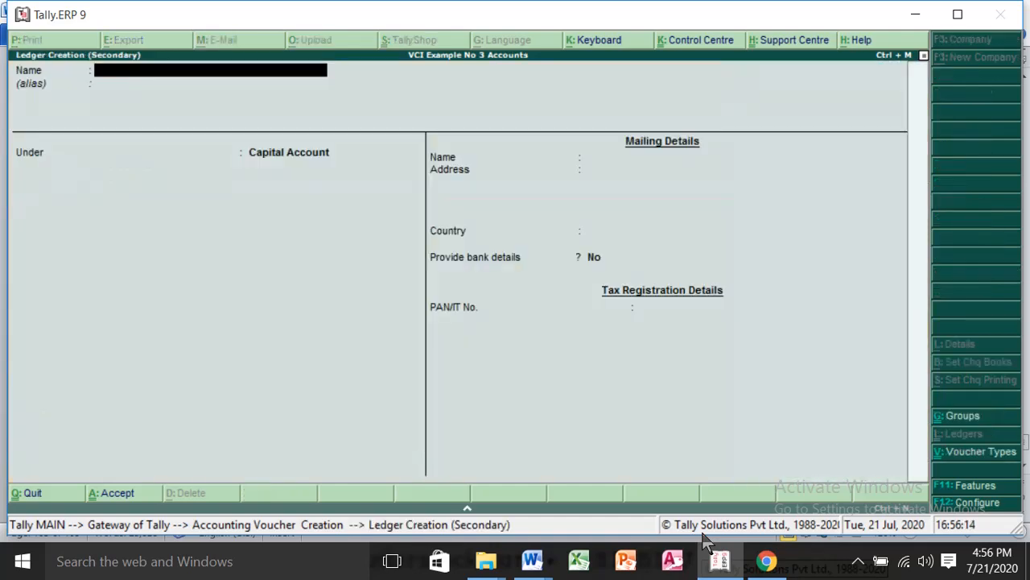
{"action": "key", "text": "Escape"}
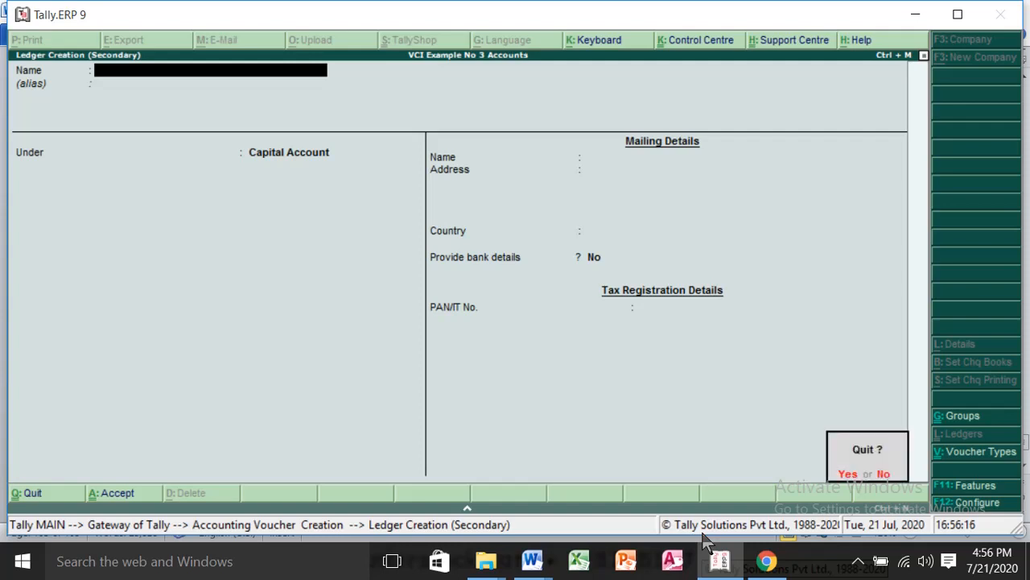
{"action": "key", "text": "Return"}
{"action": "key", "text": "Return"}
- Accept the 15,000 credit to Sales and save the Sales voucher without a narration
{"action": "key", "text": "Return"}
{"action": "key", "text": "Return"}
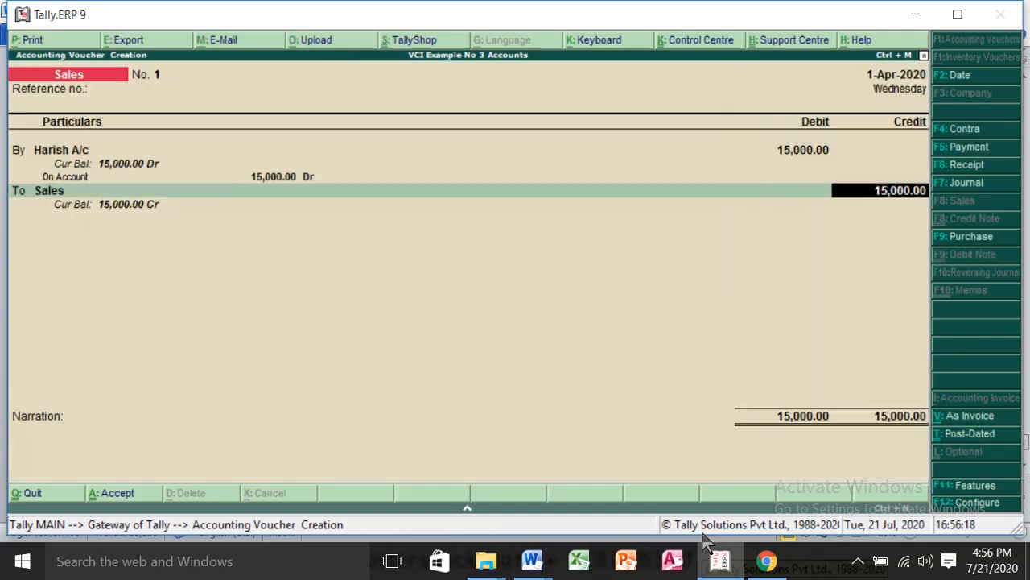
{"action": "key", "text": "Return"}
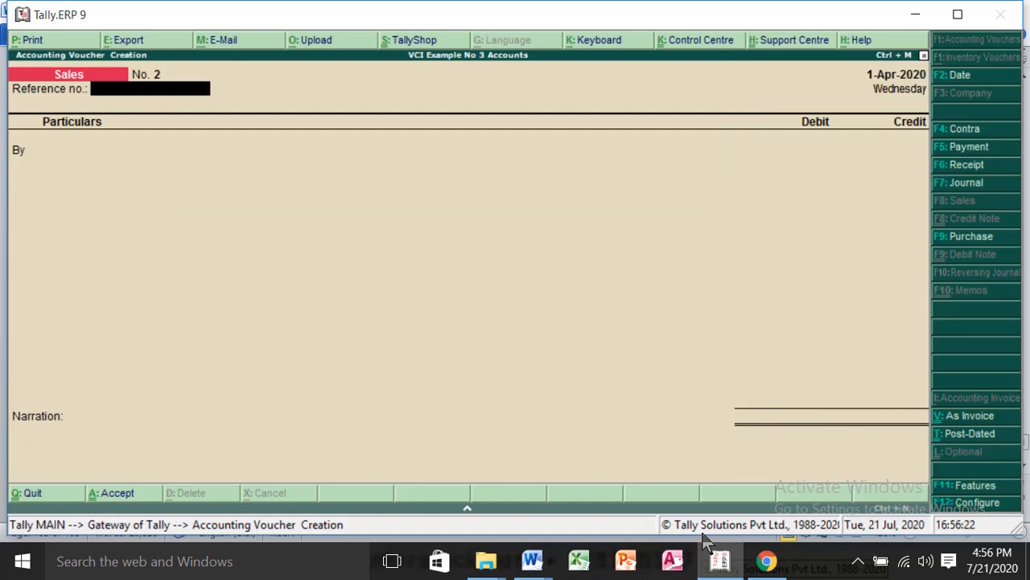
- Switch to the Word document, look up the Transaction No - 3 entry following the Harish sale, and return to Tally.ERP 9
{"action": "left_click", "coordinate": [533, 562]}
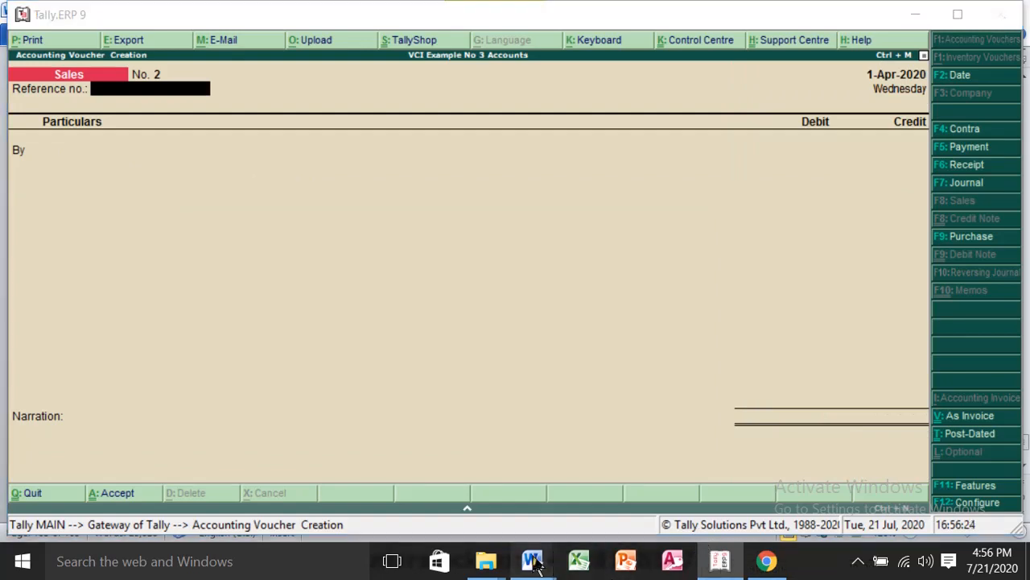
{"action": "left_click", "coordinate": [586, 493]}
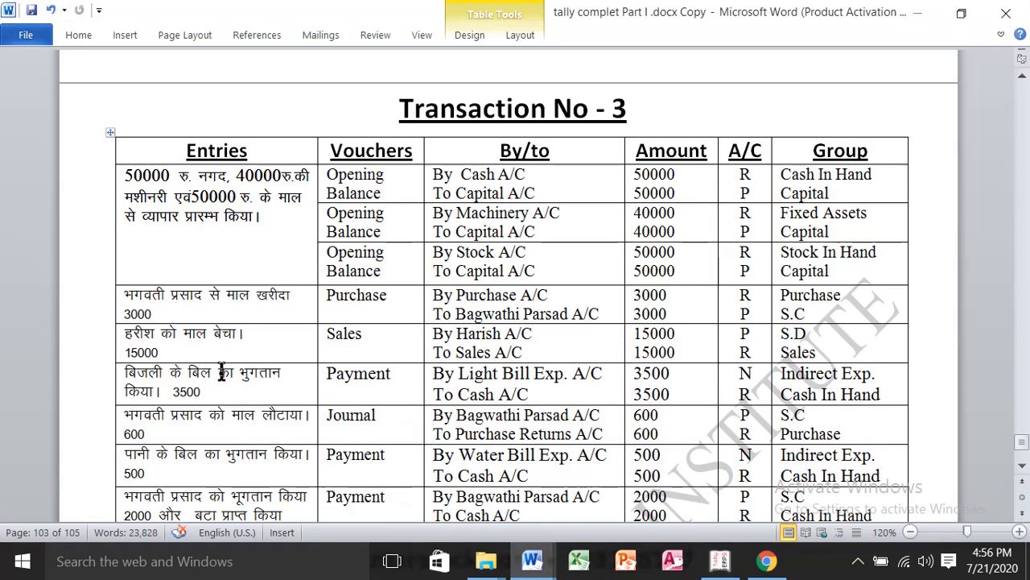
{"action": "scroll", "coordinate": [222, 372], "scroll_direction": "down", "scroll_amount": 1}
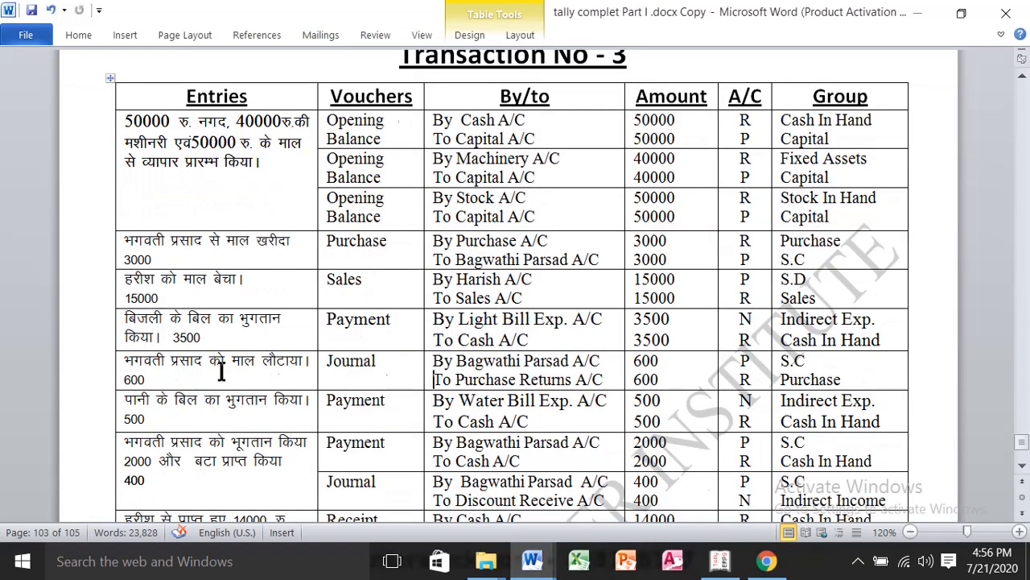
{"action": "left_click", "coordinate": [720, 562]}
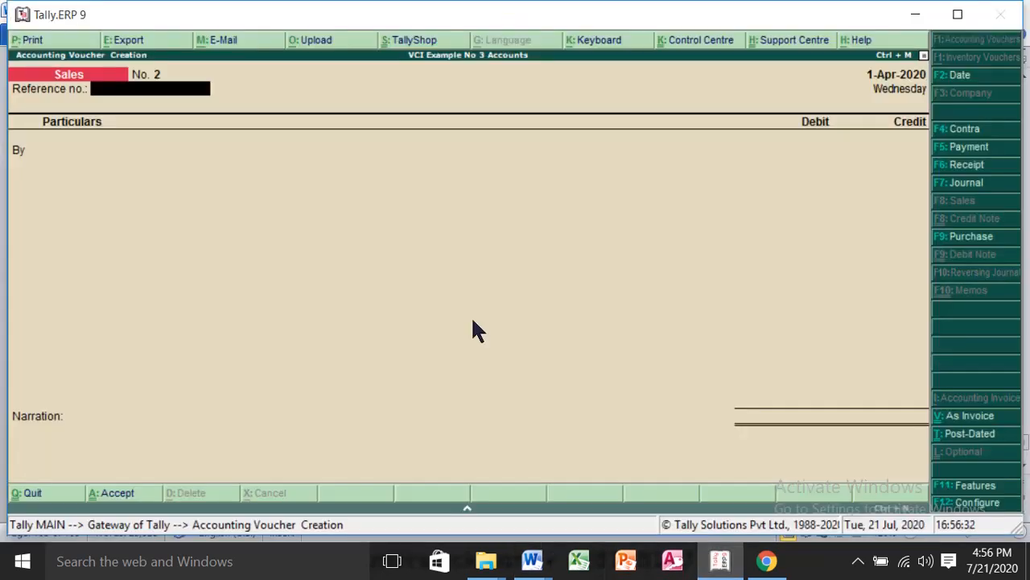
- Start a Payment voucher, leaving its configuration as it is, and debit Light Bill Exp. with 3,500
{"action": "key", "text": "F5"}
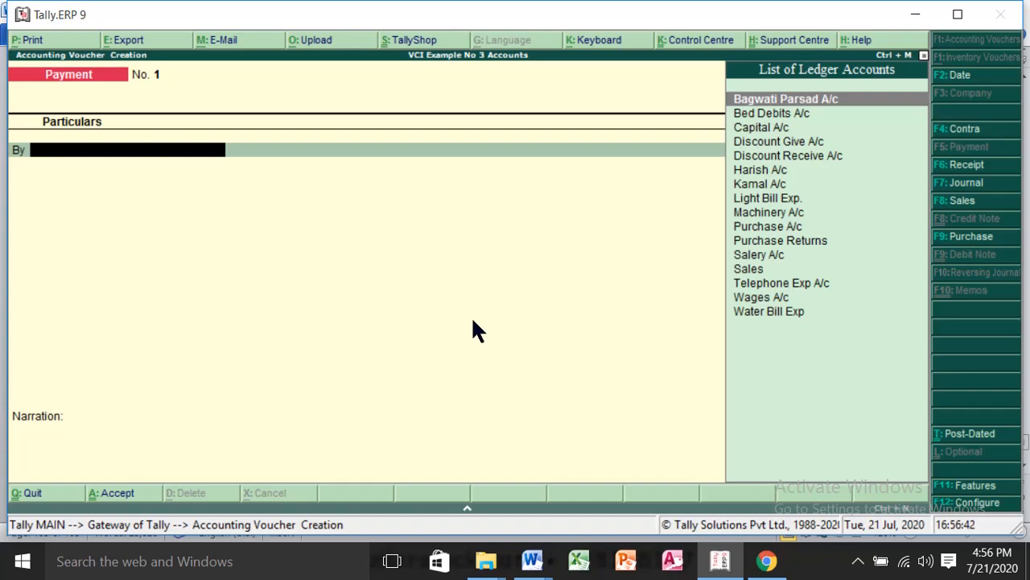
{"action": "key", "text": "F12"}
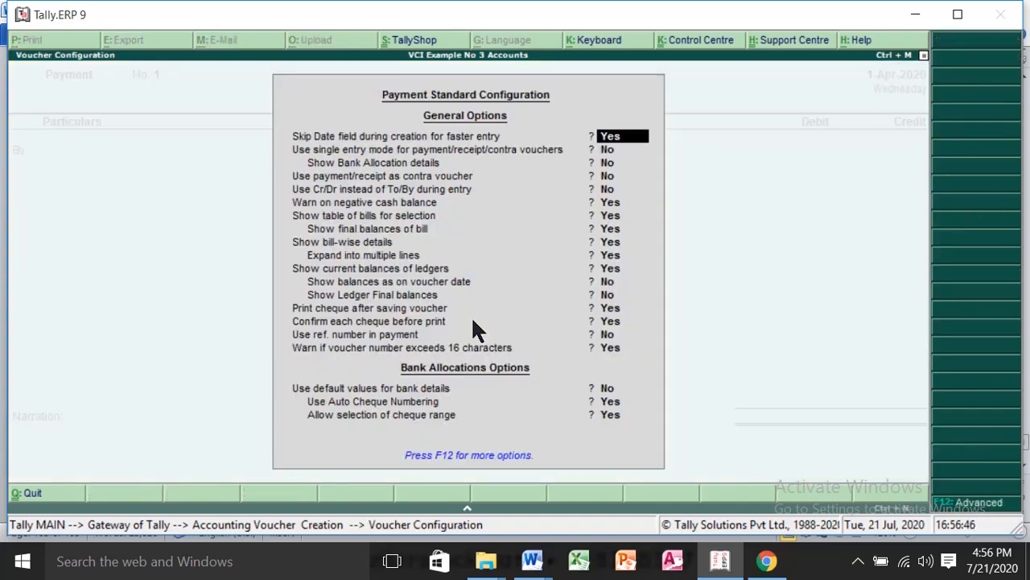
{"action": "key", "text": "Escape"}
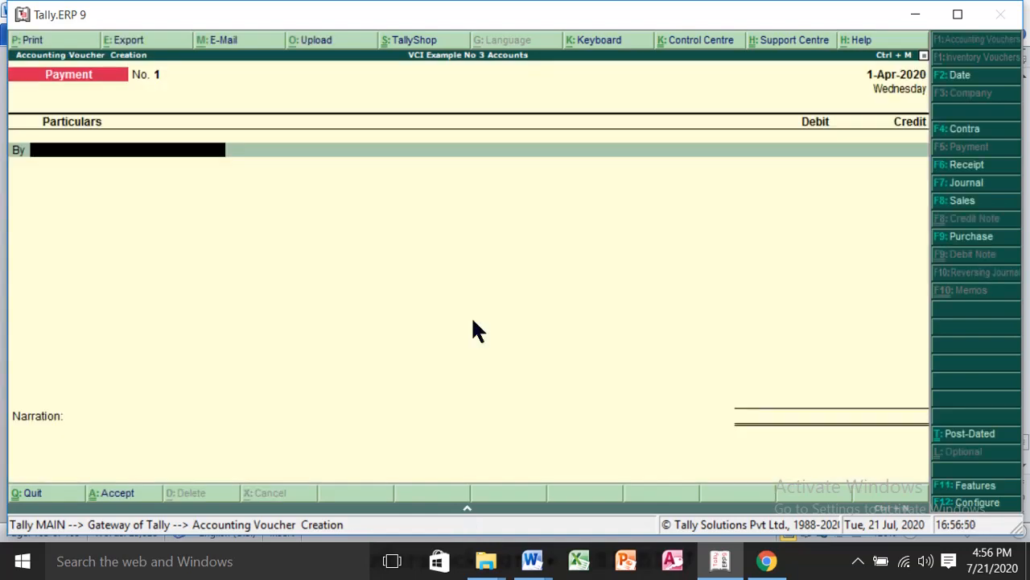
{"action": "type", "text": "L"}
{"action": "key", "text": "Return"}
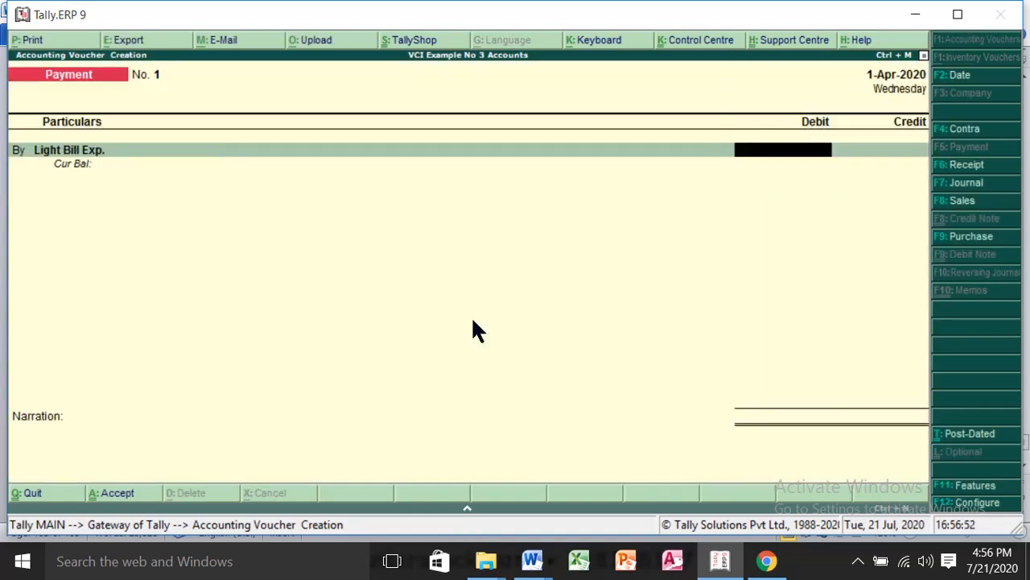
{"action": "type", "text": "3500"}
{"action": "key", "text": "Return"}
- Credit Cash with 3,500 and save the light bill Payment voucher without a narration
{"action": "key", "text": "Return"}
{"action": "type", "text": "C"}
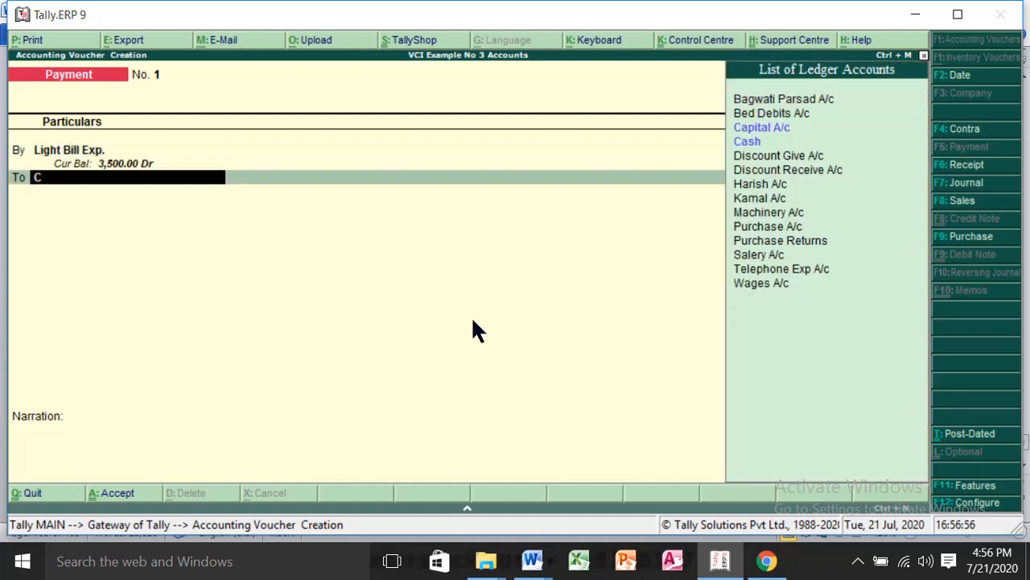
{"action": "key", "text": "Down"}
{"action": "key", "text": "Return"}
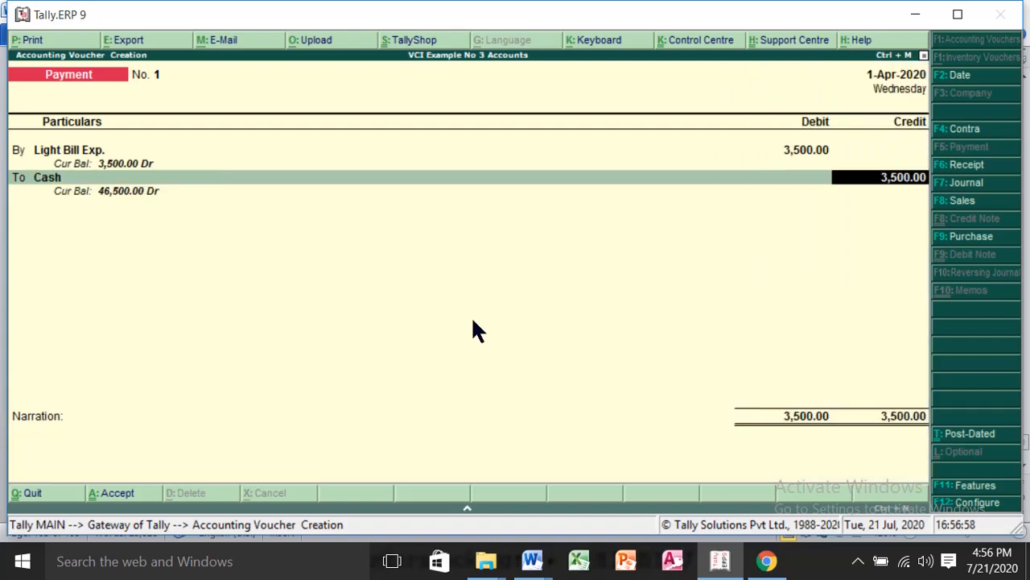
{"action": "key", "text": "Return"}
{"action": "key", "text": "Return"}
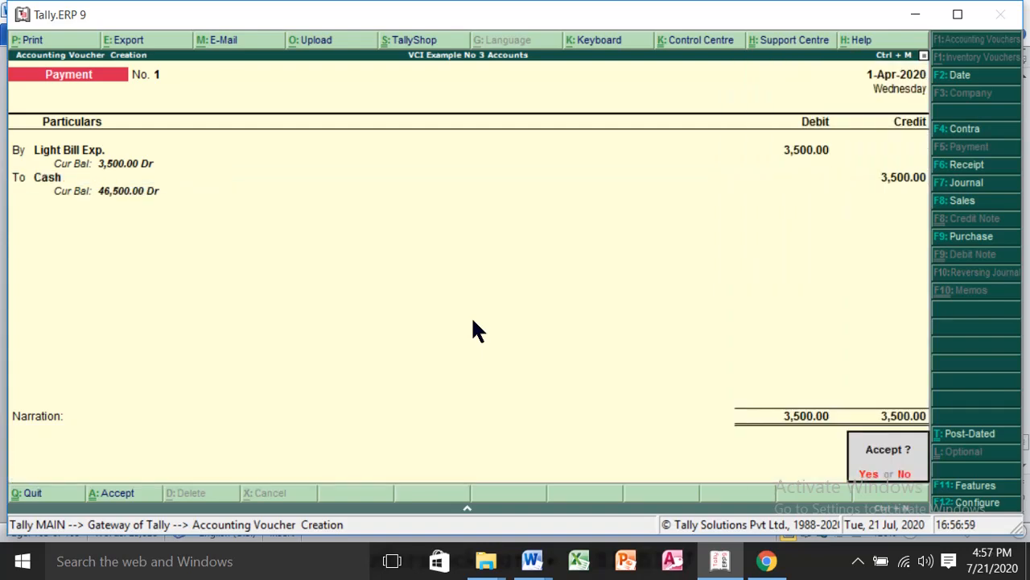
{"action": "key", "text": "Return"}
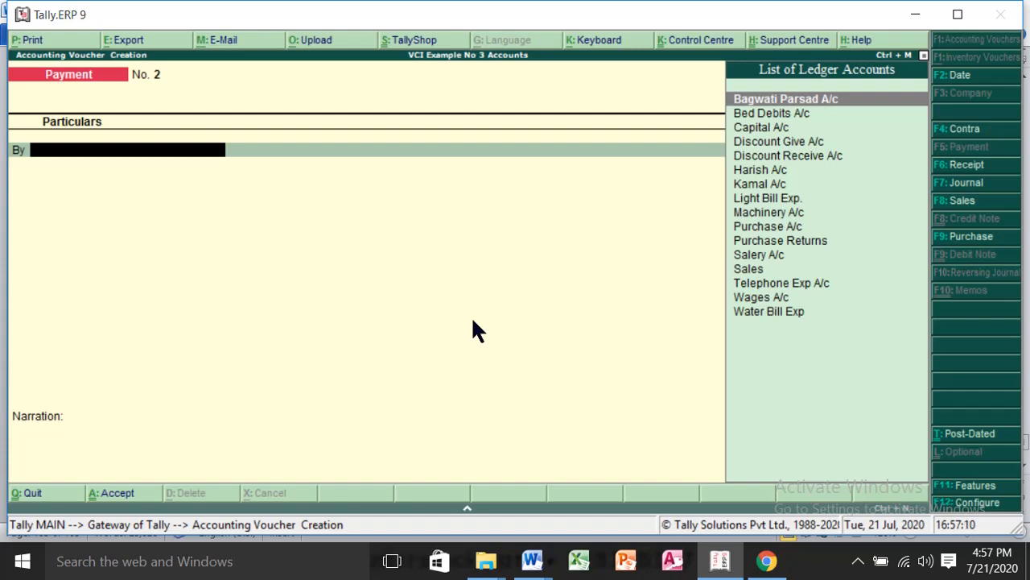
- Open a Journal voucher and check the goods-returned entry in the Word document before returning to Tally.ERP 9
{"action": "key", "text": "F6"}
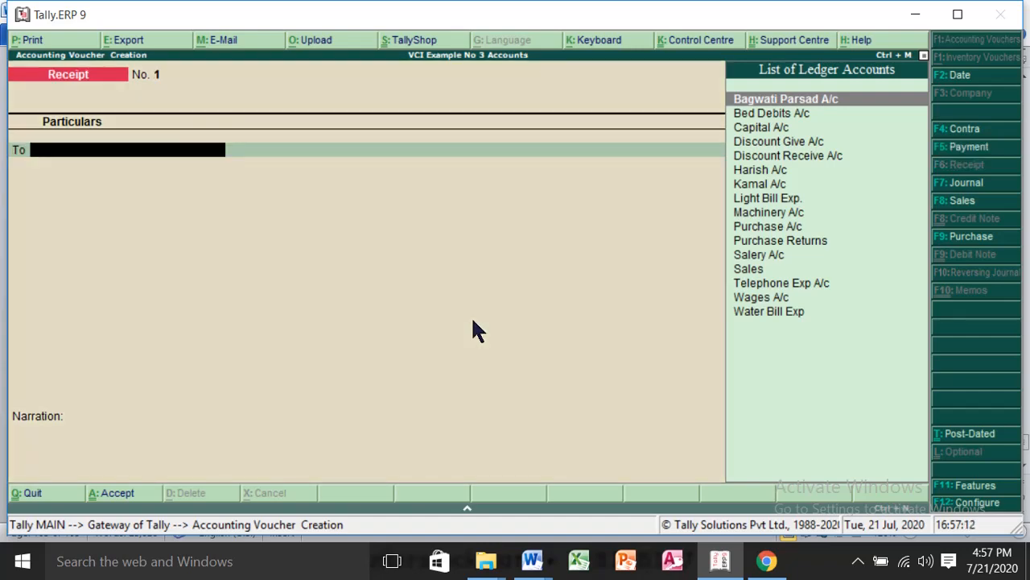
{"action": "key", "text": "F7"}
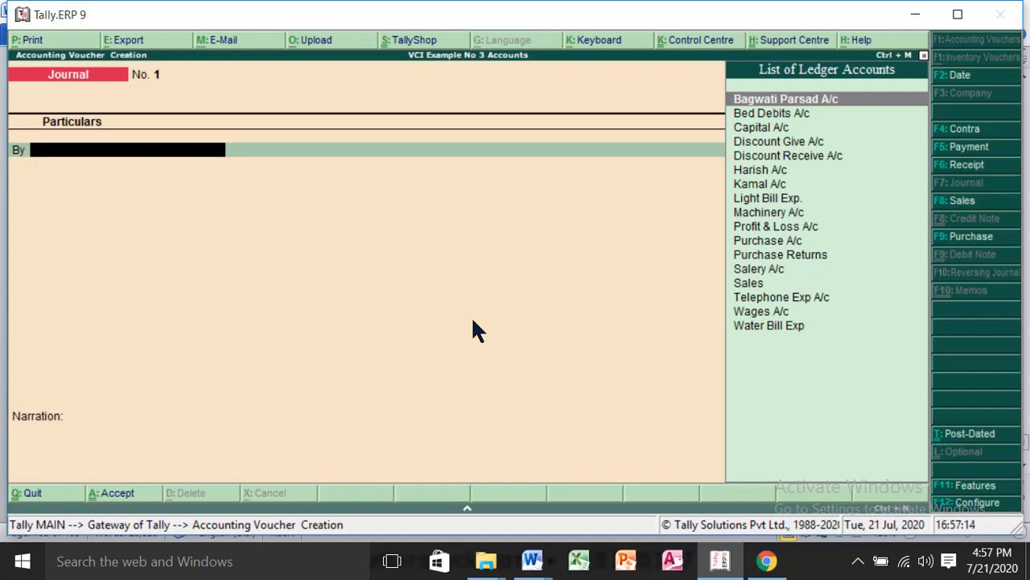
{"action": "mouse_move", "coordinate": [531, 561]}
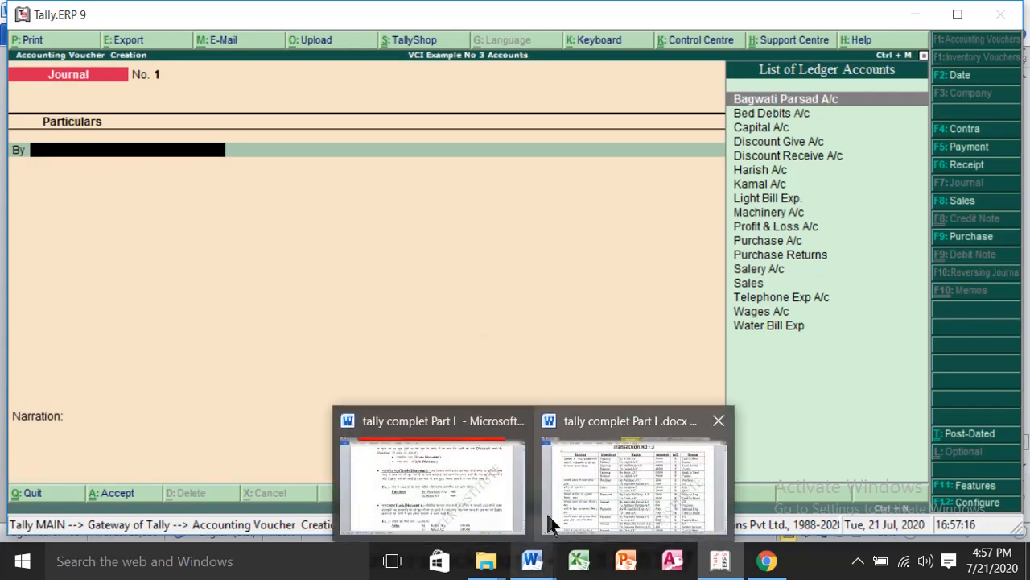
{"action": "left_click", "coordinate": [563, 511]}
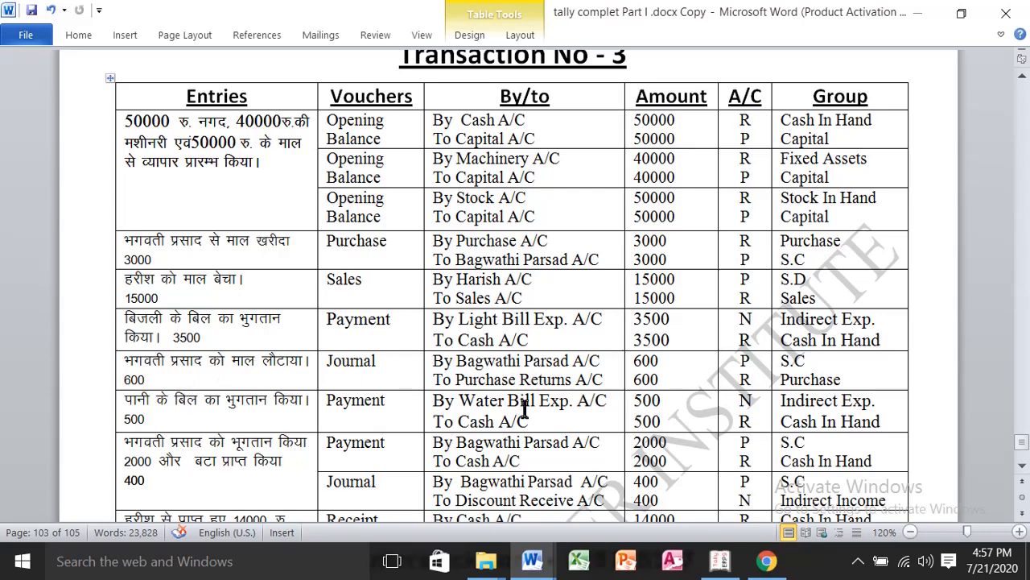
{"action": "left_click", "coordinate": [720, 561]}
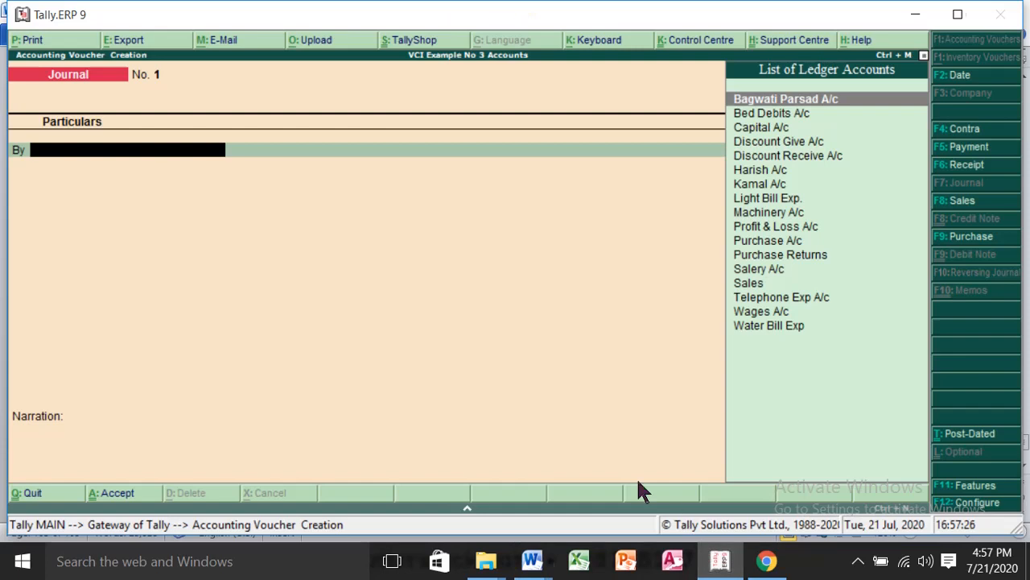
- Debit the supplier's ledger with 600 in the Journal voucher and allocate the amount as On Account
{"action": "type", "text": "B"}
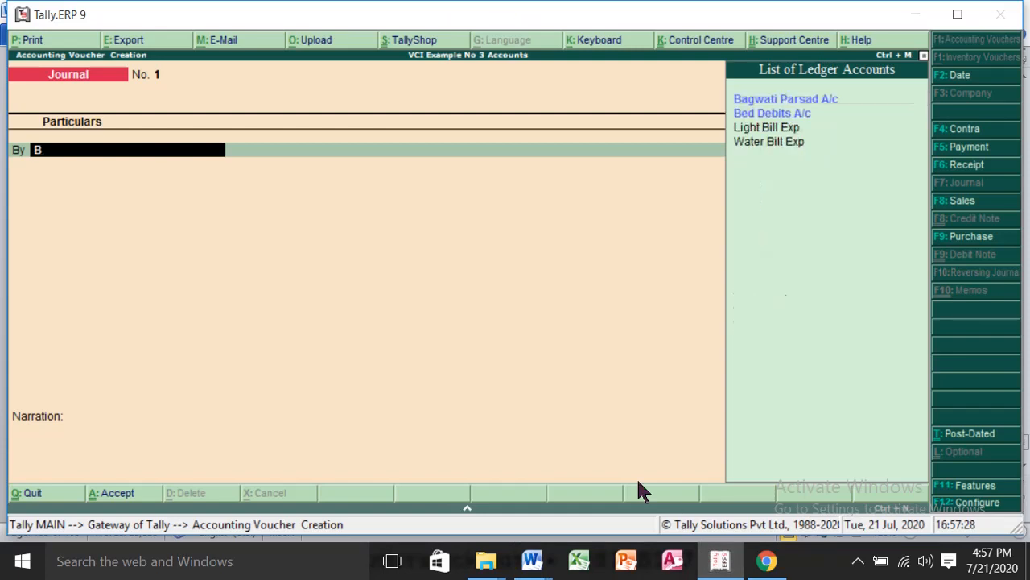
{"action": "key", "text": "Down"}
{"action": "key", "text": "Up"}
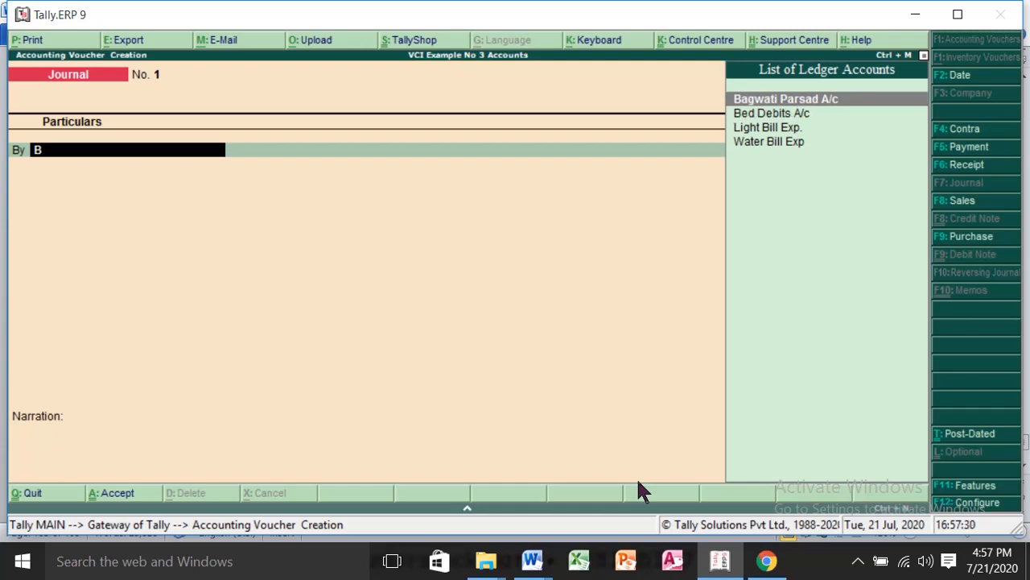
{"action": "key", "text": "Return"}
{"action": "type", "text": "600"}
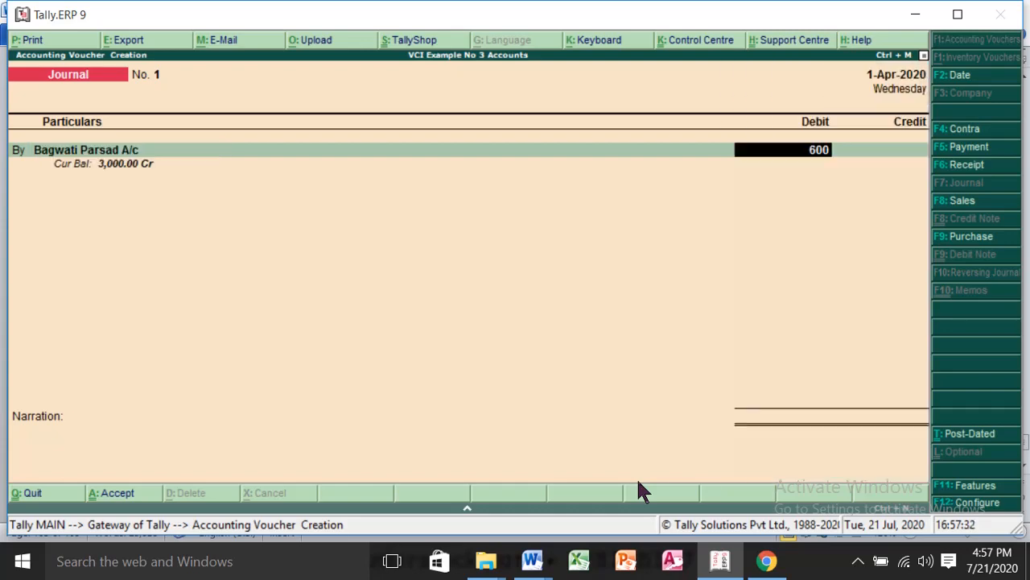
{"action": "key", "text": "Return"}
{"action": "key", "text": "Return"}
{"action": "key", "text": "Return"}
{"action": "key", "text": "Return"}
{"action": "key", "text": "Return"}
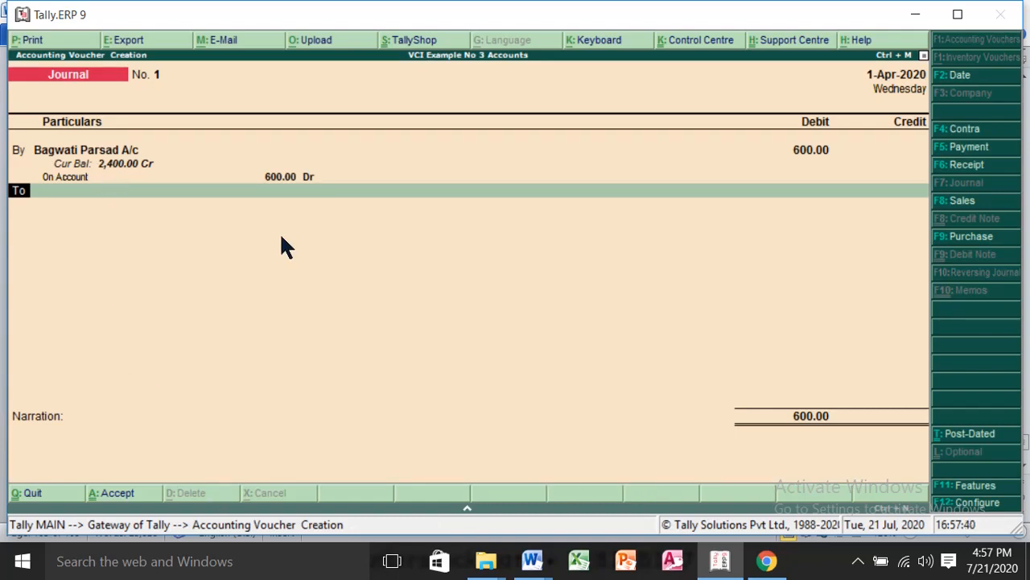
- Credit Purchase Returns with 600 and save the Journal voucher without a narration
{"action": "key", "text": "Return"}
{"action": "type", "text": "P"}
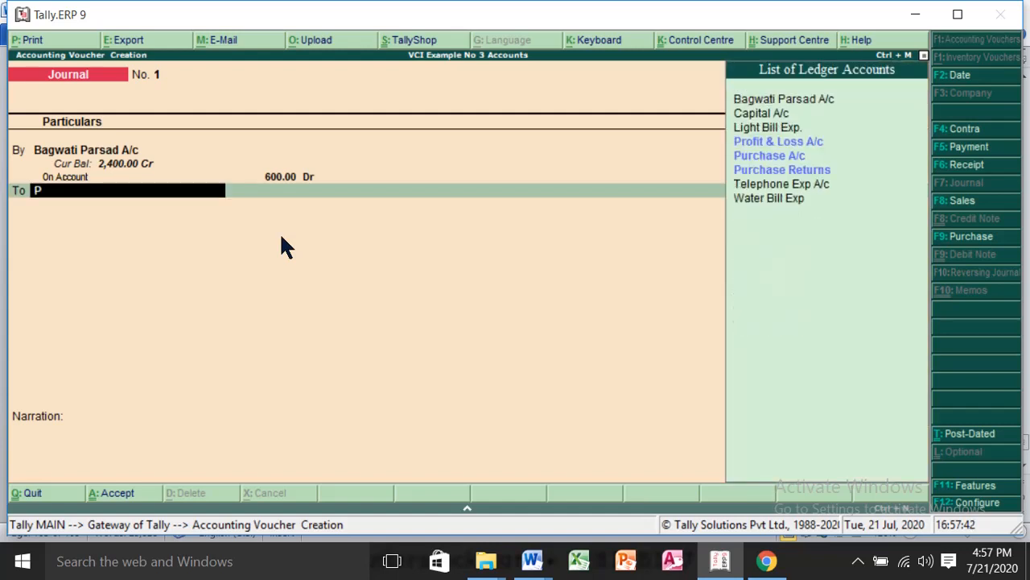
{"action": "key", "text": "Down"}
{"action": "key", "text": "Down"}
{"action": "key", "text": "Down"}
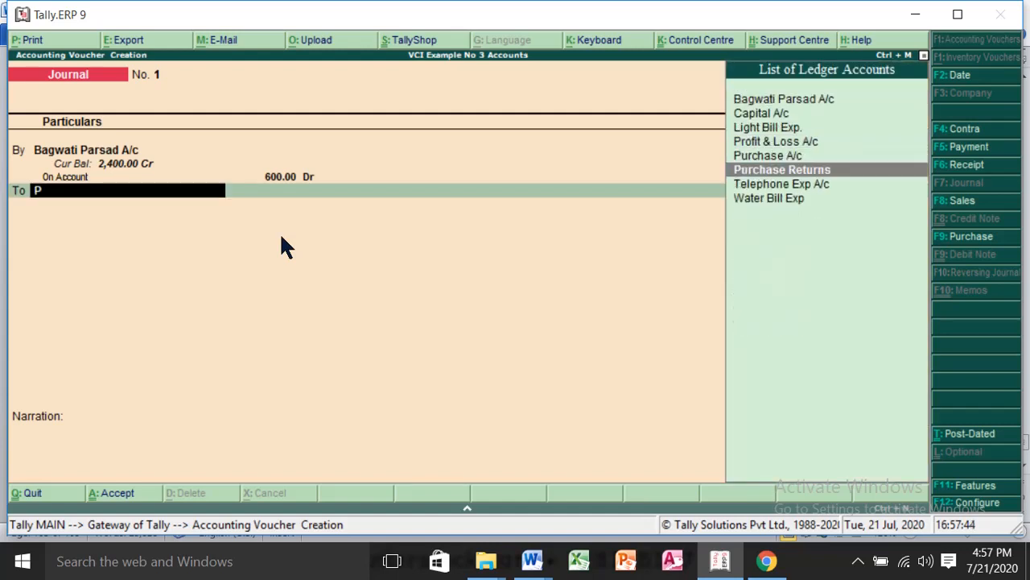
{"action": "key", "text": "Return"}
{"action": "key", "text": "Return"}
{"action": "key", "text": "Return"}
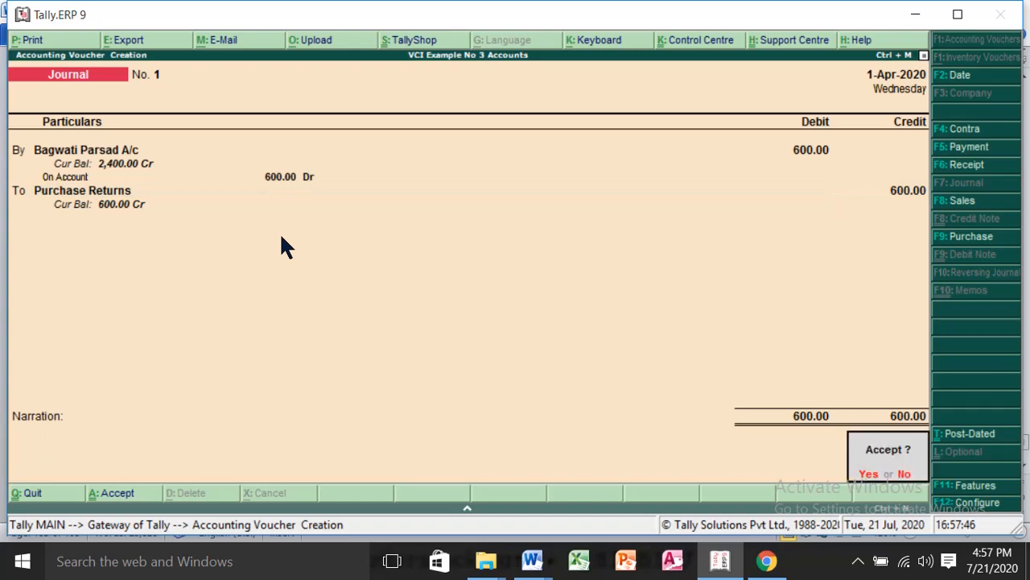
{"action": "key", "text": "y"}
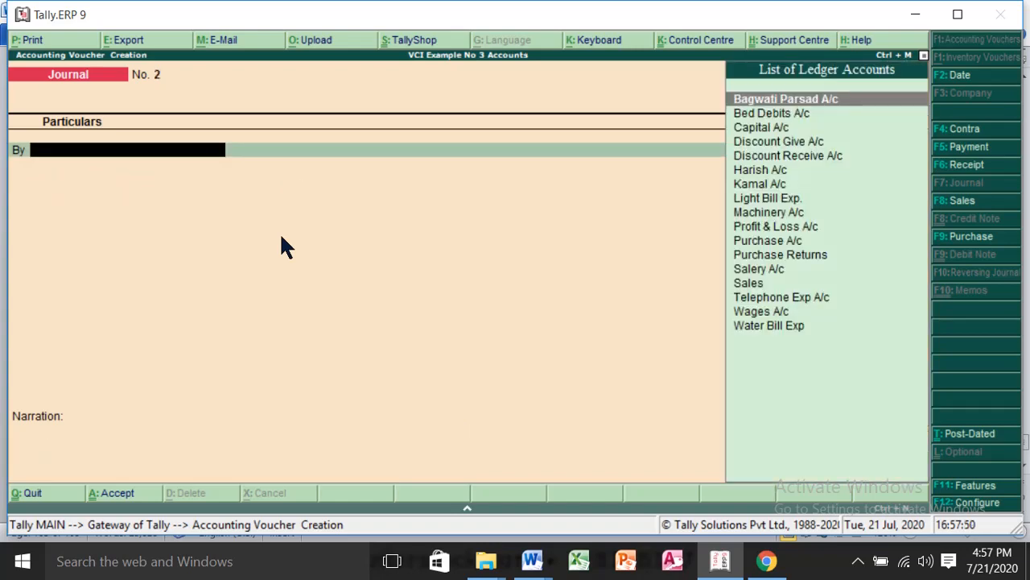
- Check the water bill entry in the Word document, and open a new Payment voucher in Tally.ERP 9
{"action": "mouse_move", "coordinate": [531, 561]}
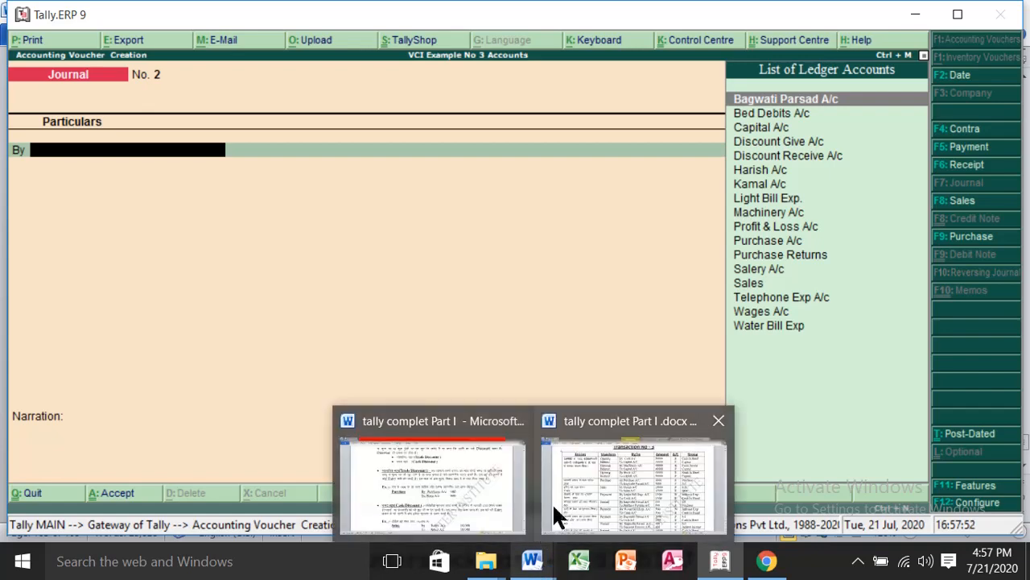
{"action": "left_click", "coordinate": [578, 500]}
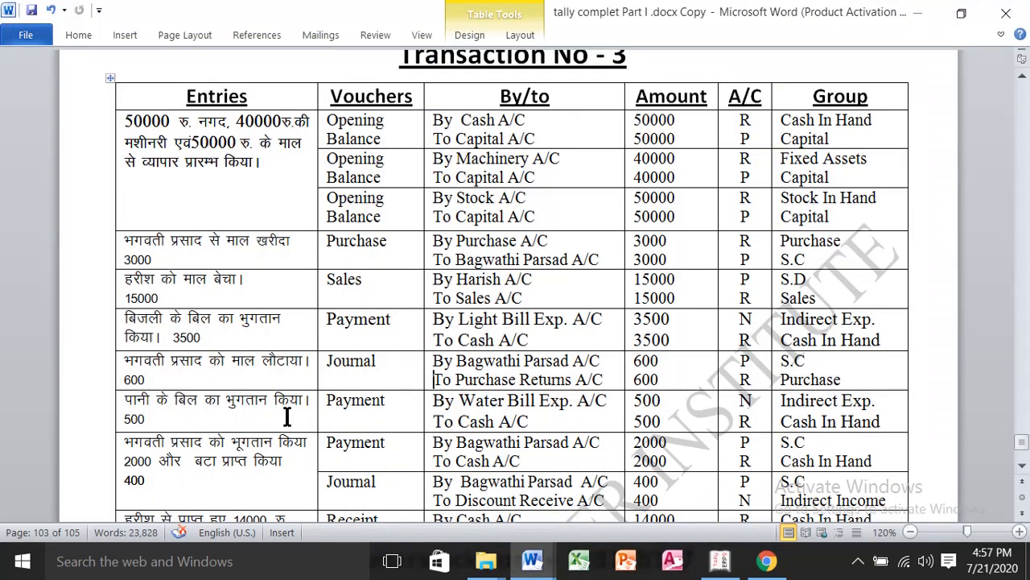
{"action": "left_click", "coordinate": [719, 562]}
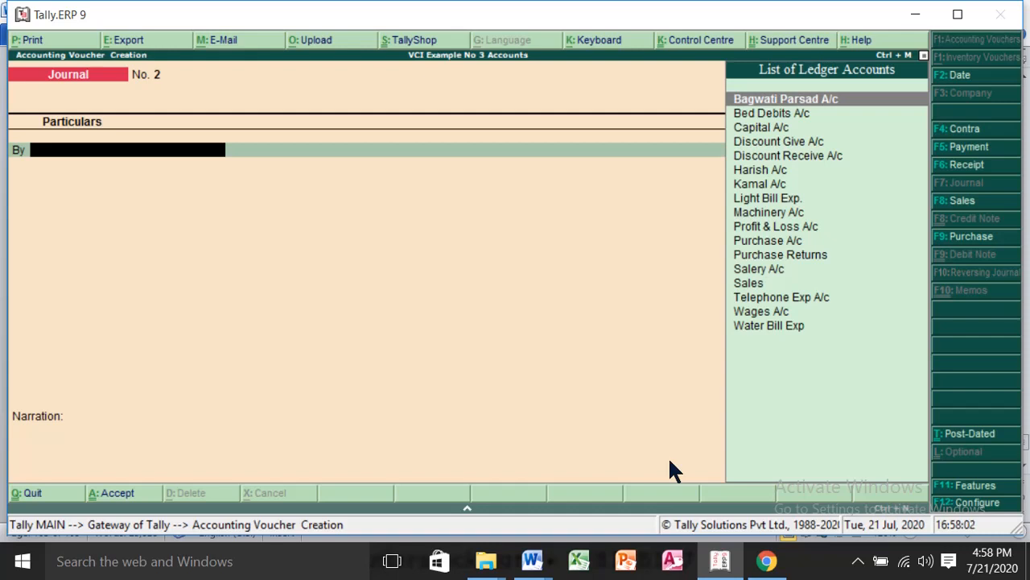
{"action": "key", "text": "F5"}
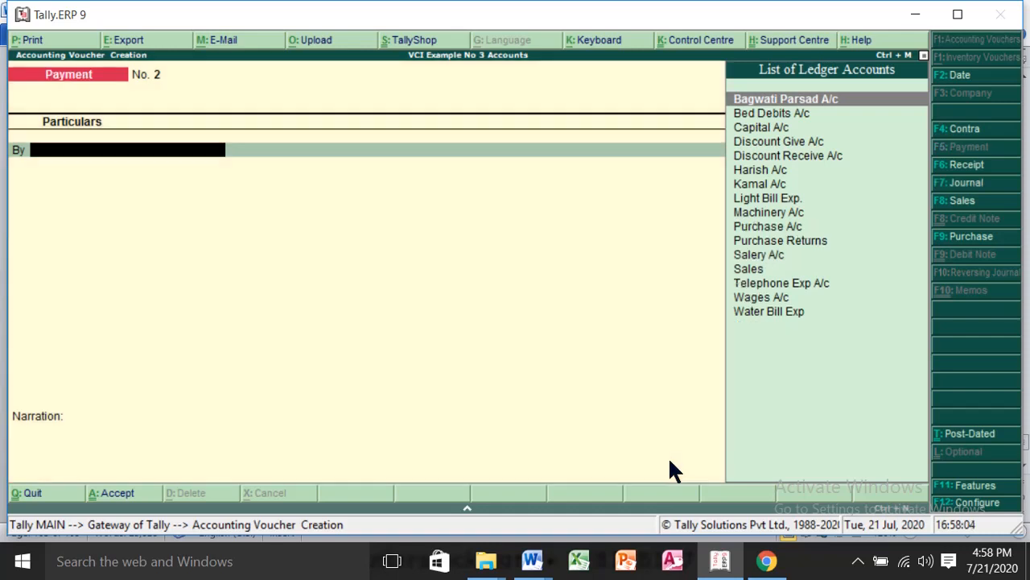
- Debit Water Bill Exp with 500 in the Payment voucher
{"action": "type", "text": "B"}
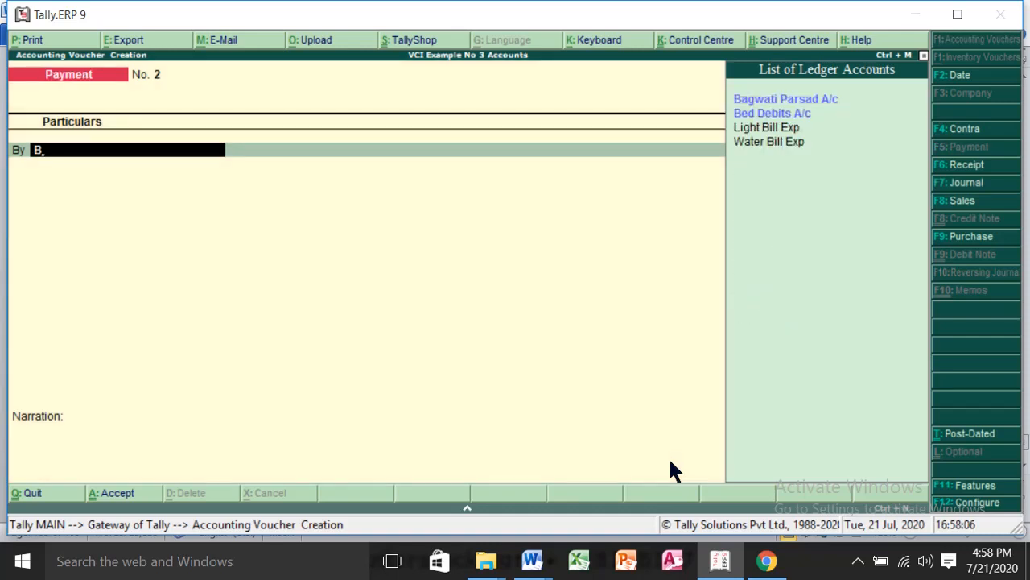
{"action": "key", "text": "BackSpace"}
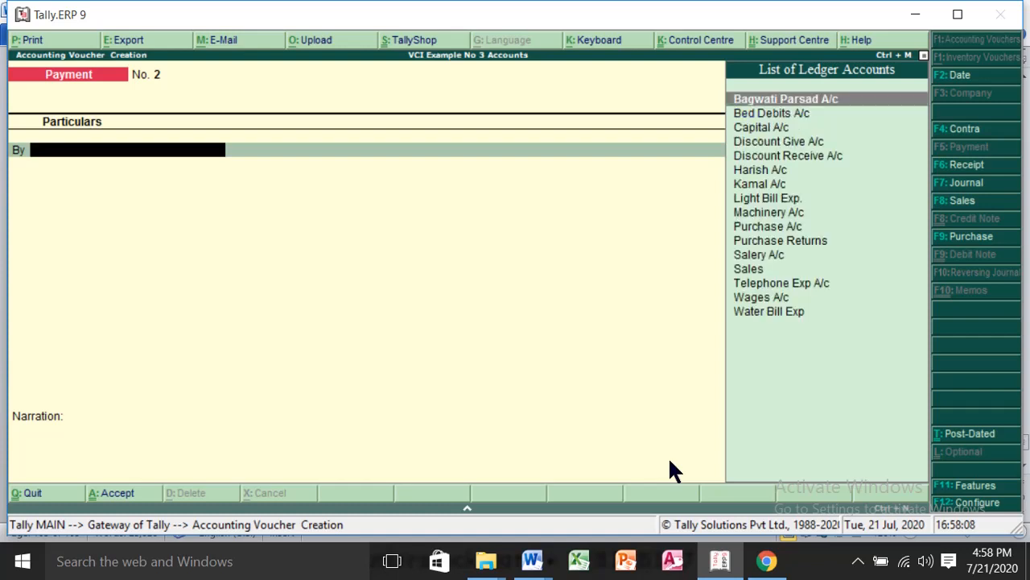
{"action": "type", "text": "W"}
{"action": "key", "text": "Down"}
{"action": "key", "text": "Down"}
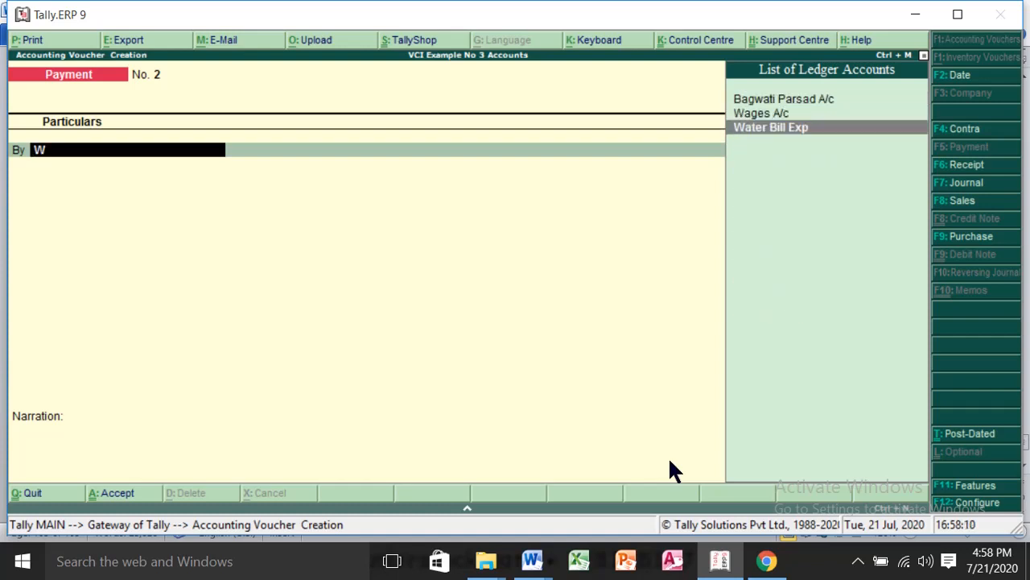
{"action": "key", "text": "Return"}
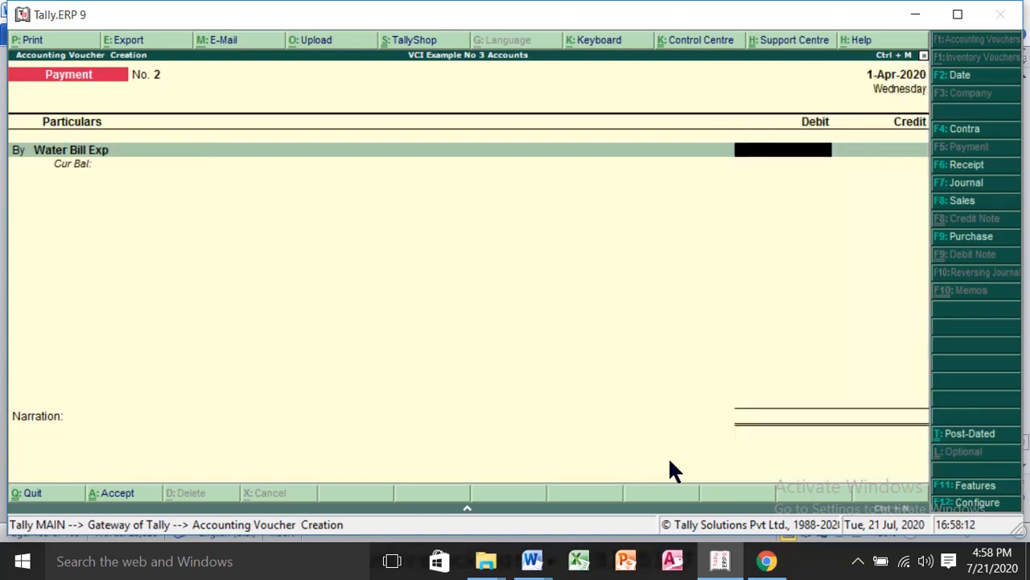
{"action": "type", "text": "500"}
{"action": "key", "text": "Return"}
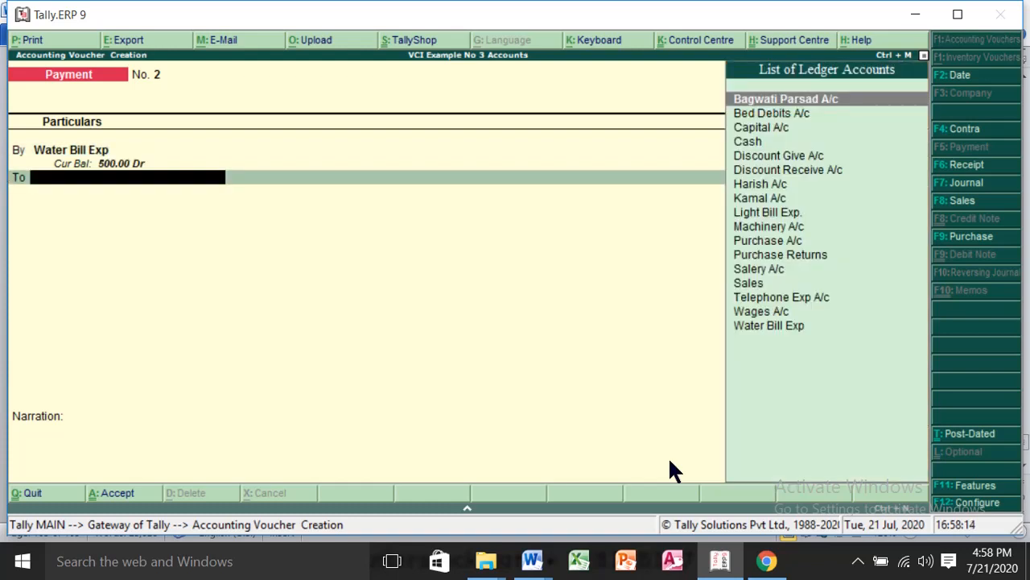
- Credit Cash with 500 and save the water bill Payment voucher without a narration
{"action": "type", "text": "C"}
{"action": "key", "text": "Down"}
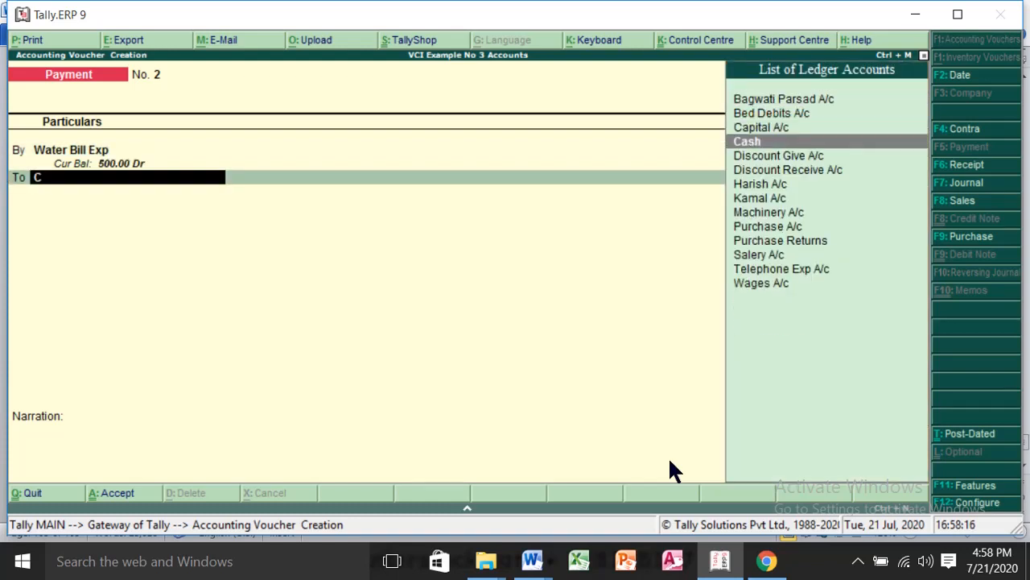
{"action": "key", "text": "Return"}
{"action": "key", "text": "Return"}
{"action": "key", "text": "Return"}
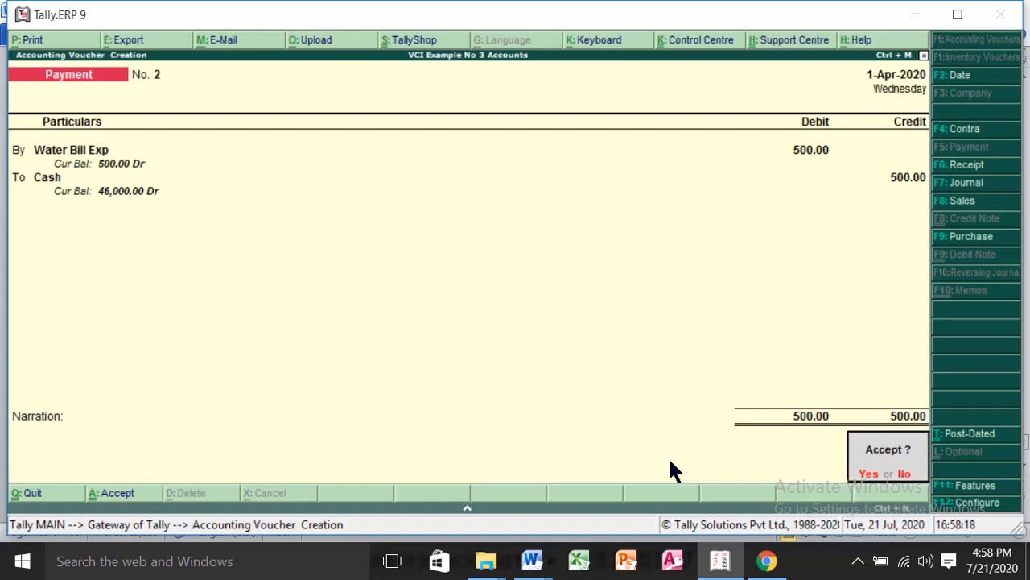
{"action": "key", "text": "y"}
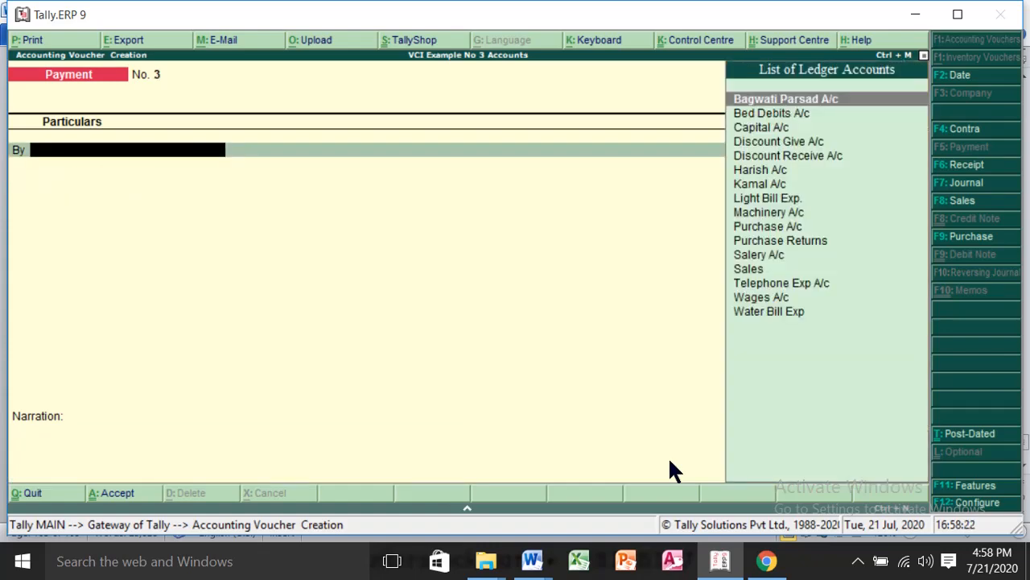
- Set the date of the new Payment voucher to 1-5-2020
{"action": "key", "text": "F2"}
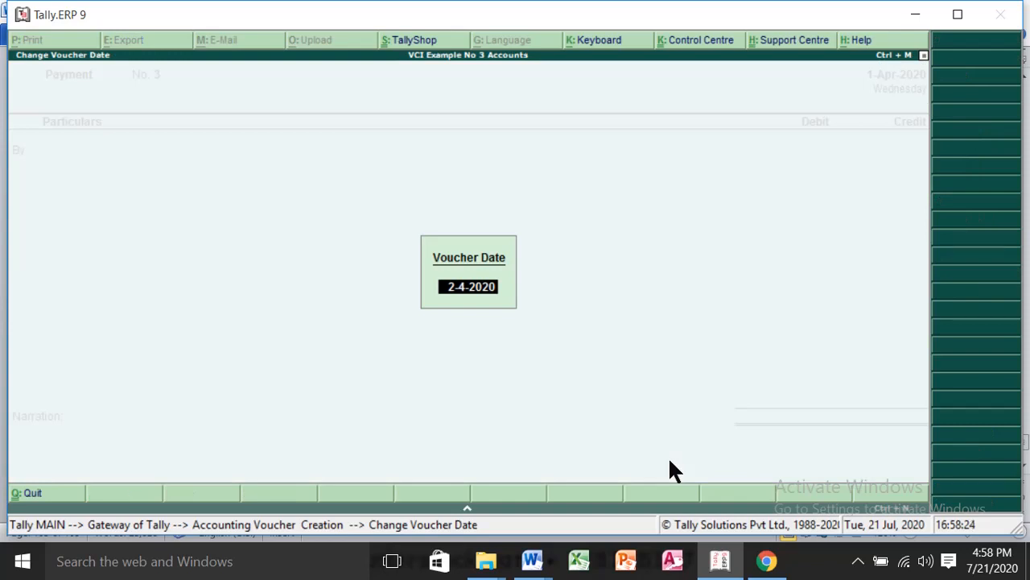
{"action": "type", "text": "1-5"}
{"action": "key", "text": "Return"}
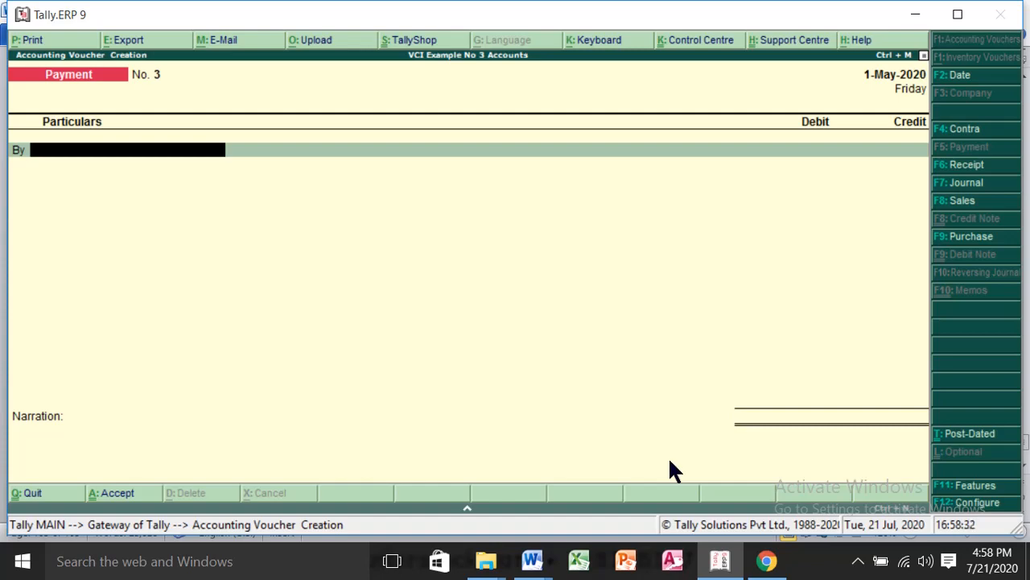
- Check the supplier payment and discount received entries in the Word document, and return to Tally.ERP 9
{"action": "left_click", "coordinate": [533, 561]}
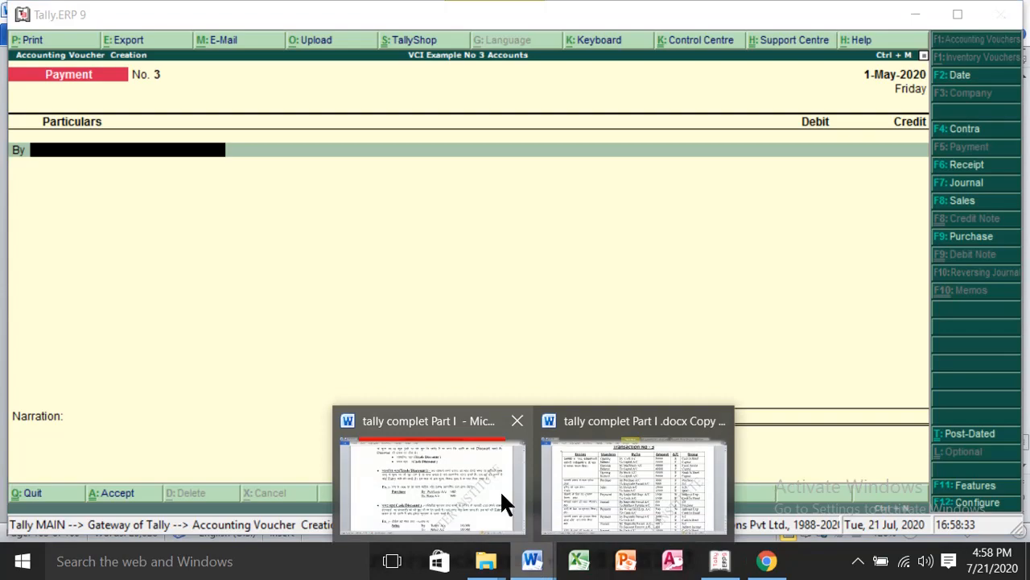
{"action": "left_click", "coordinate": [648, 488]}
{"action": "scroll", "coordinate": [217, 445], "scroll_direction": "down", "scroll_amount": 1}
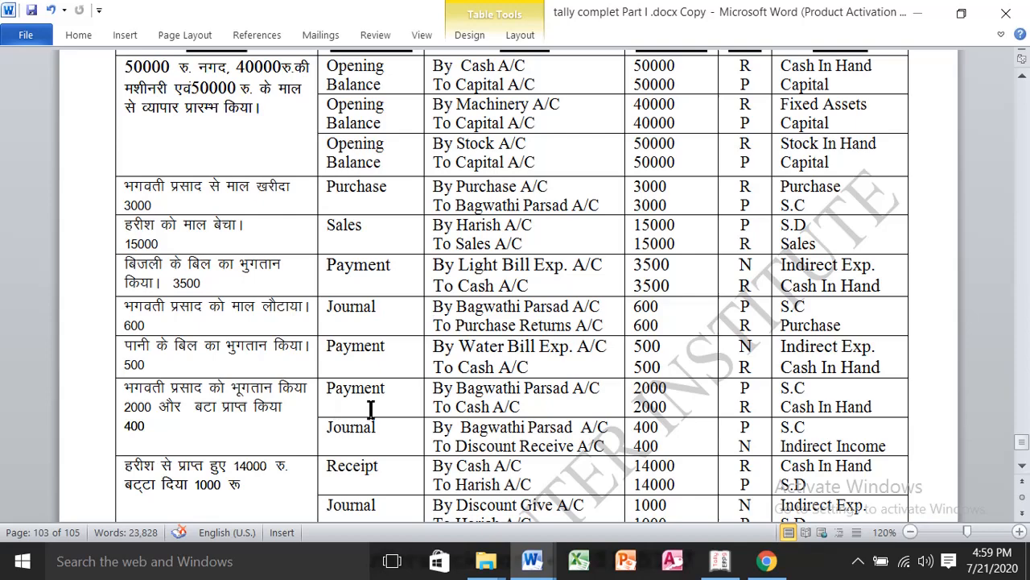
{"action": "mouse_move", "coordinate": [720, 565]}
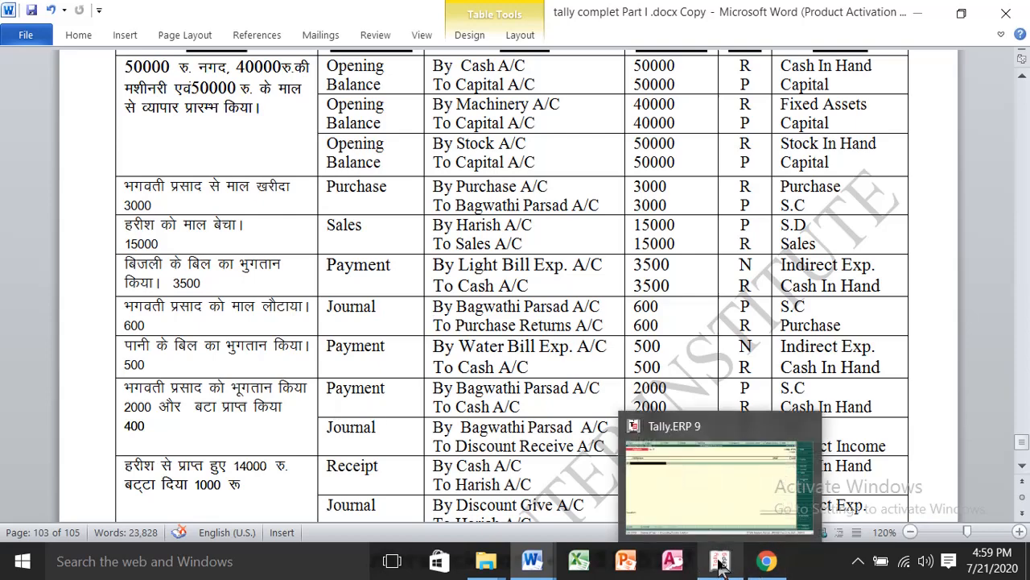
{"action": "left_click", "coordinate": [715, 524]}
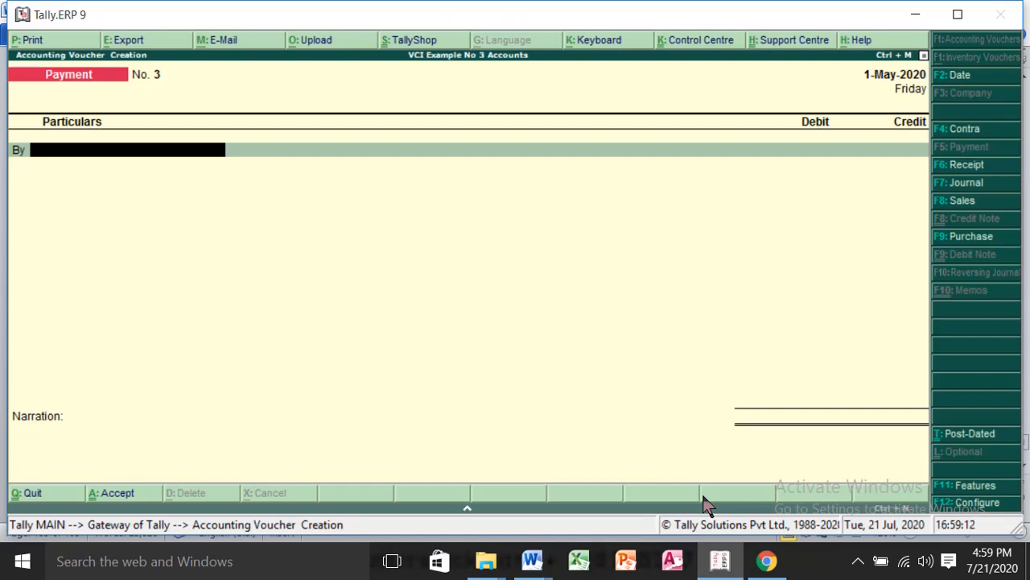
- Debit the supplier's ledger with 2000 in the Payment voucher and allocate the amount as On Account
{"action": "type", "text": "B"}
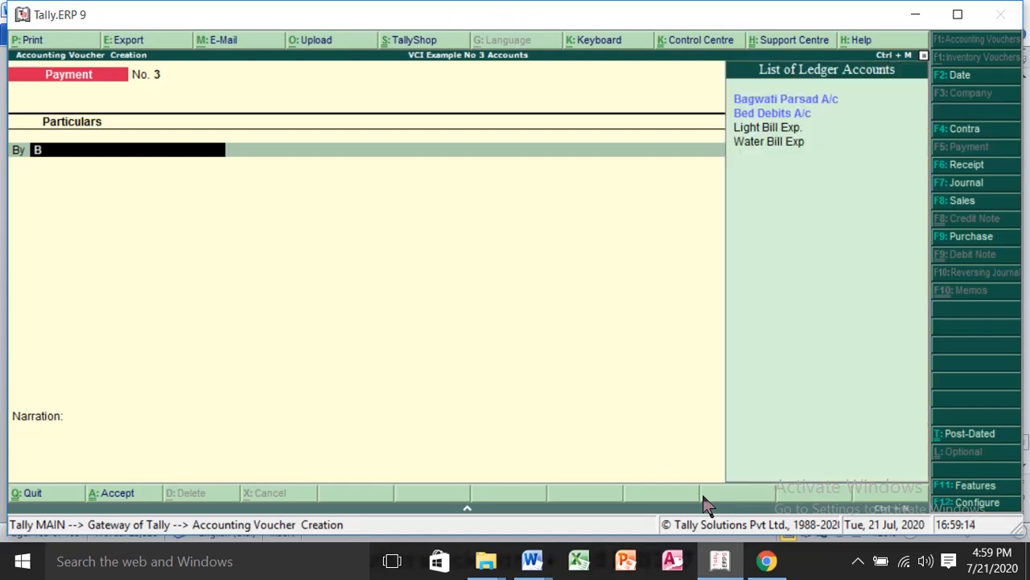
{"action": "key", "text": "Return"}
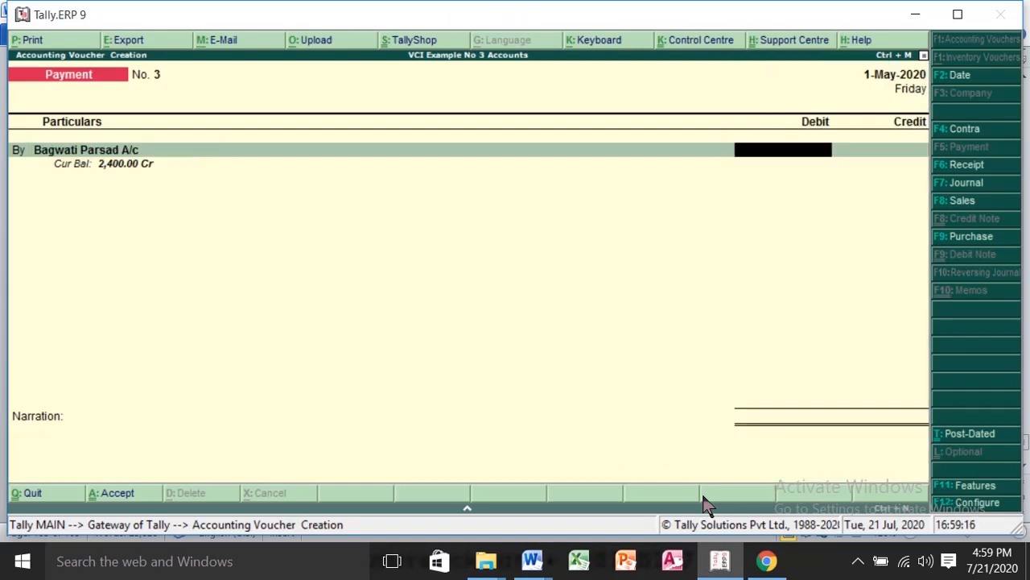
{"action": "type", "text": "2000"}
{"action": "key", "text": "Return"}
{"action": "key", "text": "Return"}
{"action": "key", "text": "Return"}
{"action": "key", "text": "Return"}
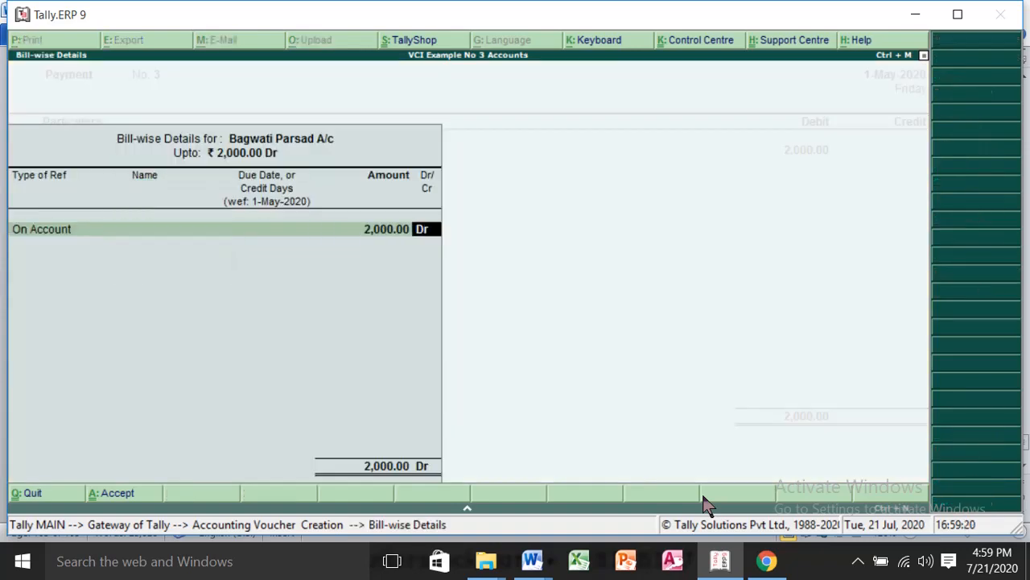
- Credit Cash with 2000 and save the supplier's Payment voucher without a narration
{"action": "type", "text": "C"}
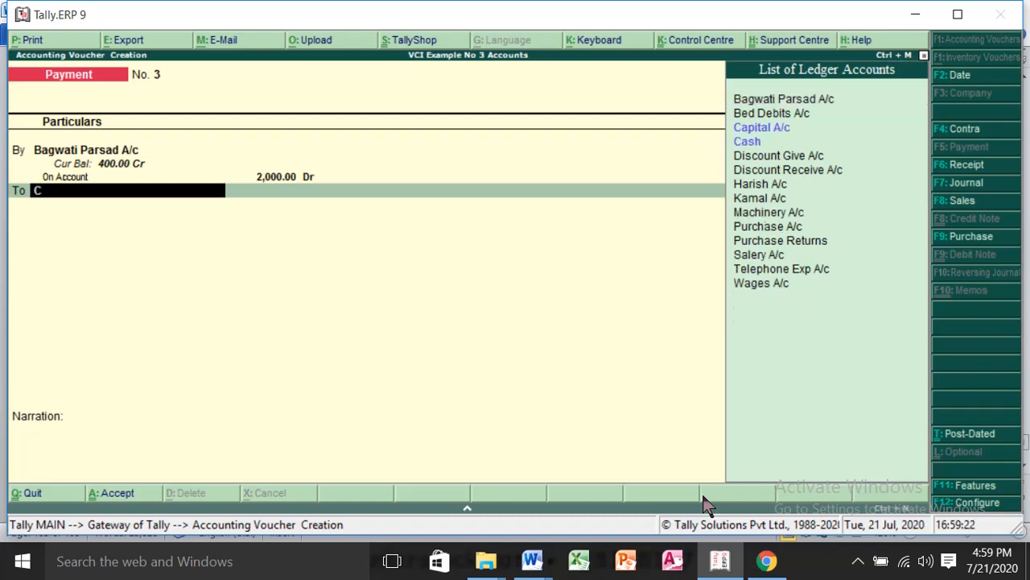
{"action": "key", "text": "Down"}
{"action": "key", "text": "Return"}
{"action": "key", "text": "Return"}
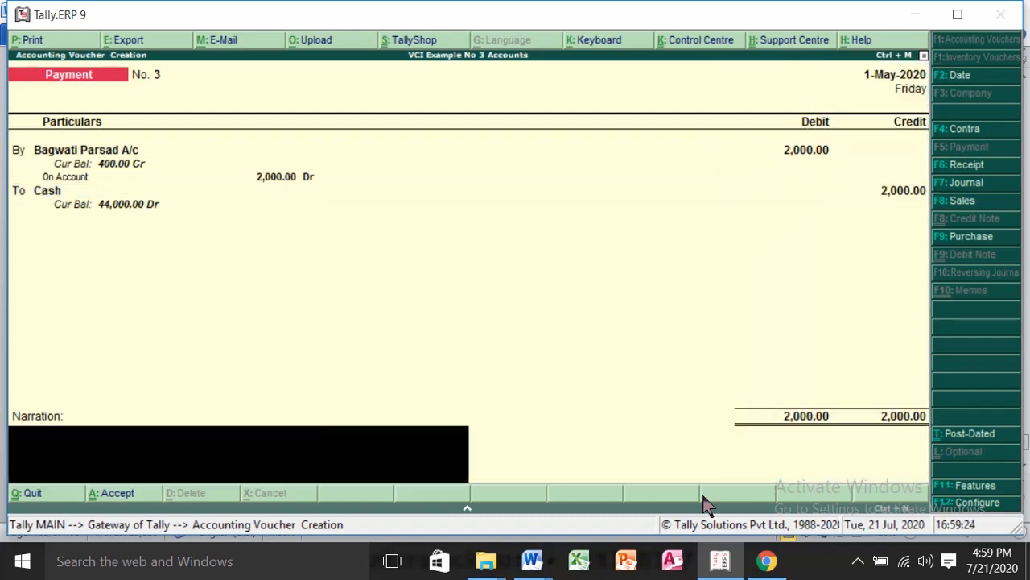
{"action": "key", "text": "Return"}
{"action": "key", "text": "Return"}
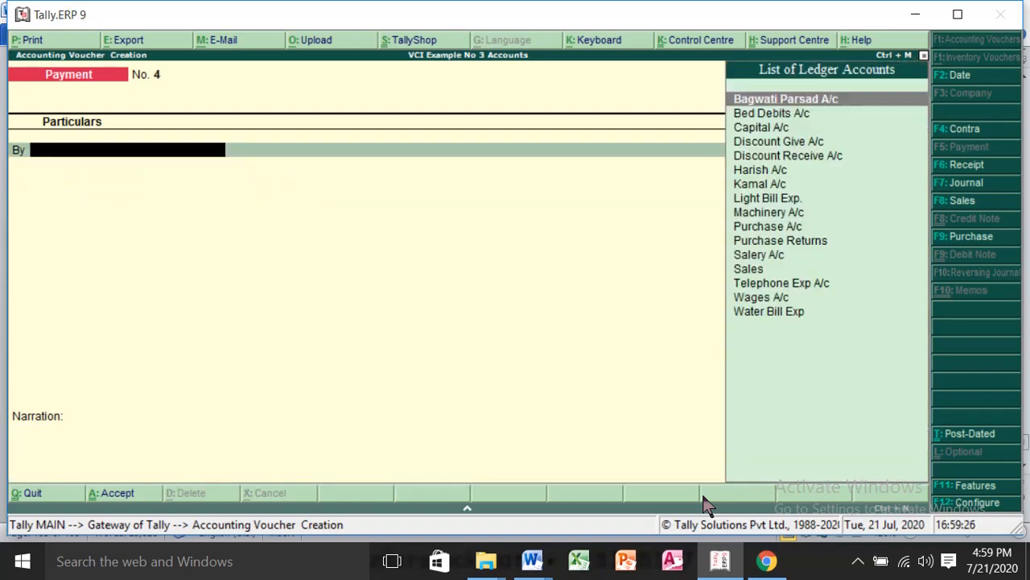
- Open a Journal voucher and debit the supplier's ledger with 400, allocating the amount as On Account
{"action": "key", "text": "F7"}
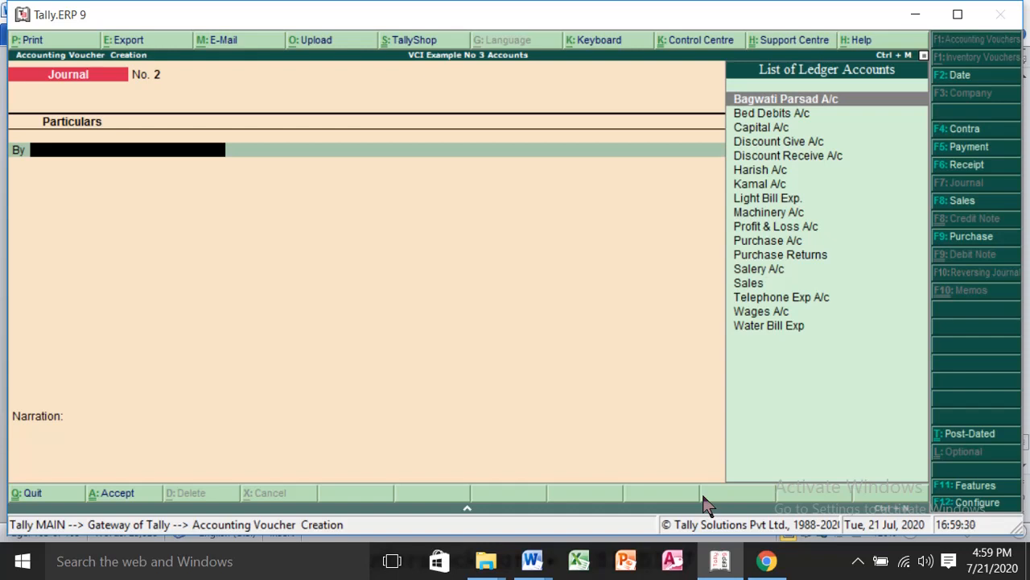
{"action": "type", "text": "Bagwati Parsad A/c"}
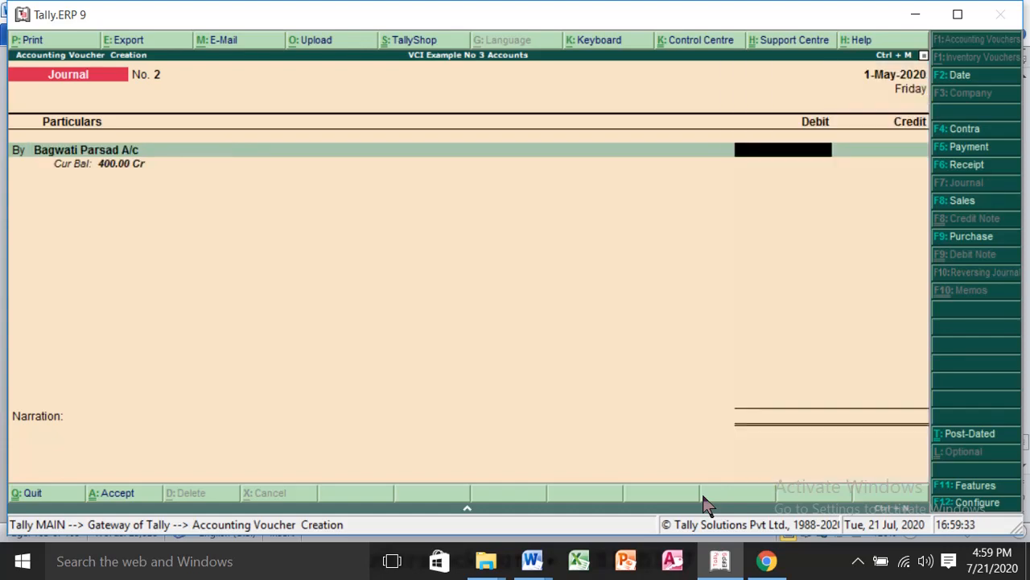
{"action": "key", "text": "Return"}
{"action": "type", "text": "400"}
{"action": "key", "text": "Return"}
{"action": "key", "text": "Return"}
{"action": "key", "text": "Return"}
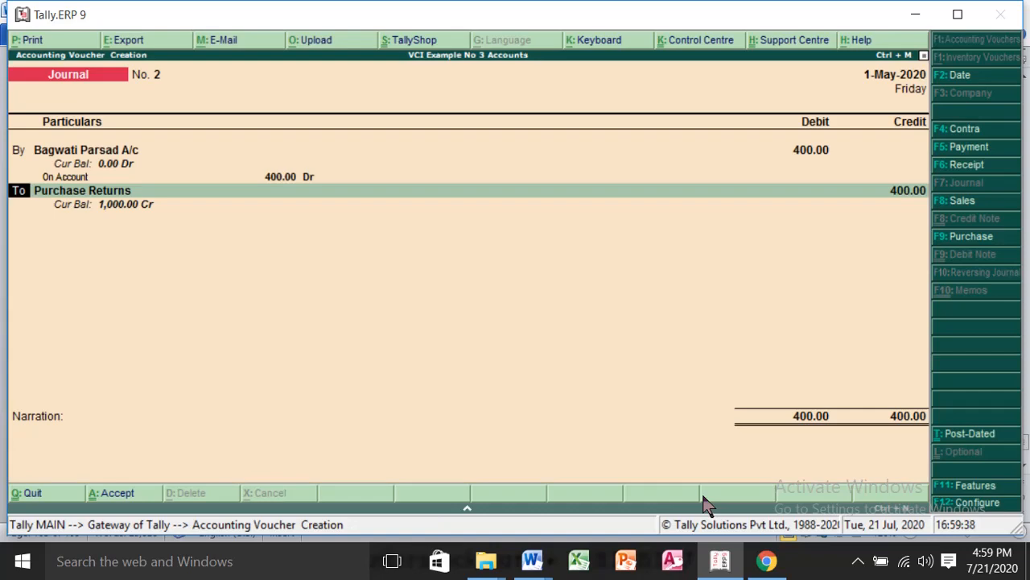
- Replace the Purchase Returns credit ledger with Discount Receive A/c for 400, and save the Journal voucher without a narration
{"action": "key", "text": "Return"}
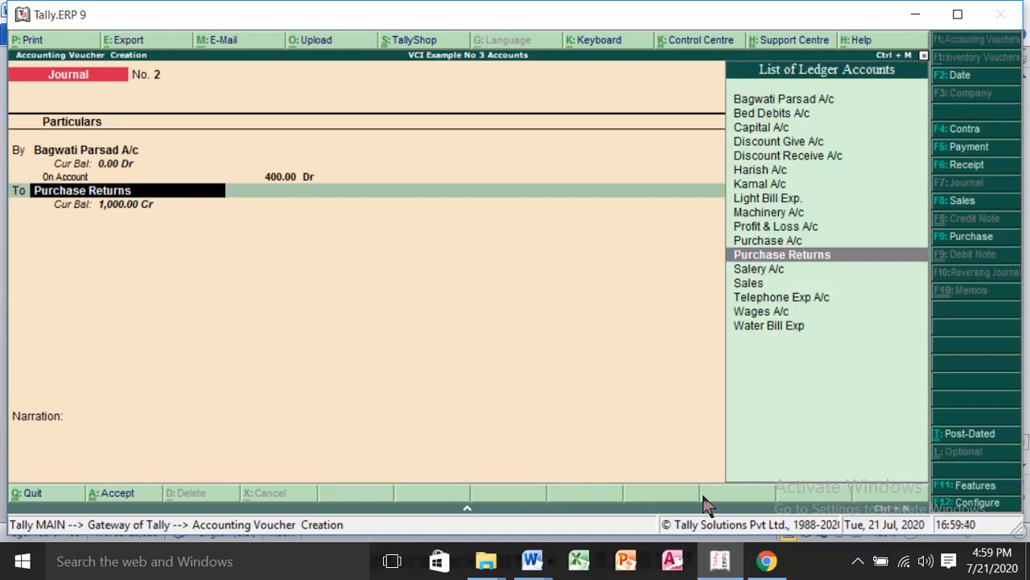
{"action": "type", "text": "D"}
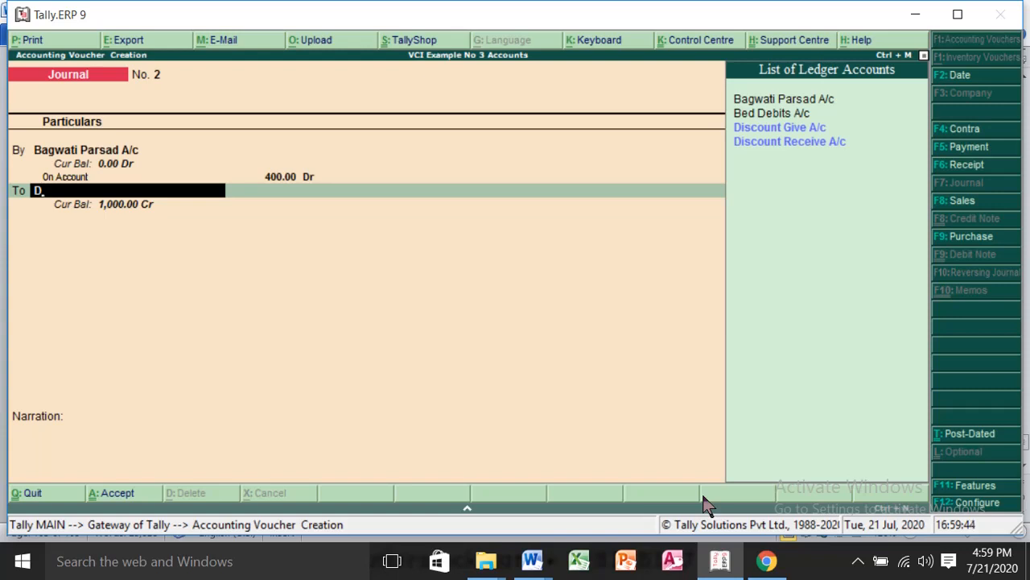
{"action": "key", "text": "Down"}
{"action": "key", "text": "Down"}
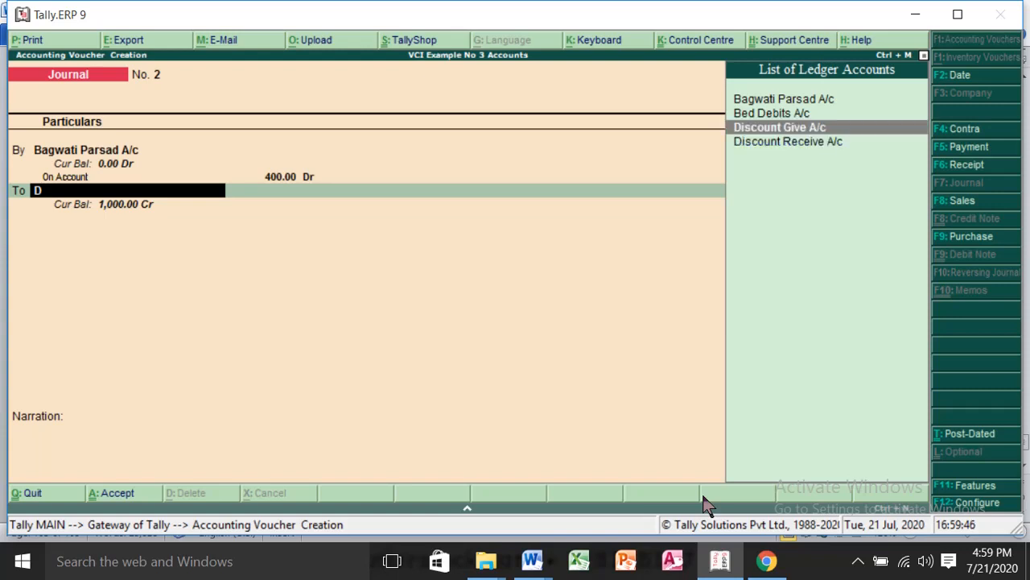
{"action": "key", "text": "Return"}
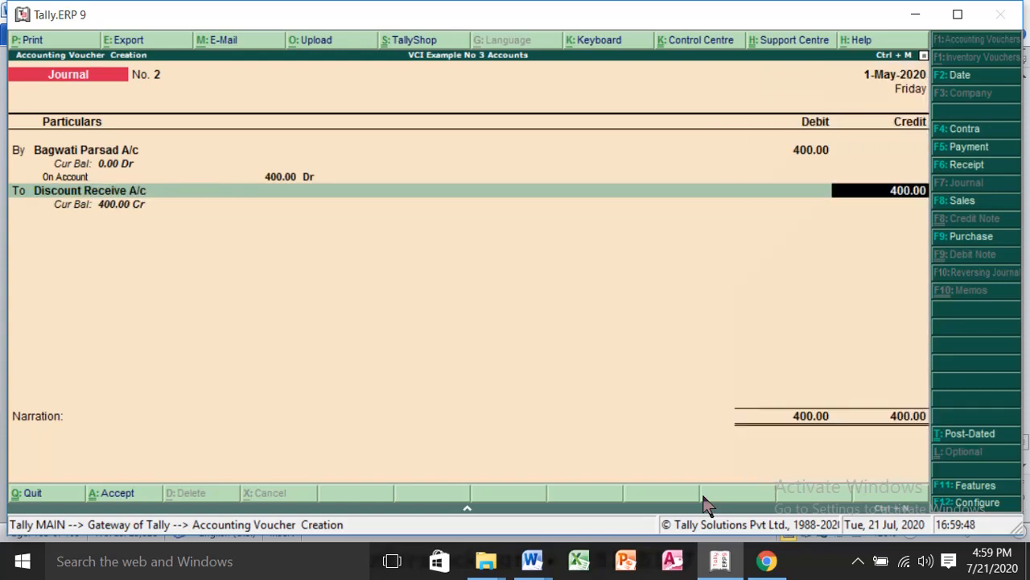
{"action": "key", "text": "Return"}
{"action": "key", "text": "Return"}
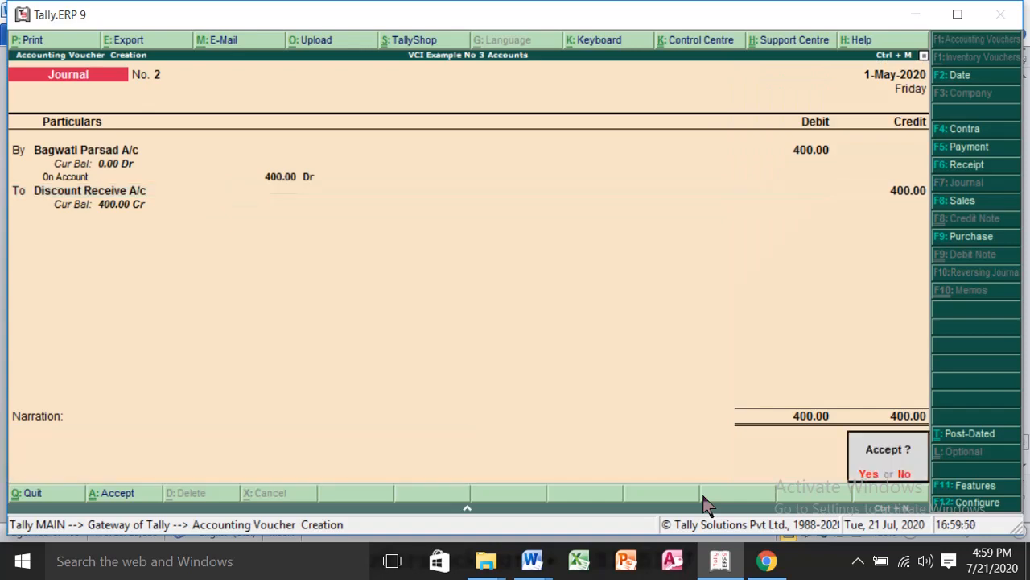
{"action": "key", "text": "Return"}
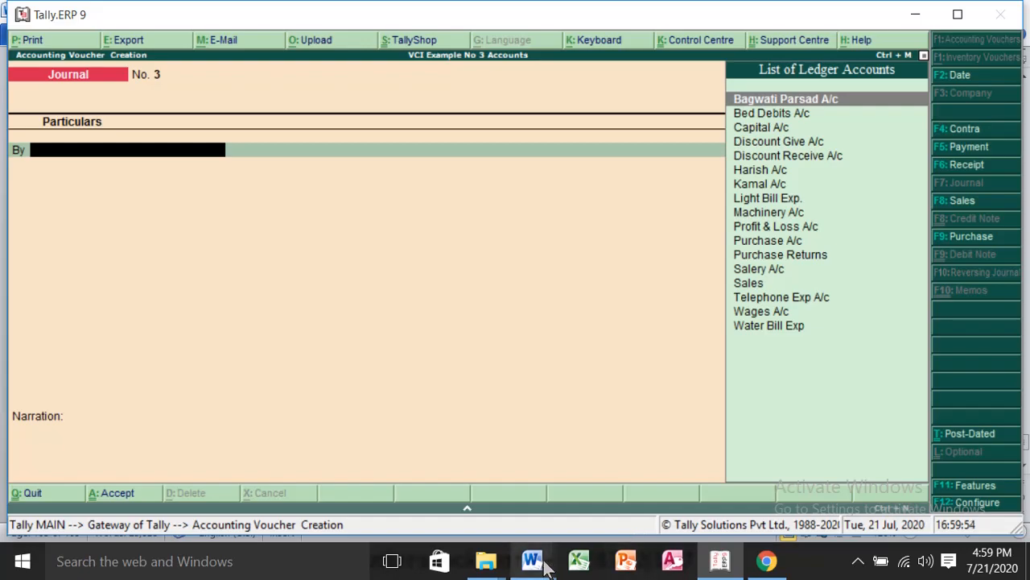
- Check the customer receipt and discount given entries in the Word document, and open a new Receipt voucher in Tally.ERP 9
{"action": "mouse_move", "coordinate": [537, 552]}
{"action": "left_click", "coordinate": [609, 509]}
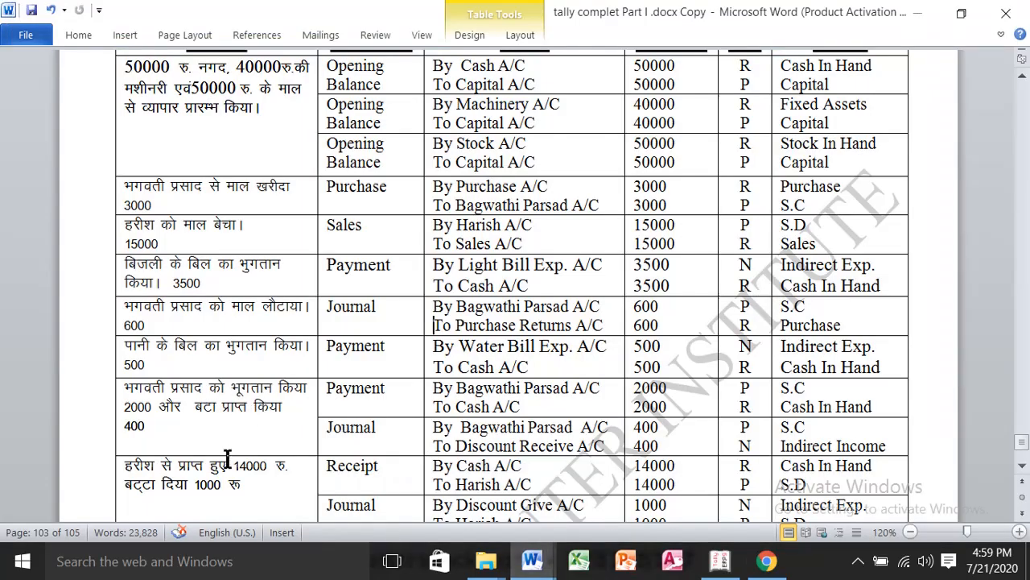
{"action": "scroll", "coordinate": [200, 489], "scroll_direction": "down", "scroll_amount": 1}
{"action": "scroll", "coordinate": [200, 490], "scroll_direction": "down", "scroll_amount": 1}
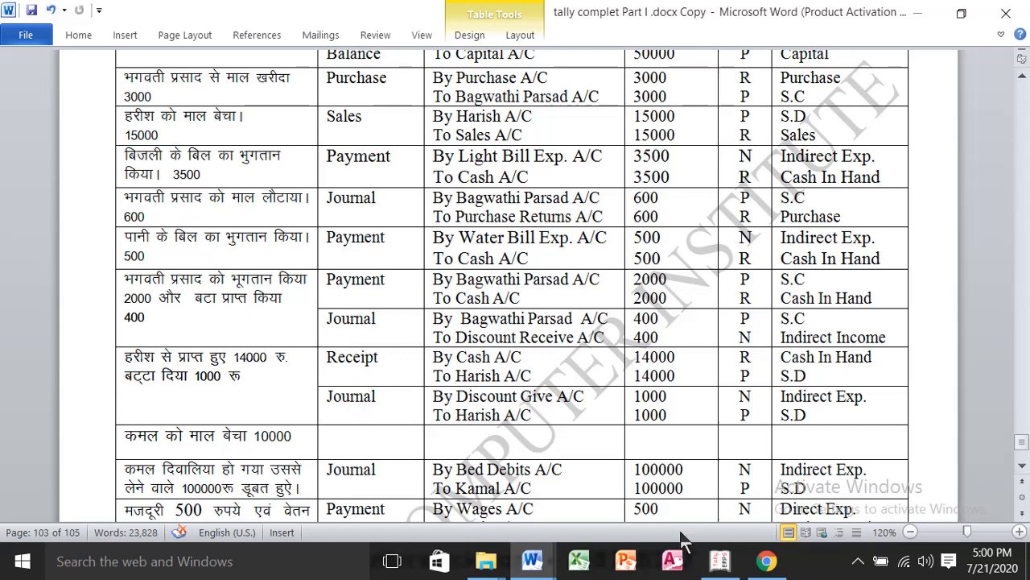
{"action": "left_click", "coordinate": [718, 561]}
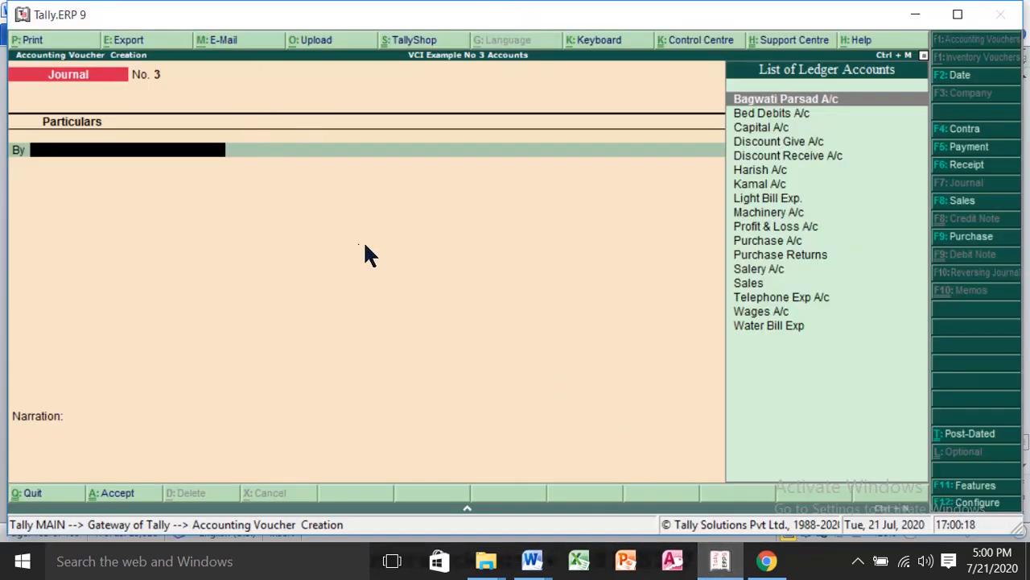
{"action": "key", "text": "F6"}
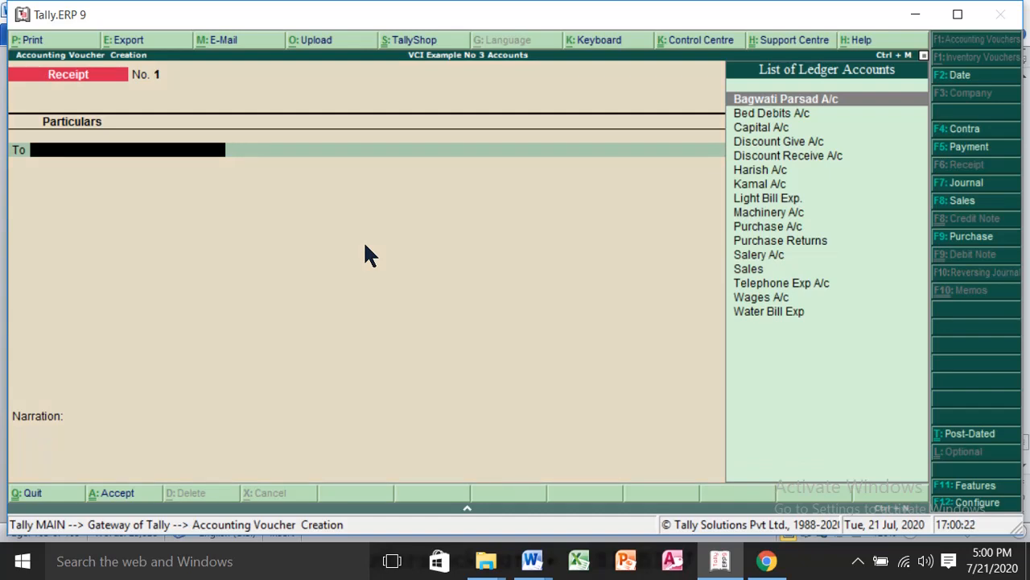
- Credit the customer's ledger with 14000 in the Receipt voucher and allocate the amount as On Account
{"action": "type", "text": "H"}
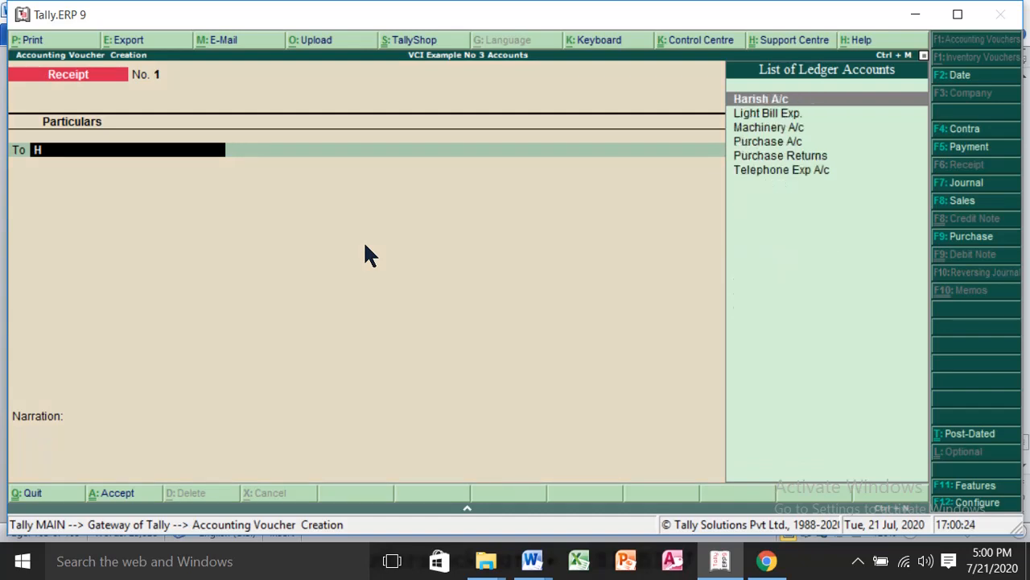
{"action": "key", "text": "Return"}
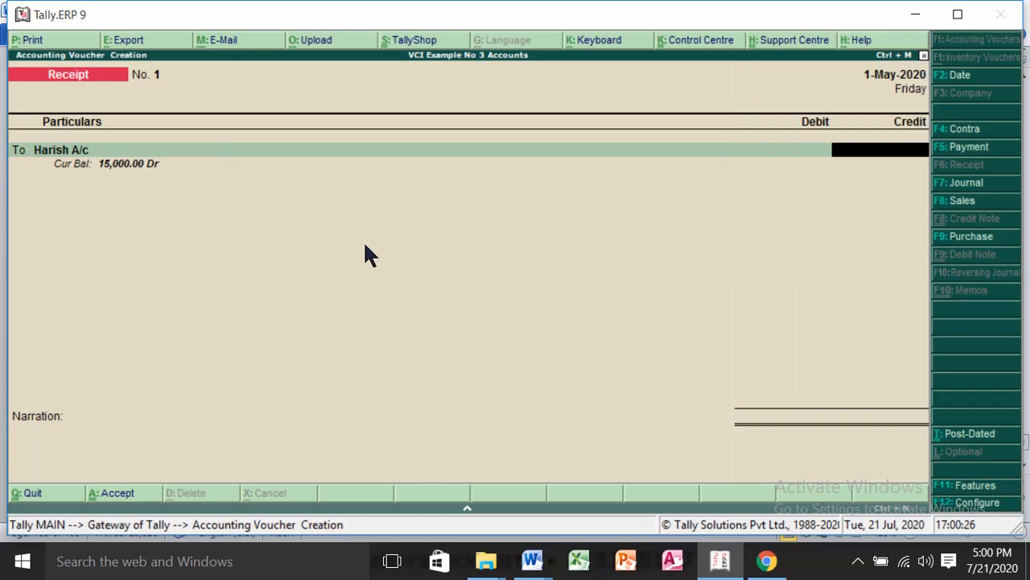
{"action": "type", "text": "14000"}
{"action": "key", "text": "Return"}
{"action": "key", "text": "Return"}
{"action": "key", "text": "Return"}
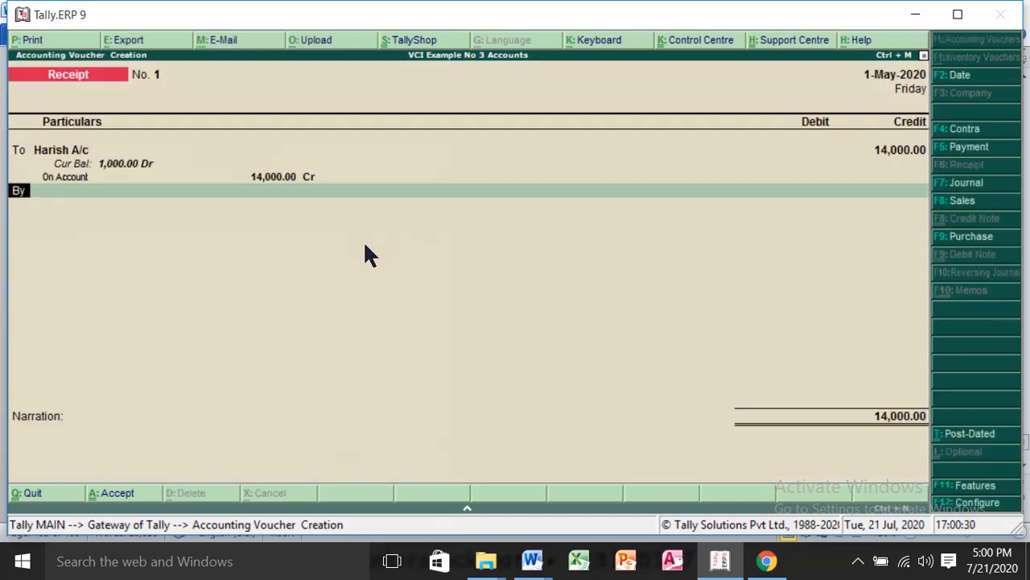
- Debit Cash with 14000 and save the Receipt voucher without a narration
{"action": "type", "text": "C"}
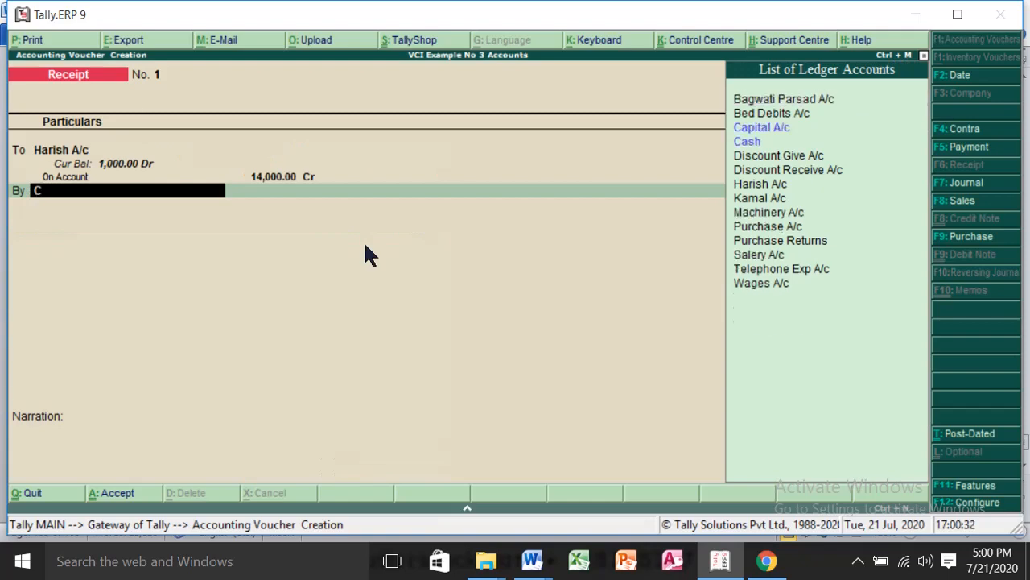
{"action": "key", "text": "Down"}
{"action": "key", "text": "Return"}
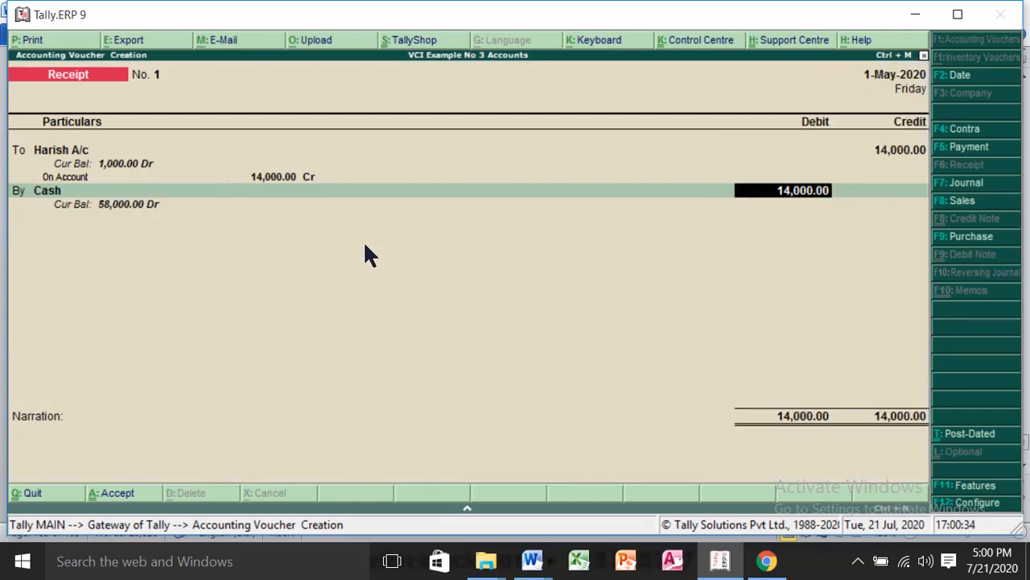
{"action": "key", "text": "Return"}
{"action": "key", "text": "Return"}
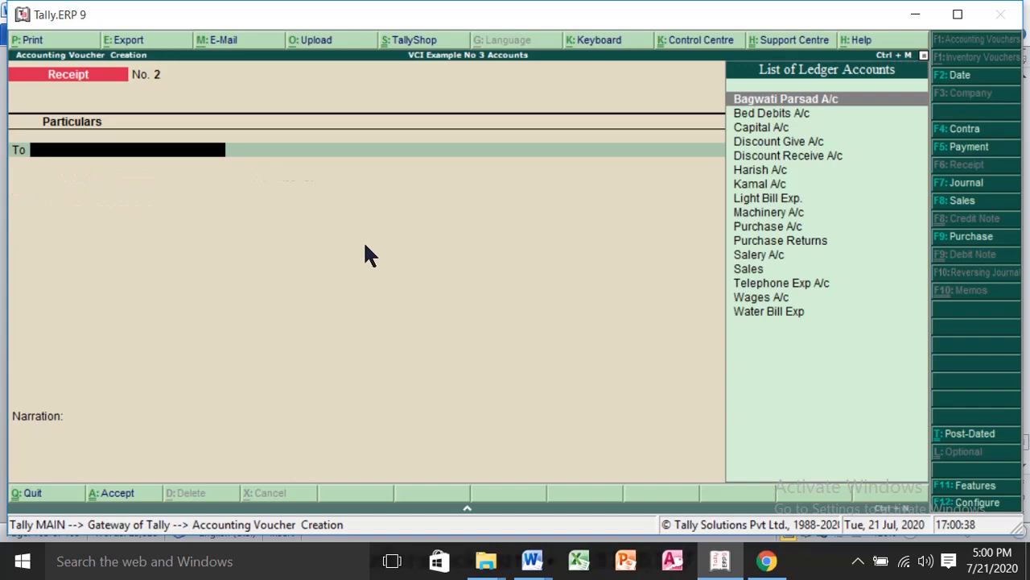
- Open a new Journal voucher and debit Discount Give A/c with 1000
{"action": "key", "text": "F7"}
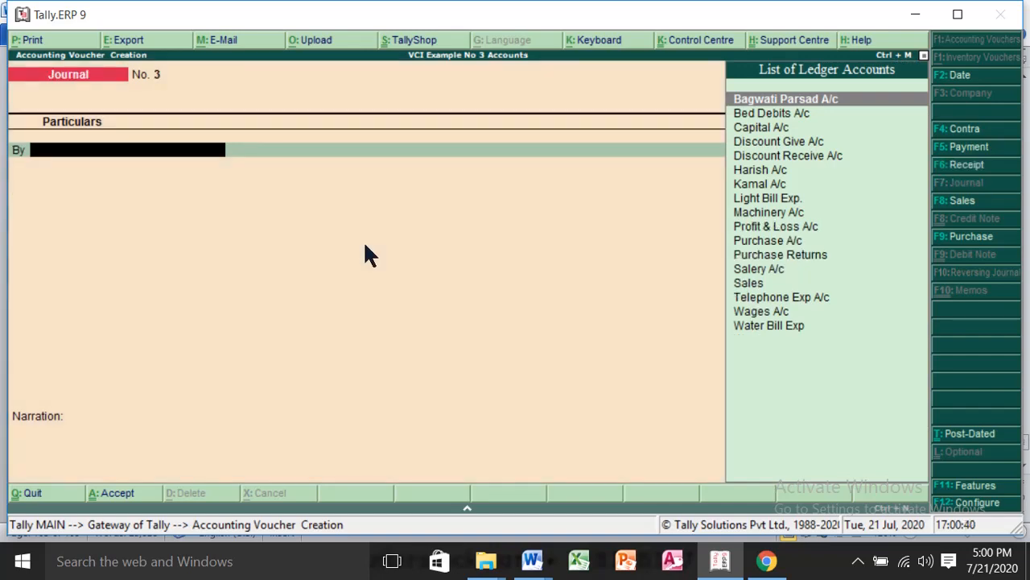
{"action": "type", "text": "Discount Give A/c"}
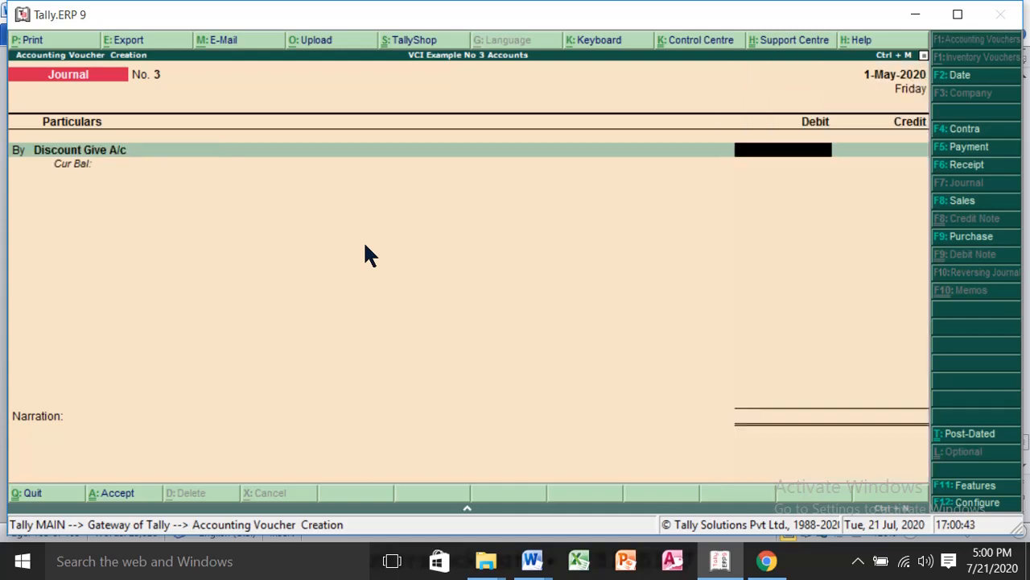
{"action": "key", "text": "Return"}
{"action": "type", "text": "1,000"}
{"action": "key", "text": "Return"}
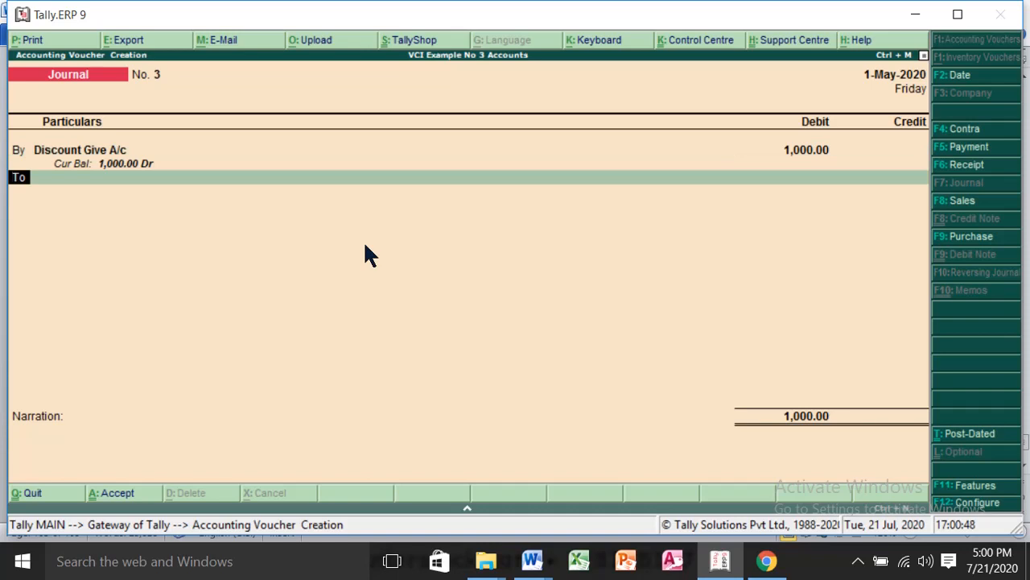
- Credit the discounted customer's ledger with 1000 as On Account, and save the Journal voucher without a narration
{"action": "key", "text": "Return"}
{"action": "type", "text": "H"}
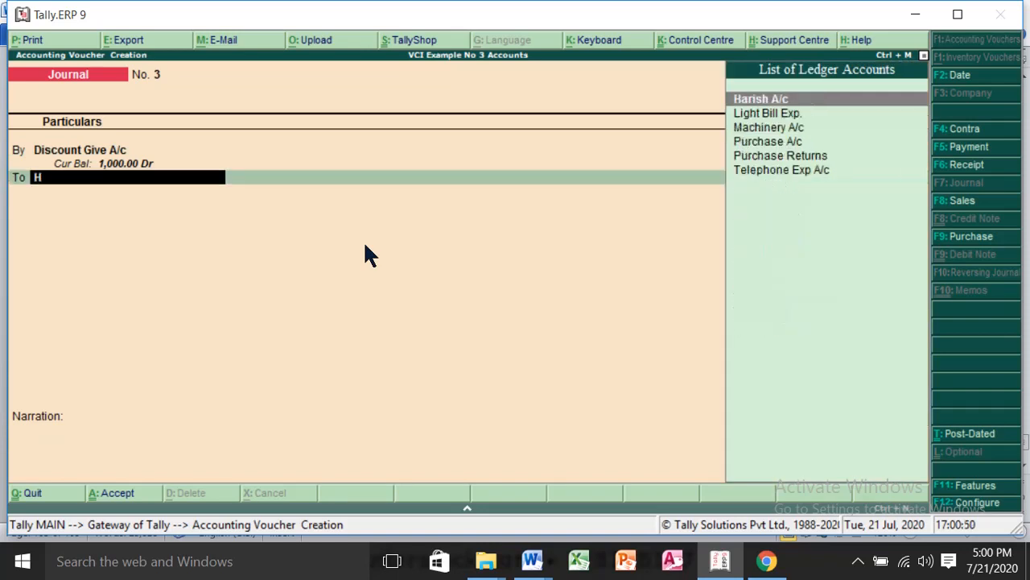
{"action": "key", "text": "Return"}
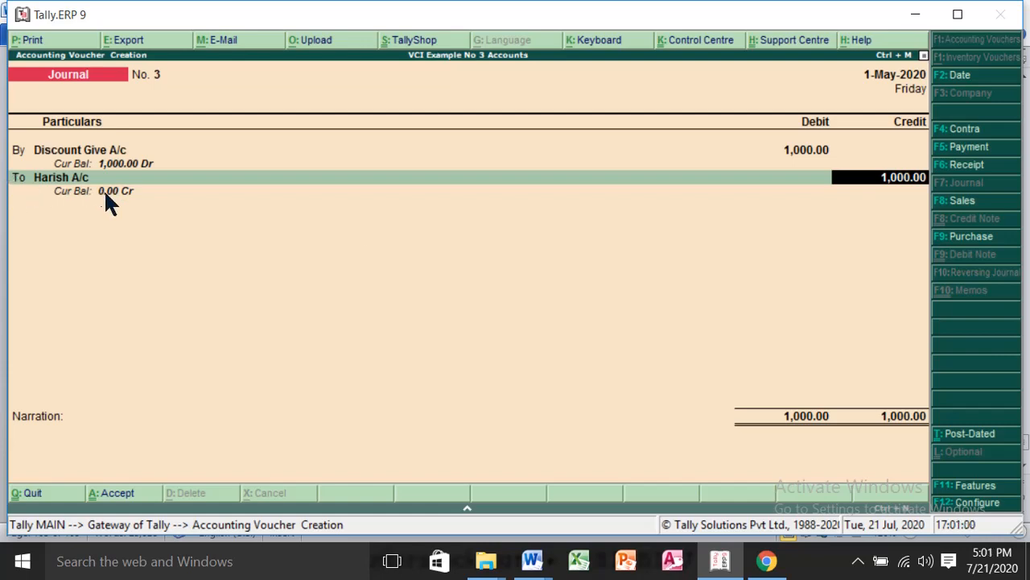
{"action": "key", "text": "Return"}
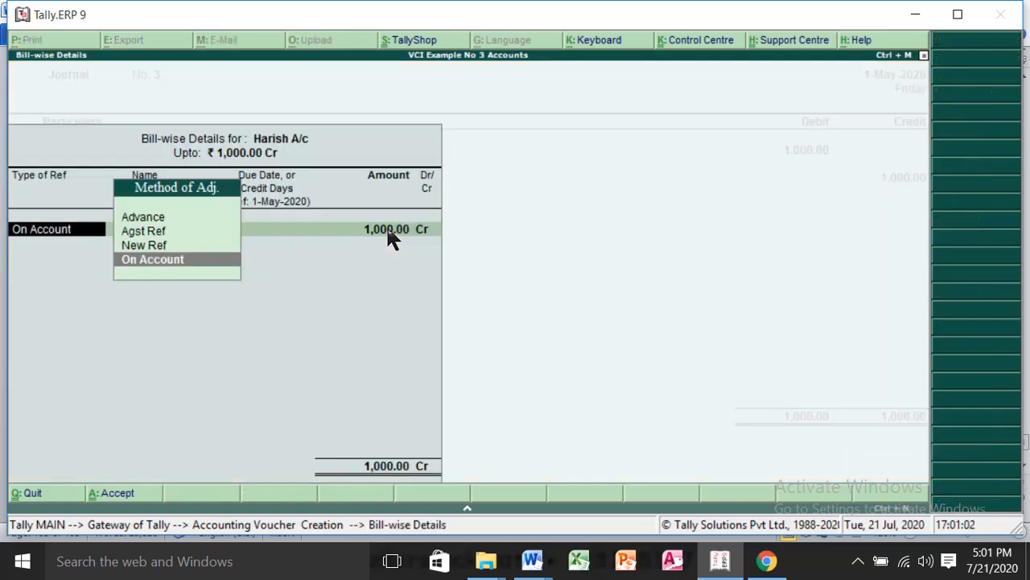
{"action": "key", "text": "Return"}
{"action": "key", "text": "Return"}
{"action": "key", "text": "Return"}
{"action": "key", "text": "Return"}
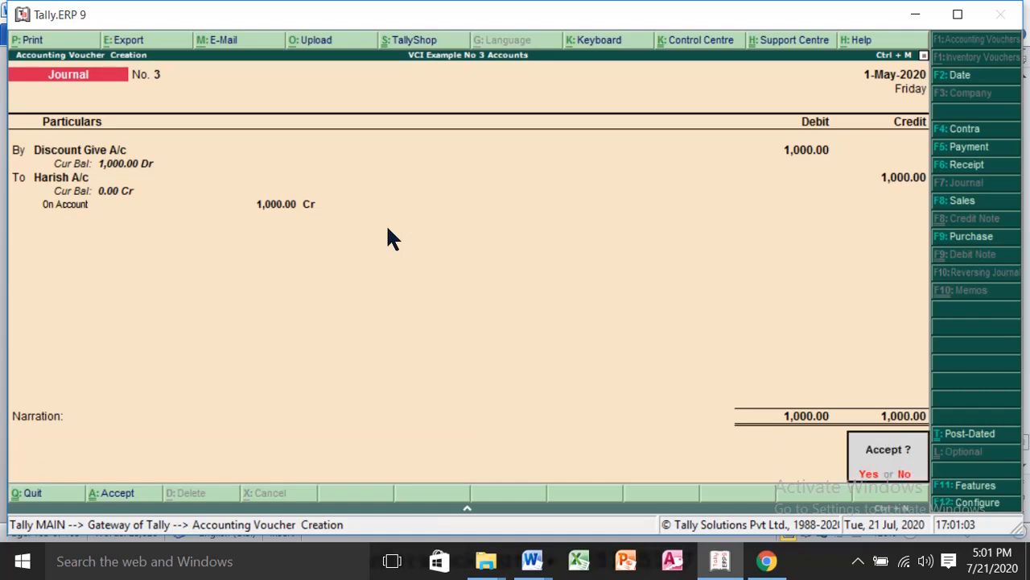
{"action": "key", "text": "Return"}
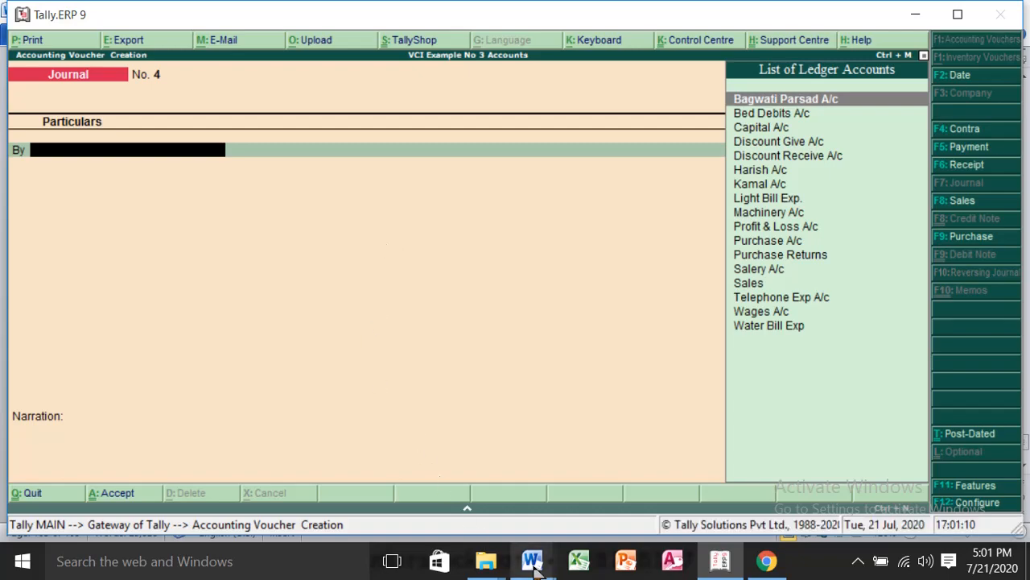
- Check the next sale entry in the Word document, and open a new Sales voucher in voucher mode in Tally.ERP 9 without a reference number
{"action": "mouse_move", "coordinate": [531, 561]}
{"action": "left_click", "coordinate": [612, 495]}
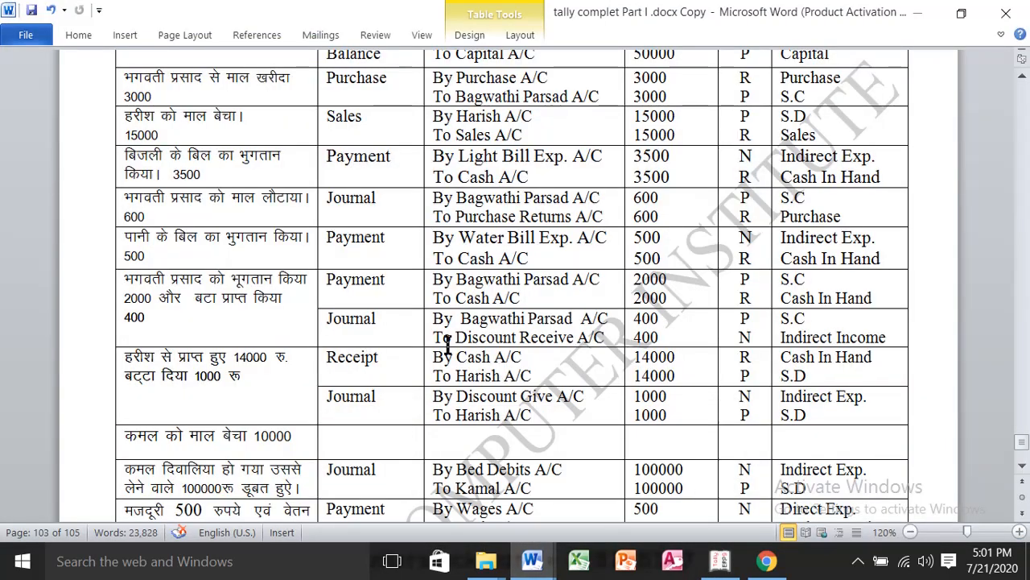
{"action": "scroll", "coordinate": [190, 435], "scroll_direction": "down", "scroll_amount": 1}
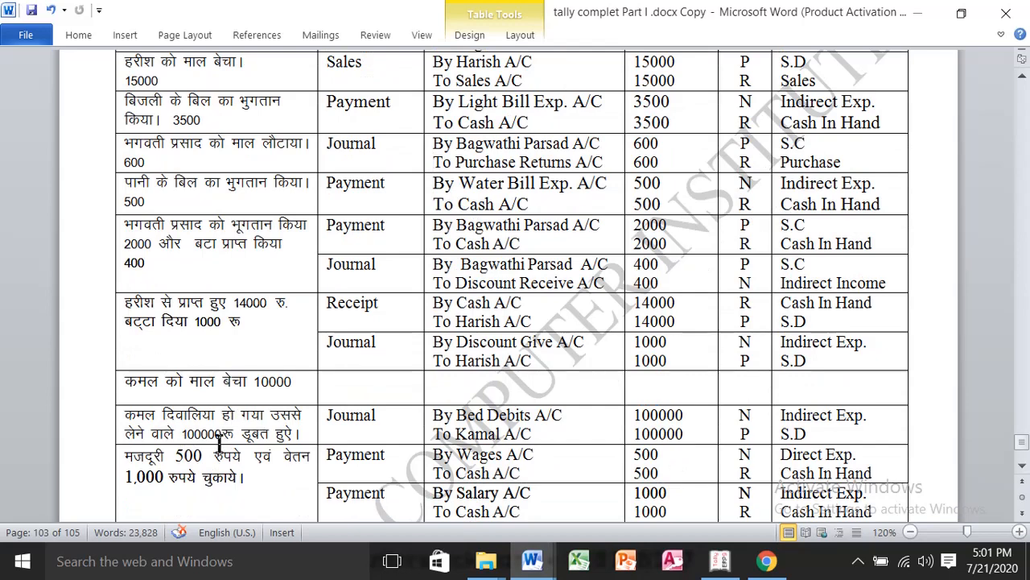
{"action": "left_click", "coordinate": [709, 567]}
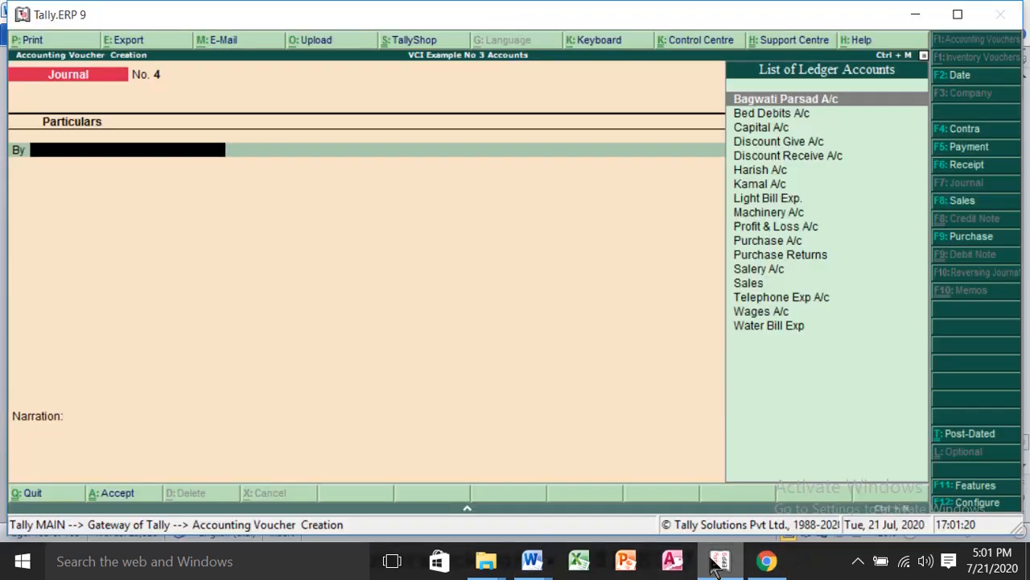
{"action": "key", "text": "F8"}
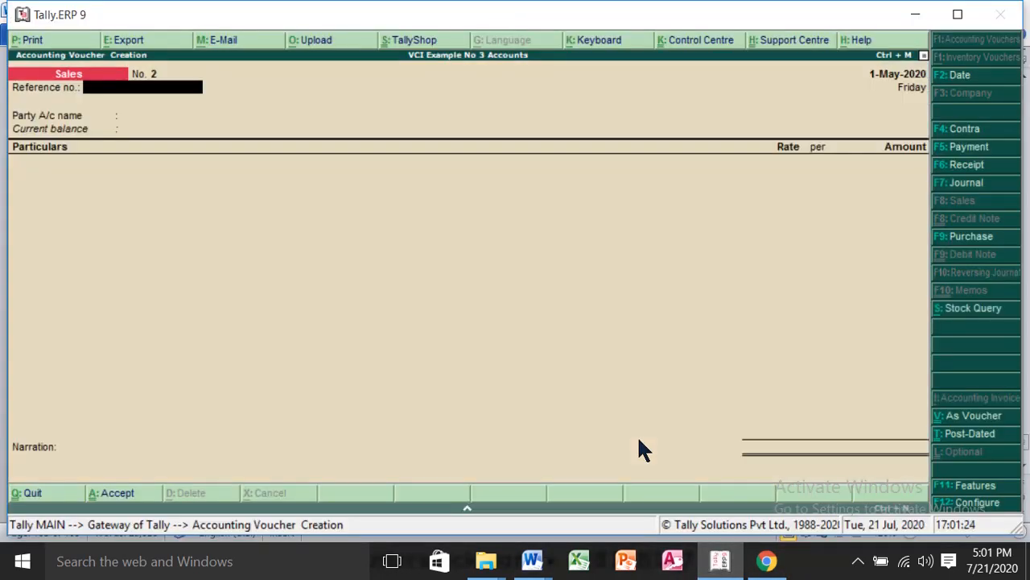
{"action": "key", "text": "ctrl+v"}
{"action": "key", "text": "Return"}
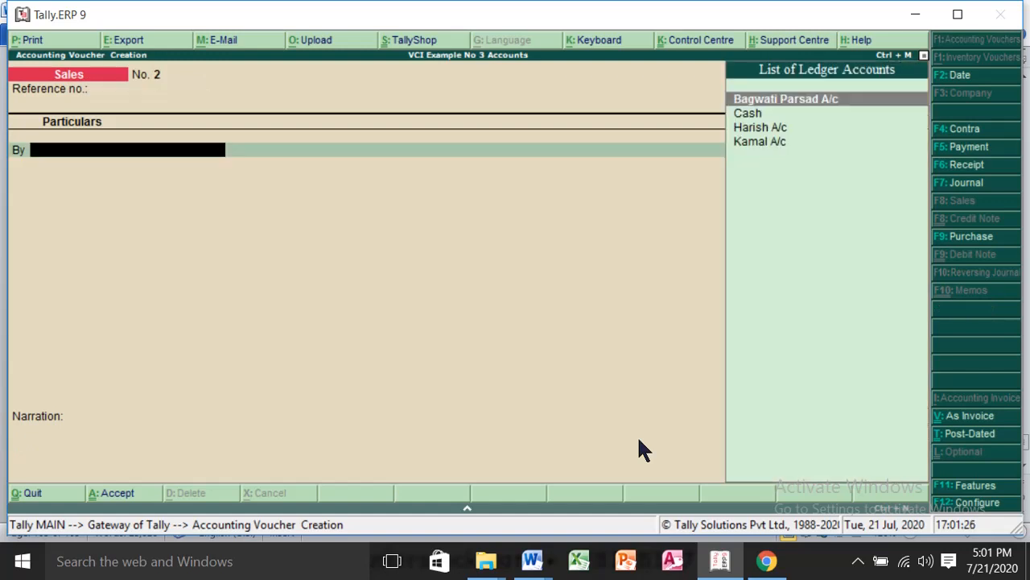
- Debit the buyer's ledger with 100000 in the Sales voucher, keeping the default party details, and allocate the amount as On Account
{"action": "type", "text": "K"}
{"action": "key", "text": "Return"}
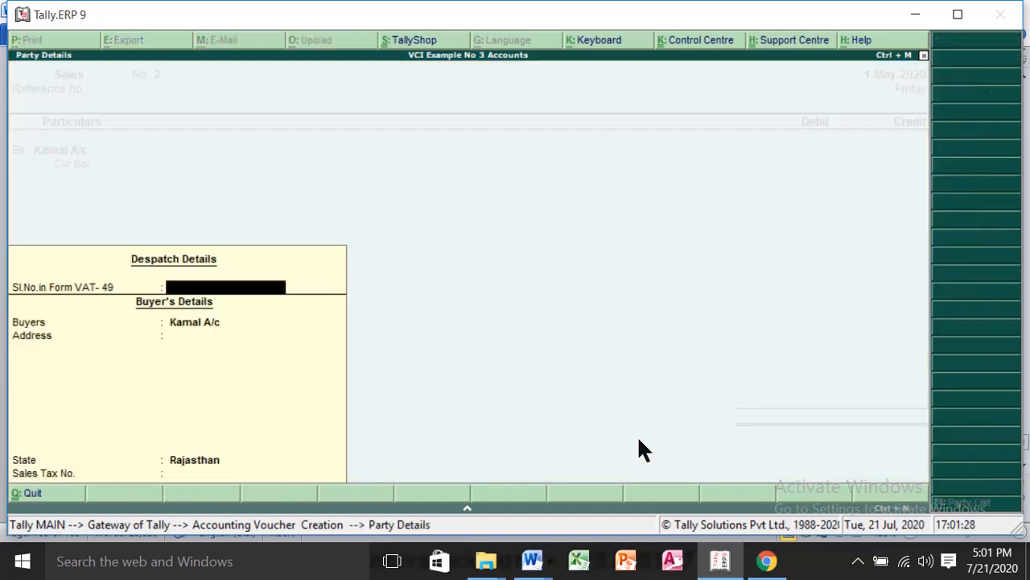
{"action": "key", "text": "ctrl+a"}
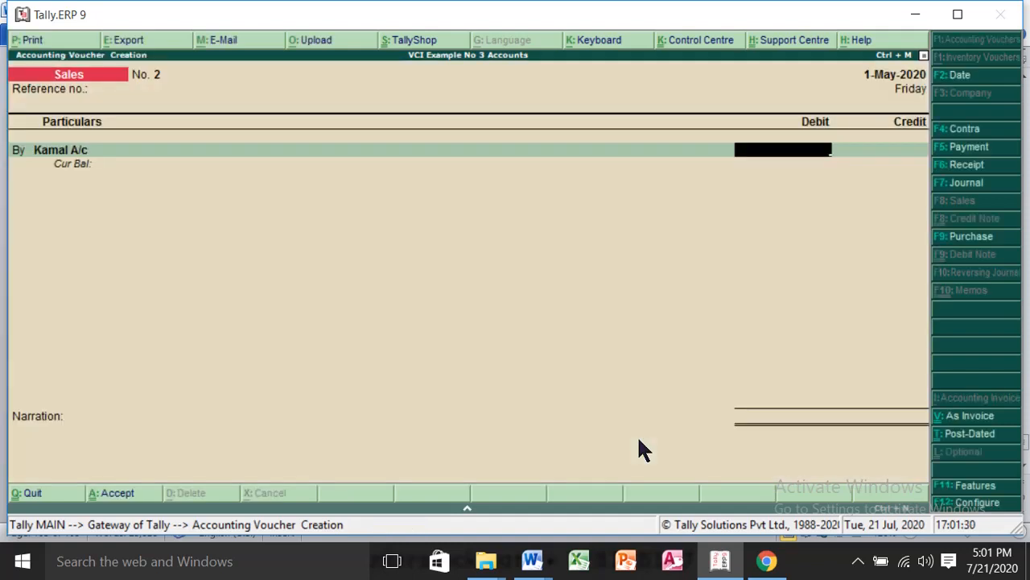
{"action": "type", "text": "100000"}
{"action": "key", "text": "Return"}
{"action": "key", "text": "Down"}
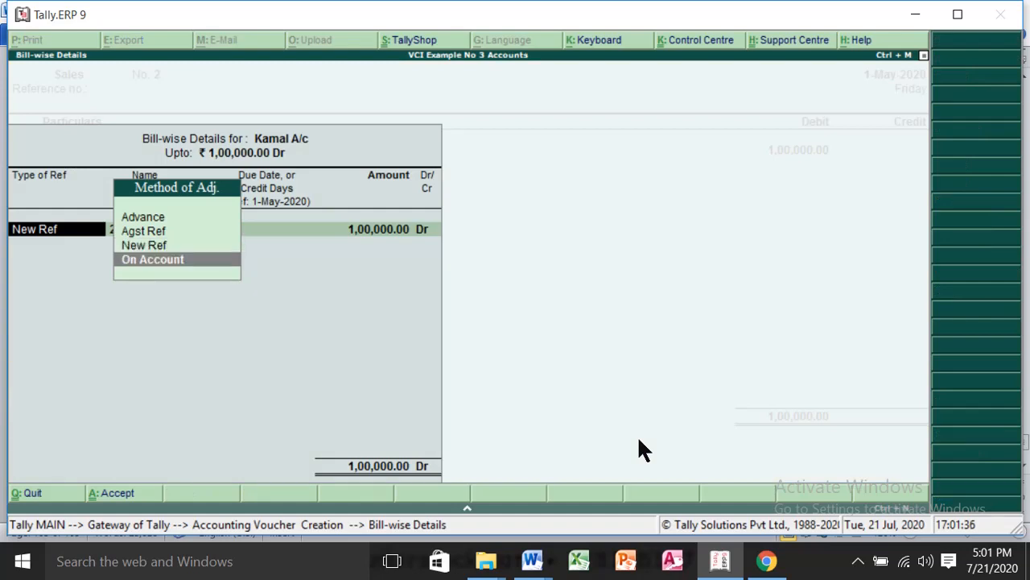
{"action": "key", "text": "Return"}
{"action": "key", "text": "Return"}
- Credit the Sales ledger with 100000 and save the Sales voucher without a narration
{"action": "type", "text": "S"}
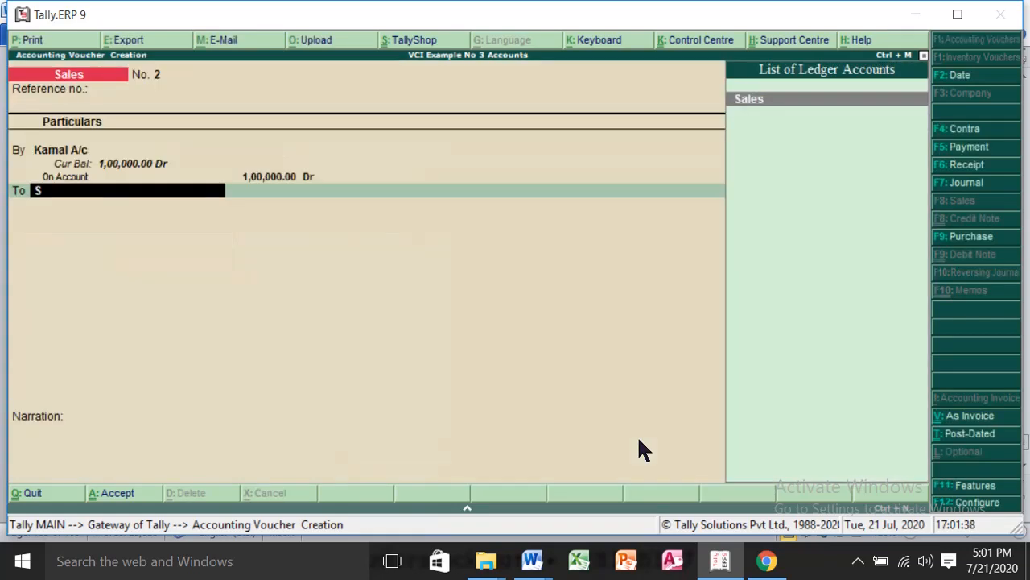
{"action": "key", "text": "Return"}
{"action": "key", "text": "Return"}
{"action": "key", "text": "Return"}
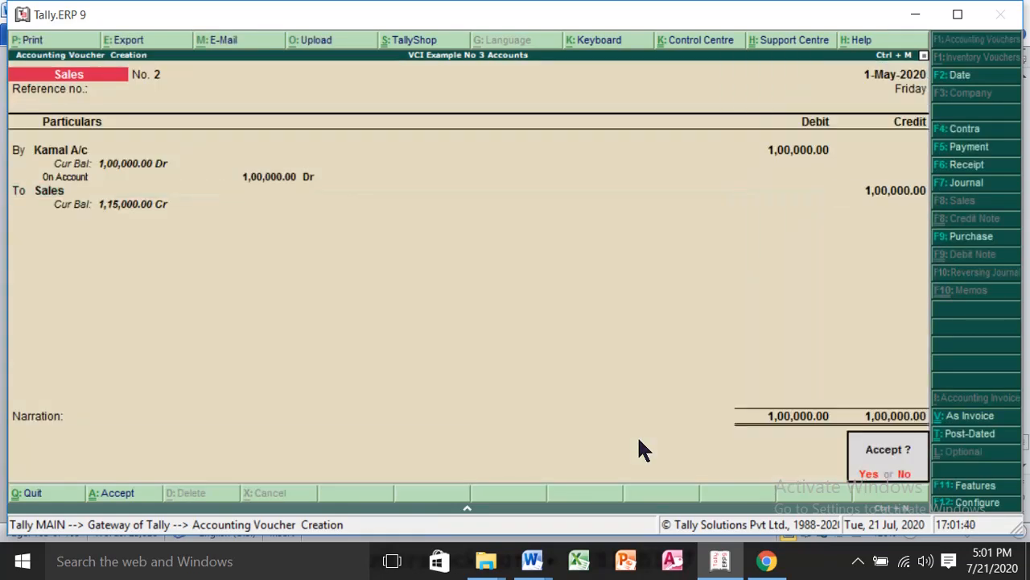
{"action": "key", "text": "Return"}
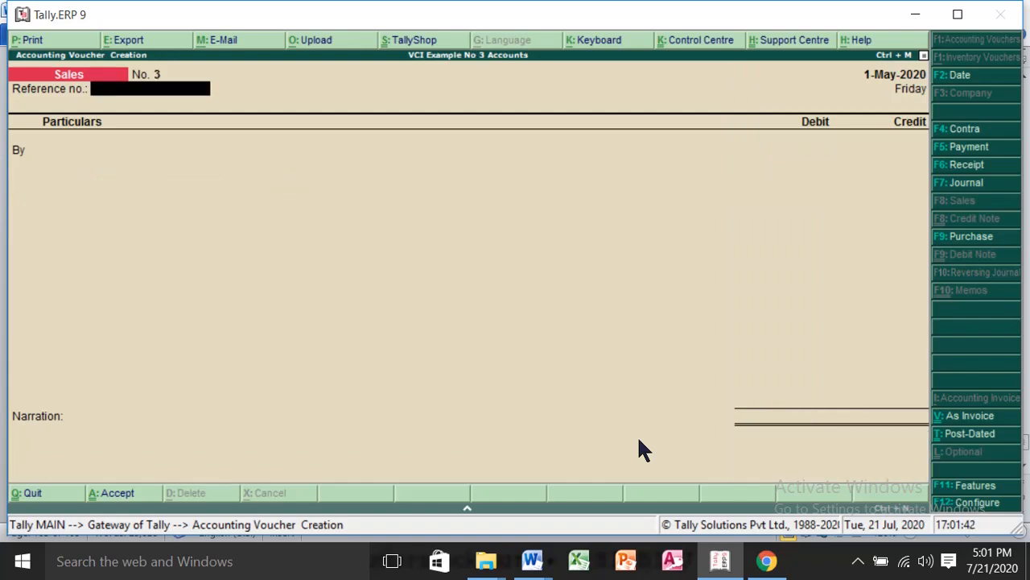
- Open a new Journal voucher, check the bad debts entry in the Word document, and return to Tally.ERP 9
{"action": "key", "text": "F7"}
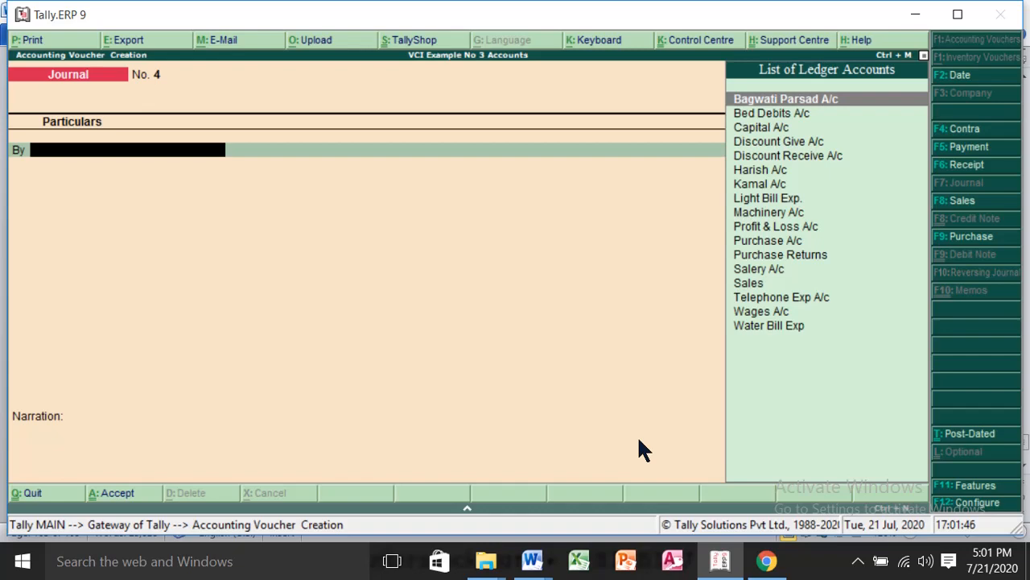
{"action": "left_click", "coordinate": [540, 557]}
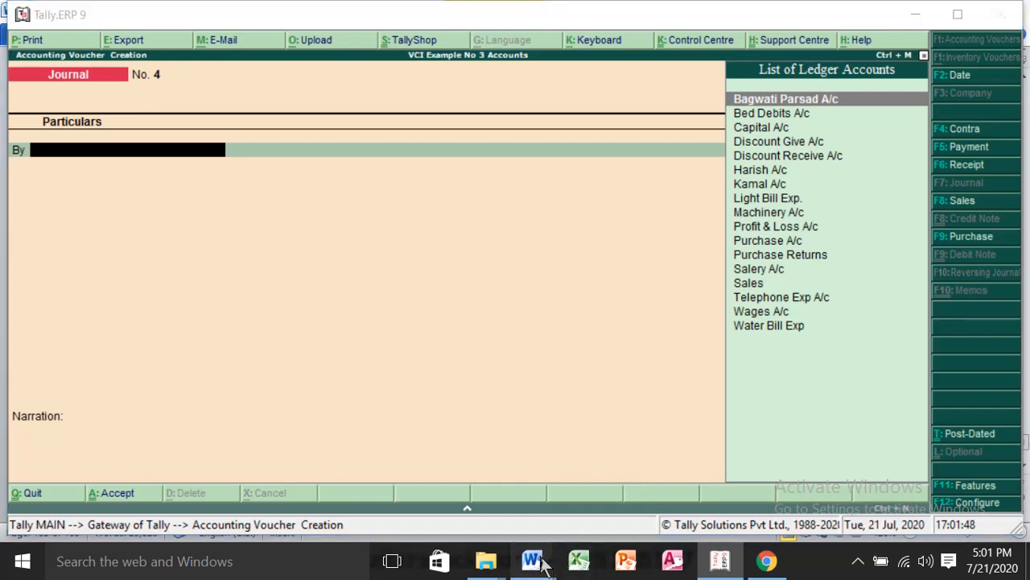
{"action": "left_click", "coordinate": [708, 507]}
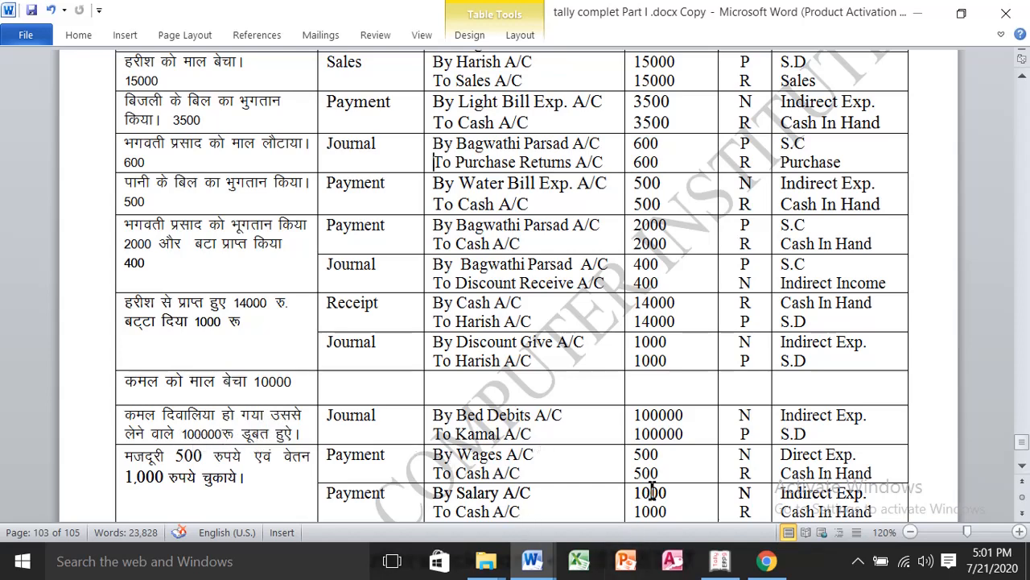
{"action": "left_click", "coordinate": [718, 561]}
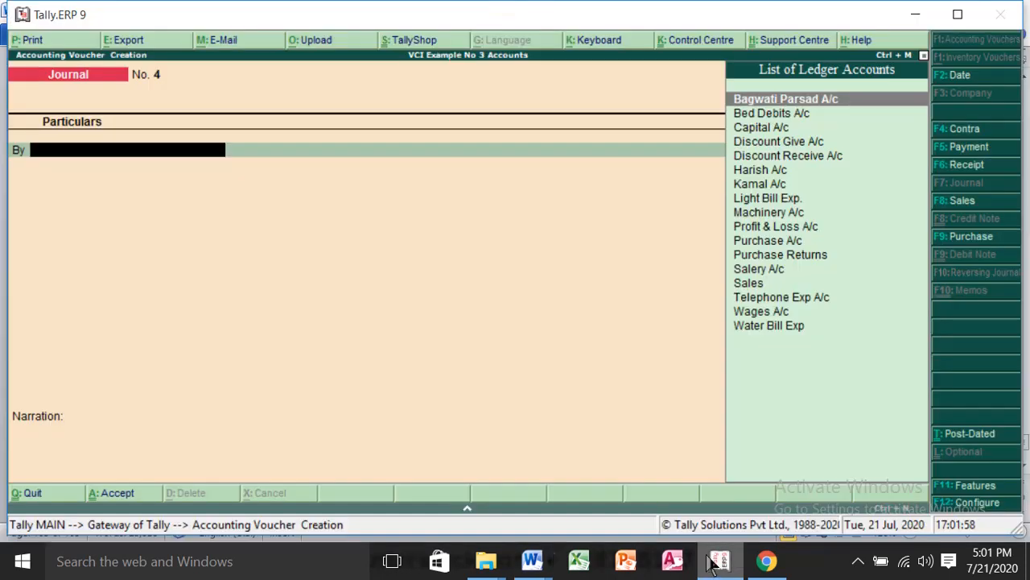
- Debit Bed Debits A/c with 100000 in the Journal voucher
{"action": "type", "text": "B"}
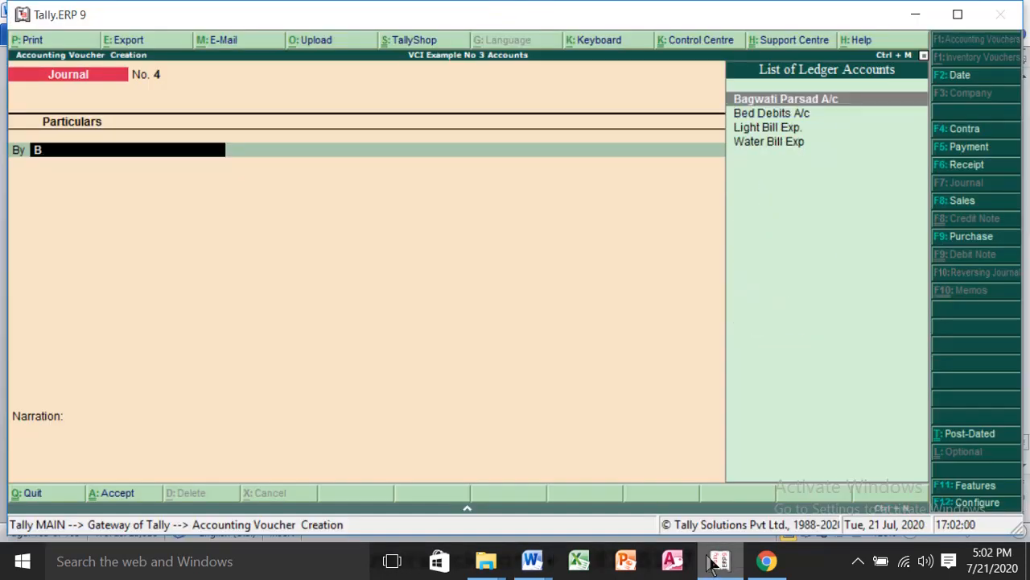
{"action": "key", "text": "Down"}
{"action": "key", "text": "Return"}
{"action": "type", "text": "1"}
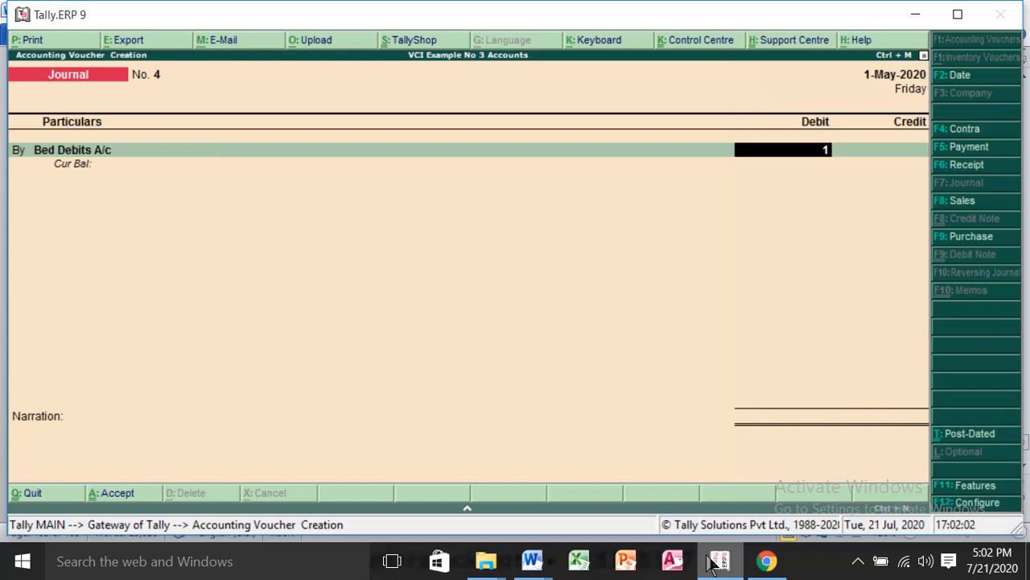
{"action": "type", "text": ",00,00000"}
{"action": "key", "text": "Return"}
- Credit the insolvent customer's ledger with 100000 as On Account, and save the Journal voucher without a narration
{"action": "key", "text": "Return"}
{"action": "type", "text": "K"}
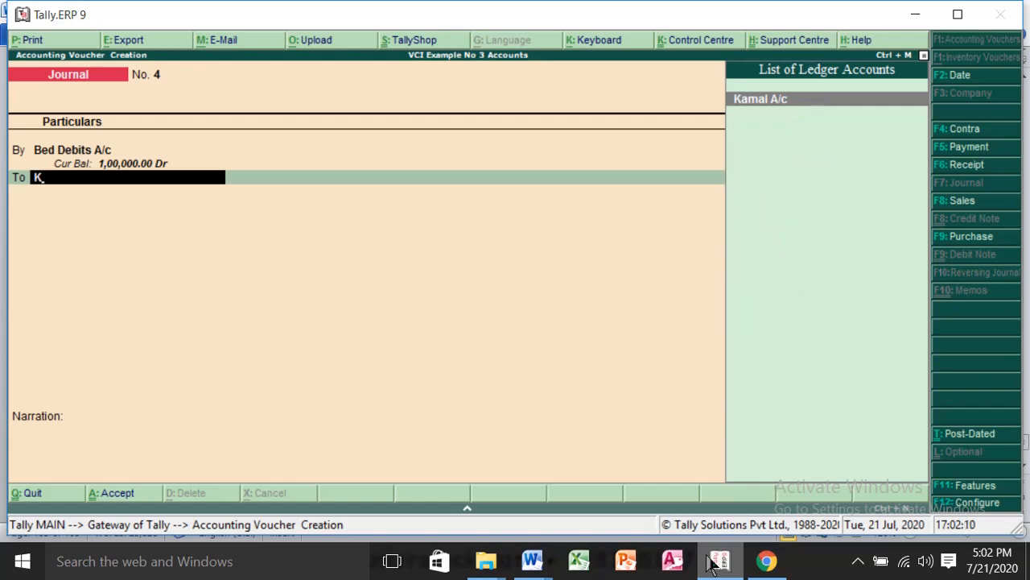
{"action": "key", "text": "Return"}
{"action": "key", "text": "Return"}
{"action": "key", "text": "Return"}
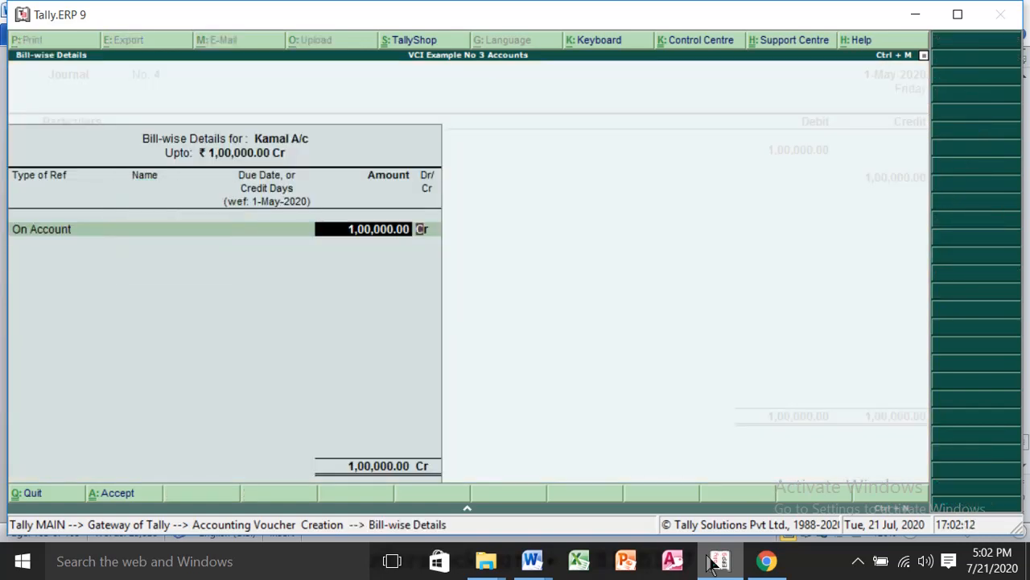
{"action": "key", "text": "Return"}
{"action": "key", "text": "Return"}
{"action": "key", "text": "Return"}
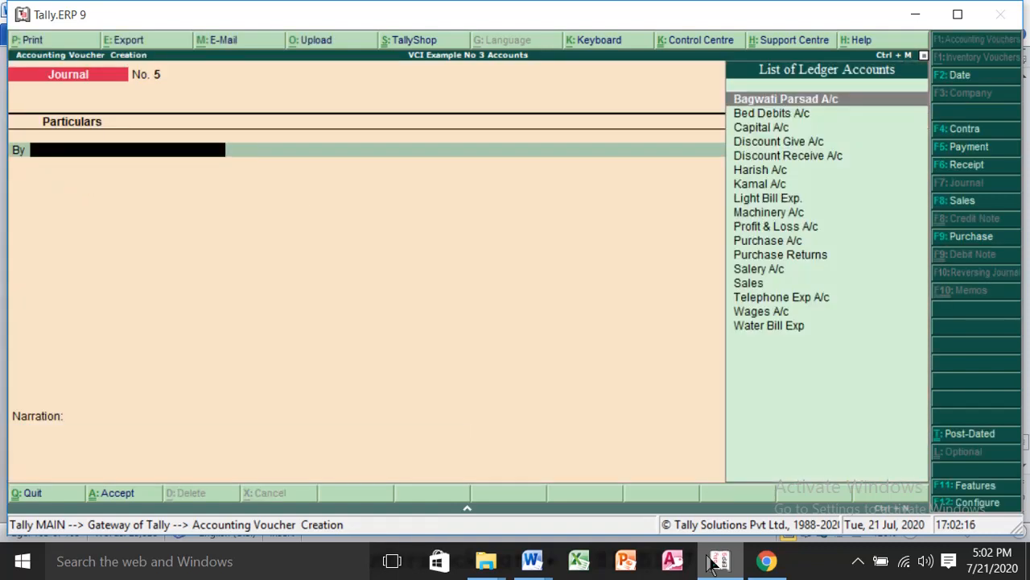
- Check the wages and salary payment entries in the Word document, and open a new Payment voucher in Tally.ERP 9
{"action": "mouse_move", "coordinate": [532, 561]}
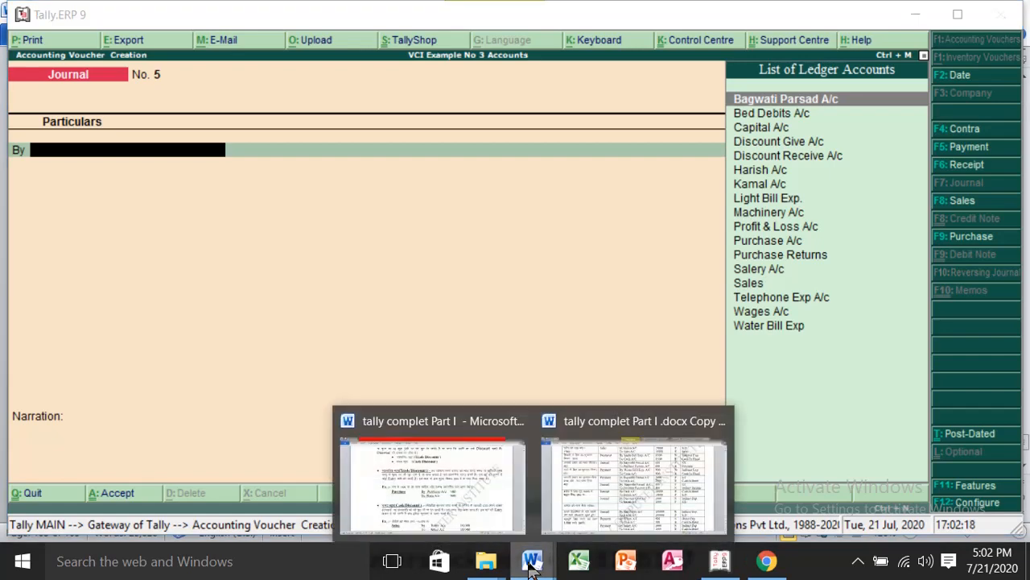
{"action": "left_click", "coordinate": [576, 510]}
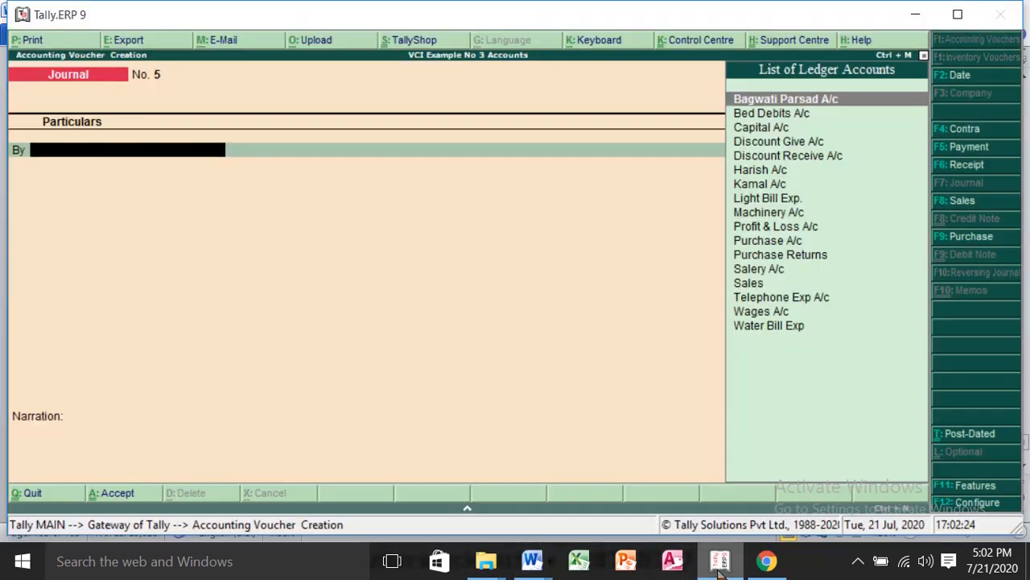
{"action": "left_click", "coordinate": [719, 563]}
{"action": "key", "text": "F5"}
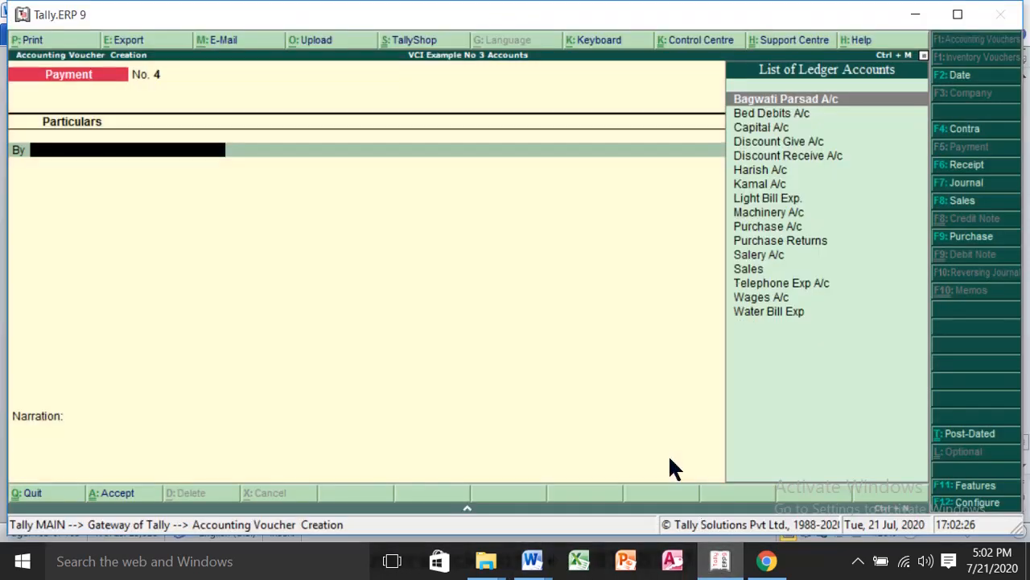
- Debit Wages A/c with 500 in the Payment voucher
{"action": "type", "text": "W"}
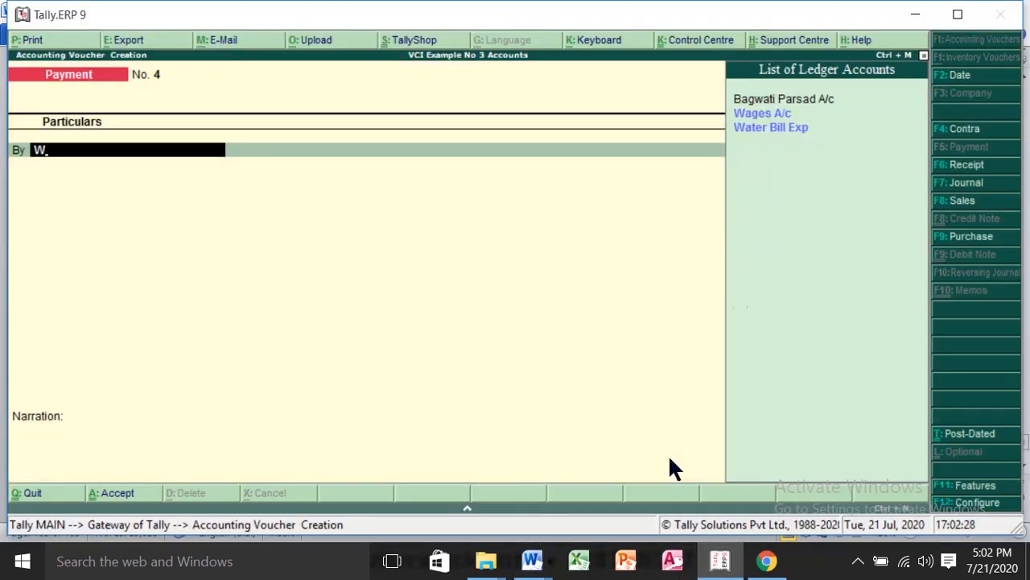
{"action": "key", "text": "Down"}
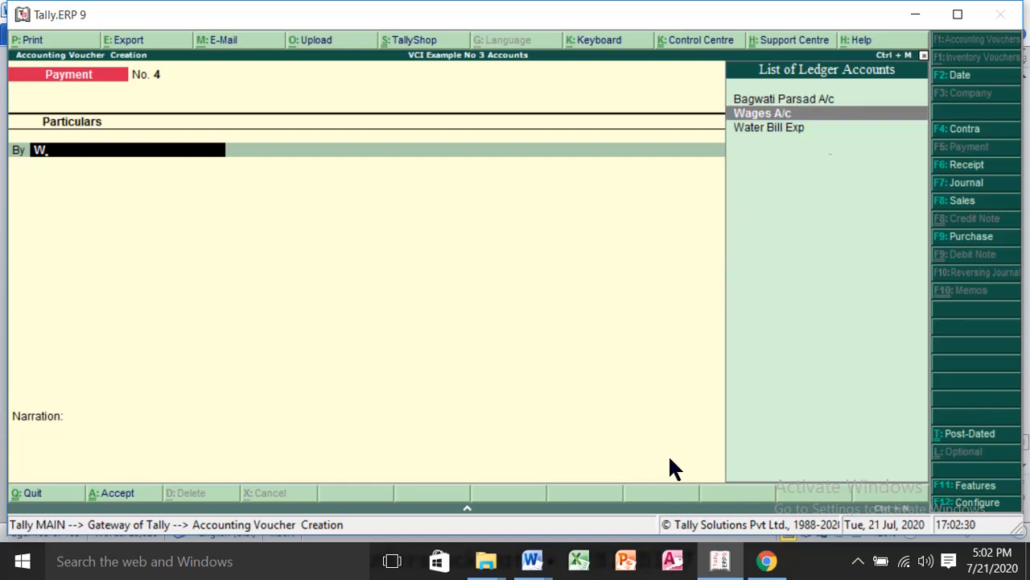
{"action": "key", "text": "Return"}
{"action": "type", "text": "500"}
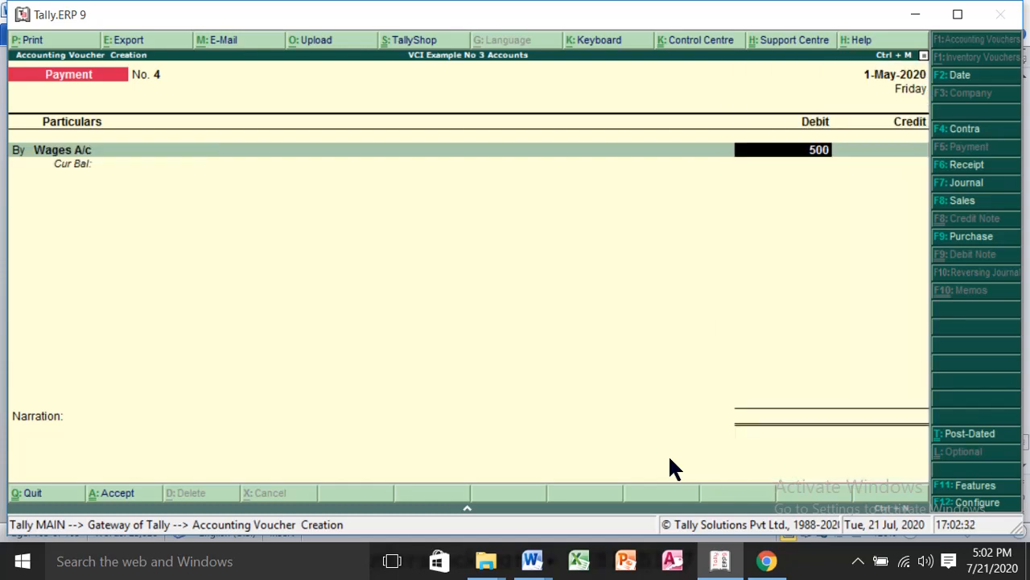
{"action": "key", "text": "Return"}
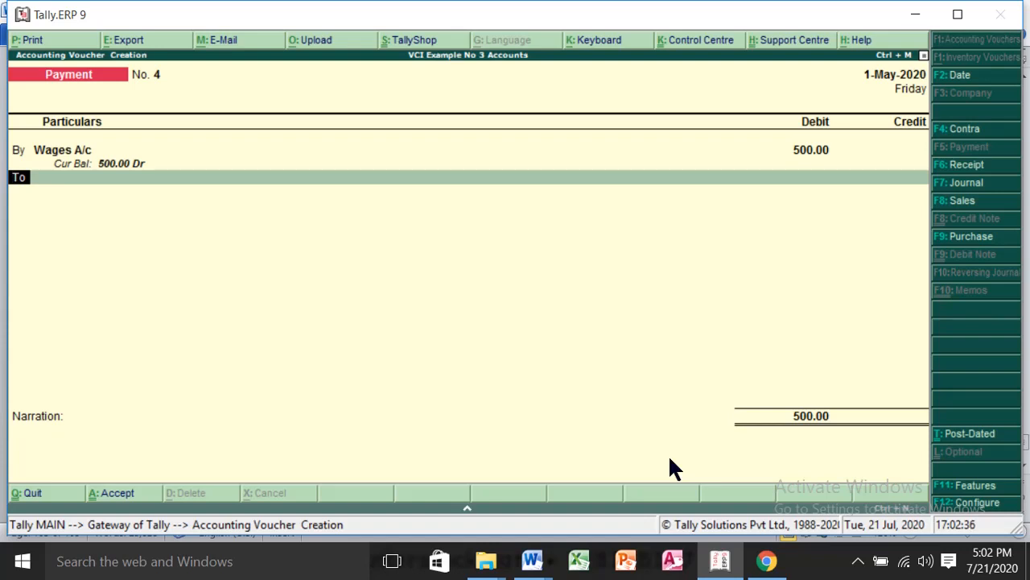
- Add a second debit line for Salery A/c with 1000 in the Payment voucher
{"action": "type", "text": "b"}
{"action": "key", "text": "Return"}
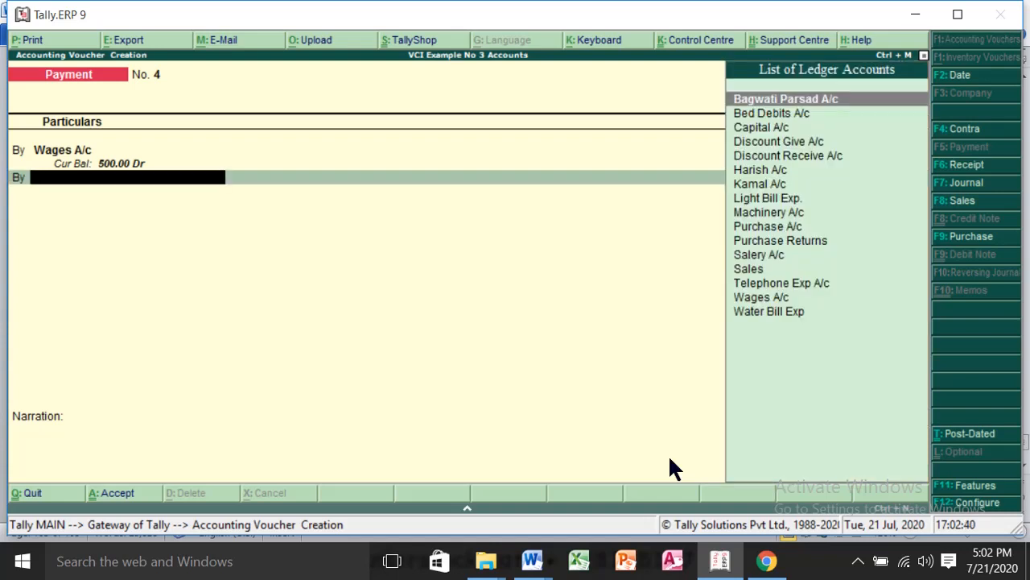
{"action": "type", "text": "S"}
{"action": "key", "text": "Return"}
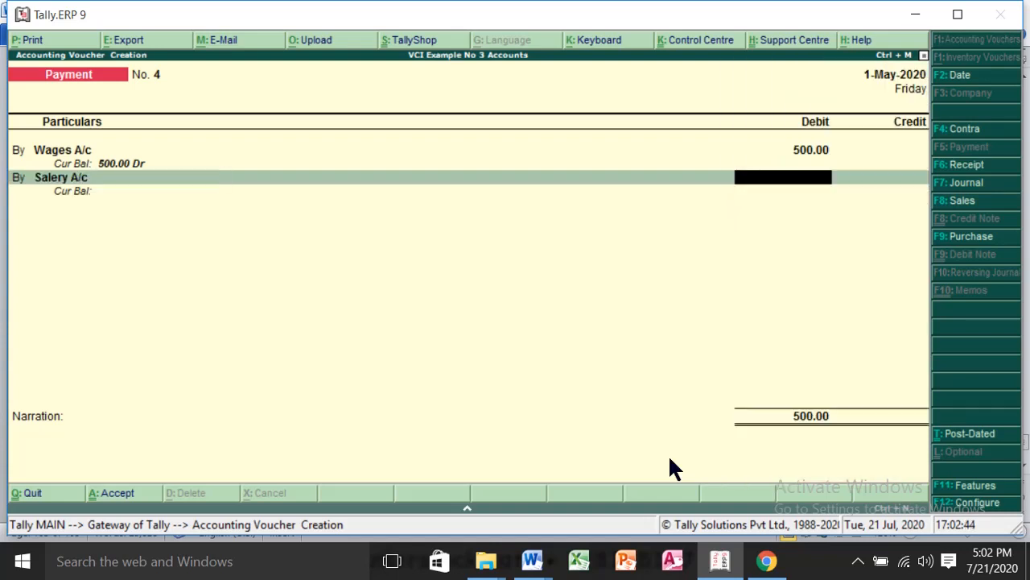
{"action": "type", "text": "1000"}
{"action": "key", "text": "Return"}
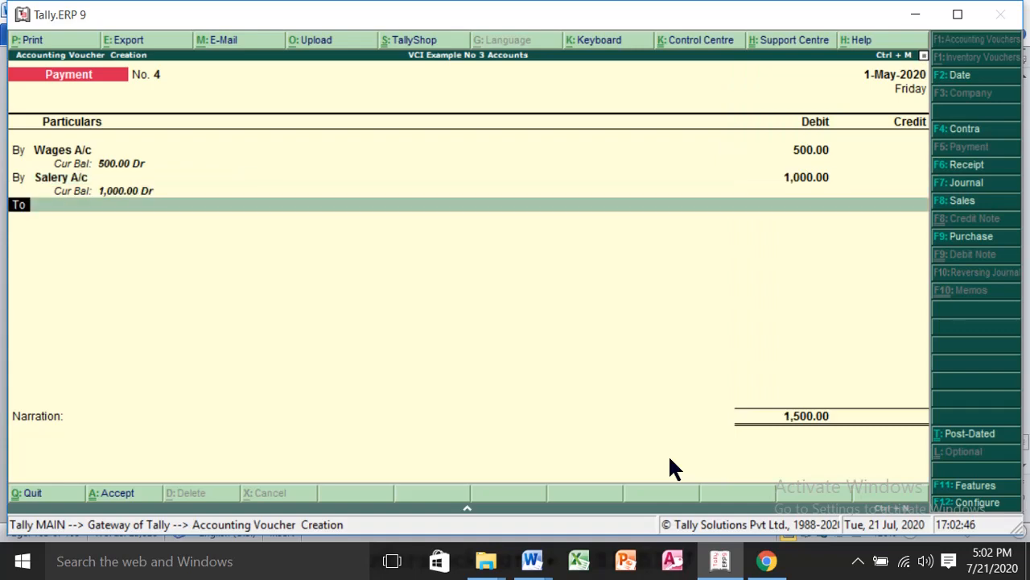
- Credit Cash with 1500 in the Payment voucher, and save it without a narration
{"action": "key", "text": "Return"}
{"action": "type", "text": "C"}
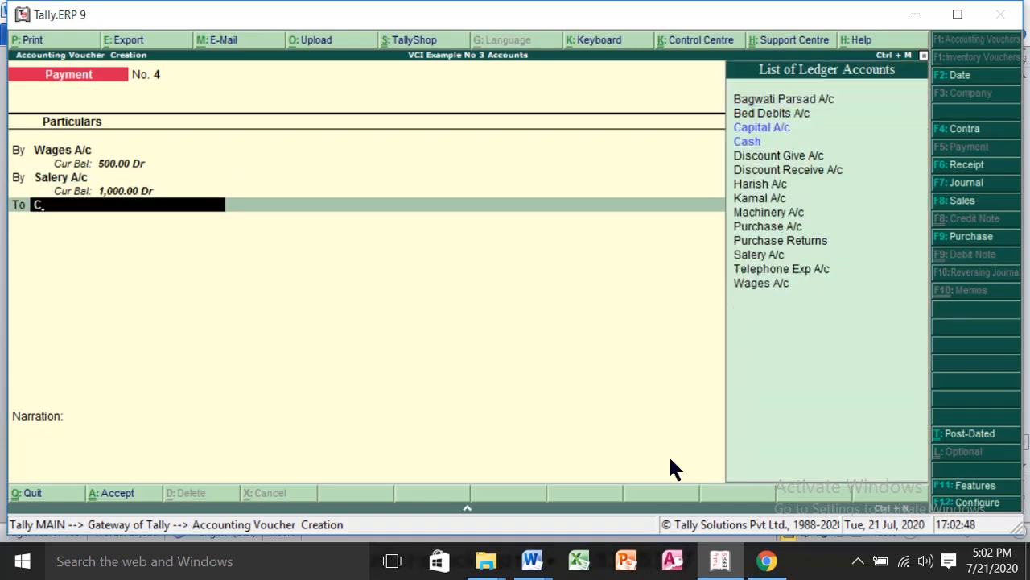
{"action": "key", "text": "Down"}
{"action": "key", "text": "Return"}
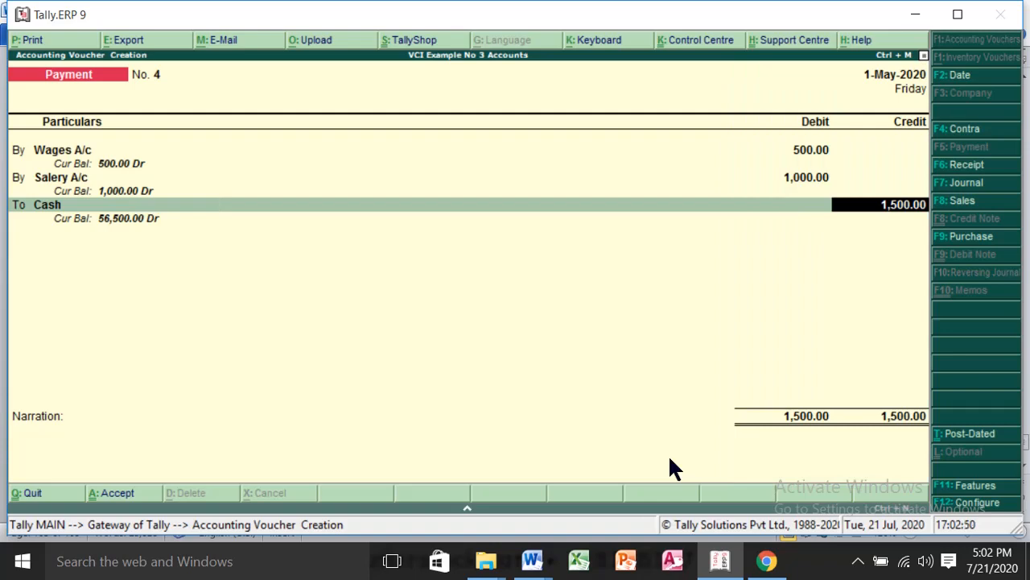
{"action": "type", "text": "1500"}
{"action": "key", "text": "Return"}
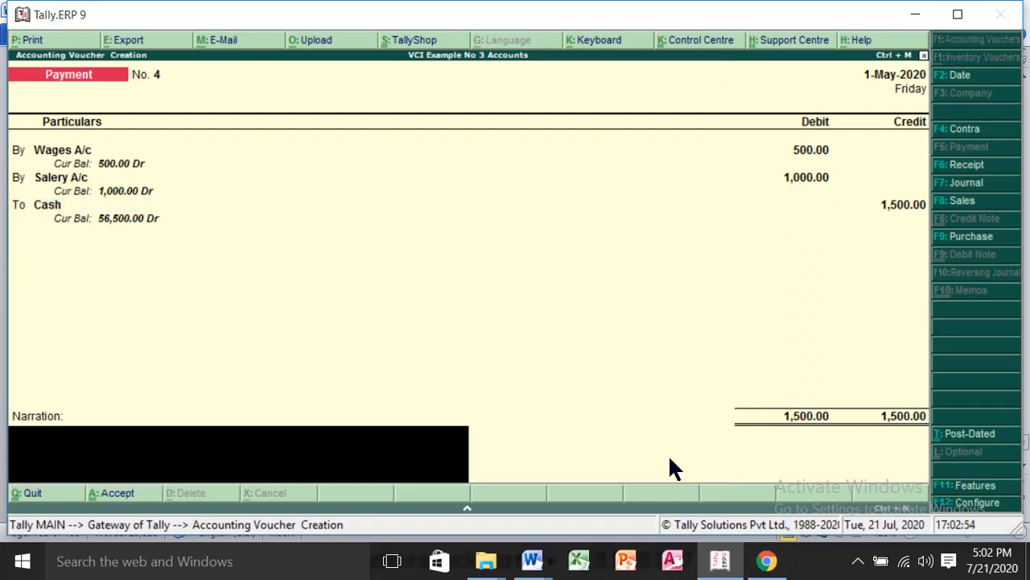
{"action": "key", "text": "Return"}
{"action": "key", "text": "Return"}
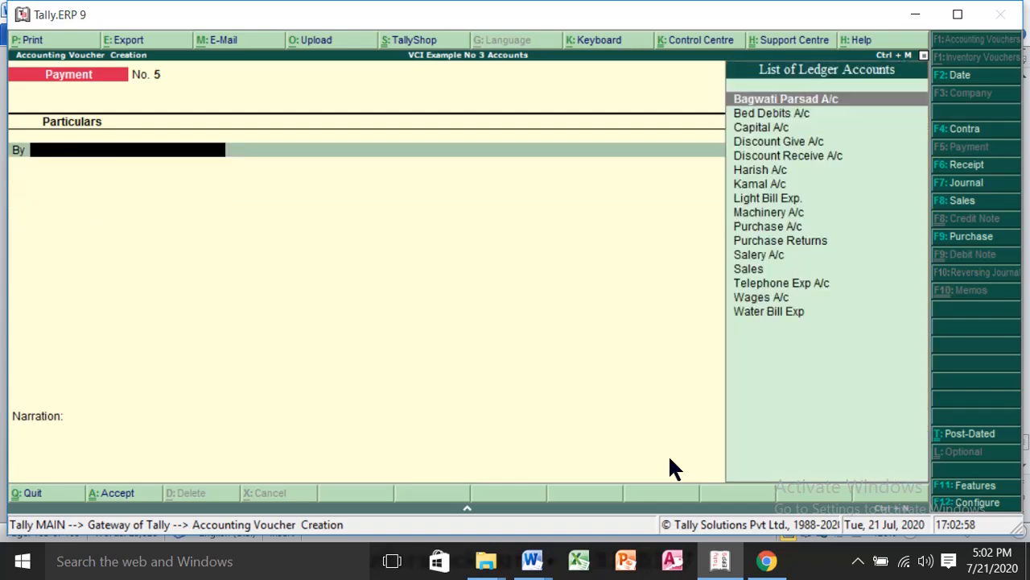
- Leave voucher entry and open the Day Book report
{"action": "key", "text": "Escape"}
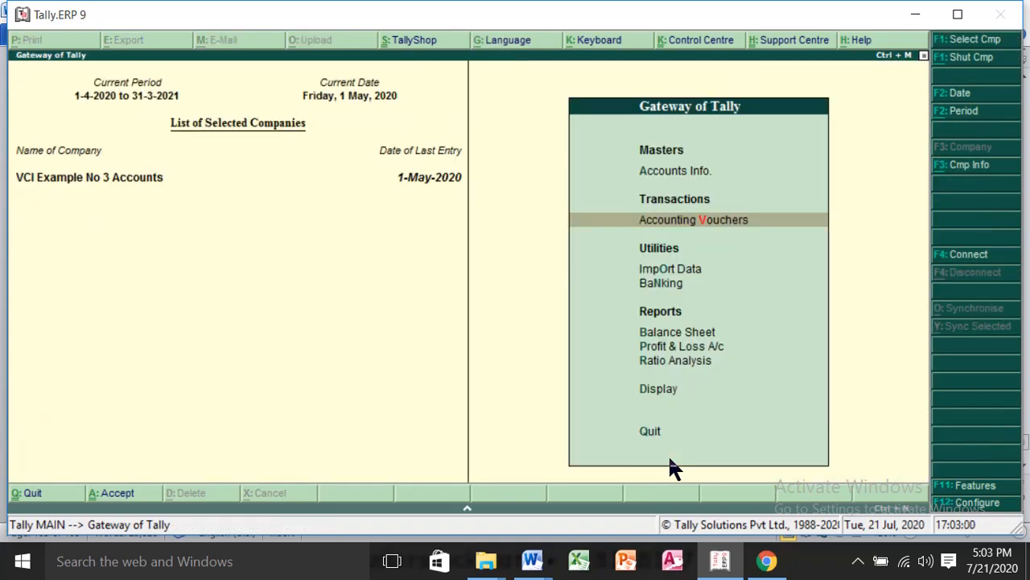
{"action": "key", "text": "Down"}
{"action": "key", "text": "Down"}
{"action": "key", "text": "Down"}
{"action": "key", "text": "Down"}
{"action": "key", "text": "Down"}
{"action": "key", "text": "Down"}
{"action": "key", "text": "Return"}
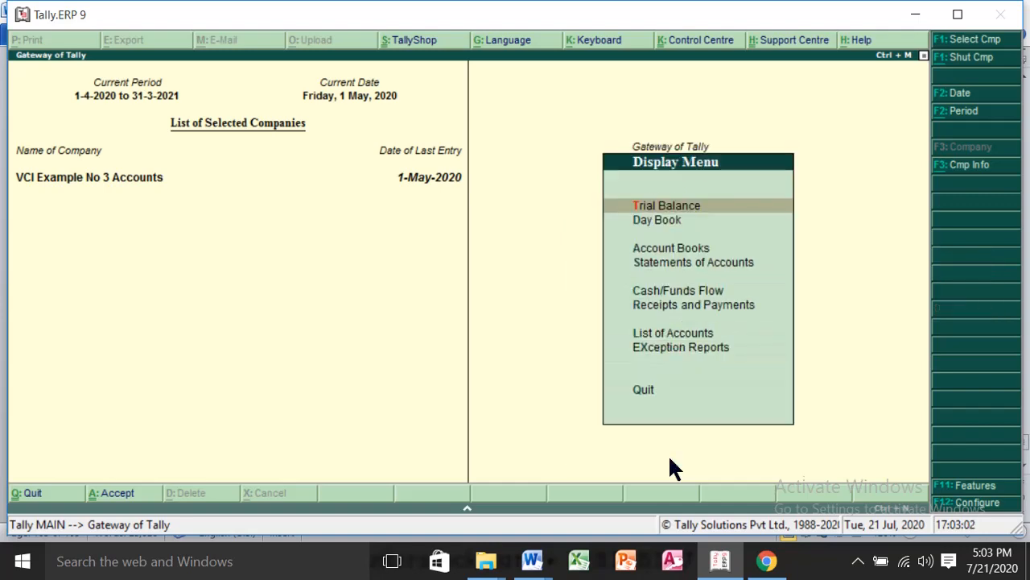
{"action": "key", "text": "Down"}
{"action": "key", "text": "Return"}
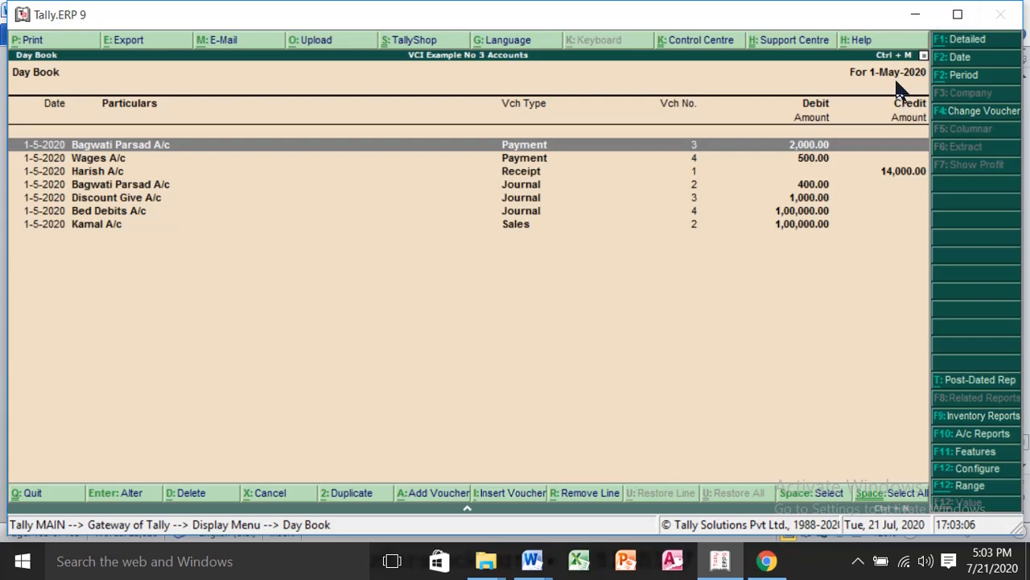
- Set the Day Book period from 1-4-2020 to 1-5-2020, and show the entries in detailed format
{"action": "key", "text": "alt+F2"}
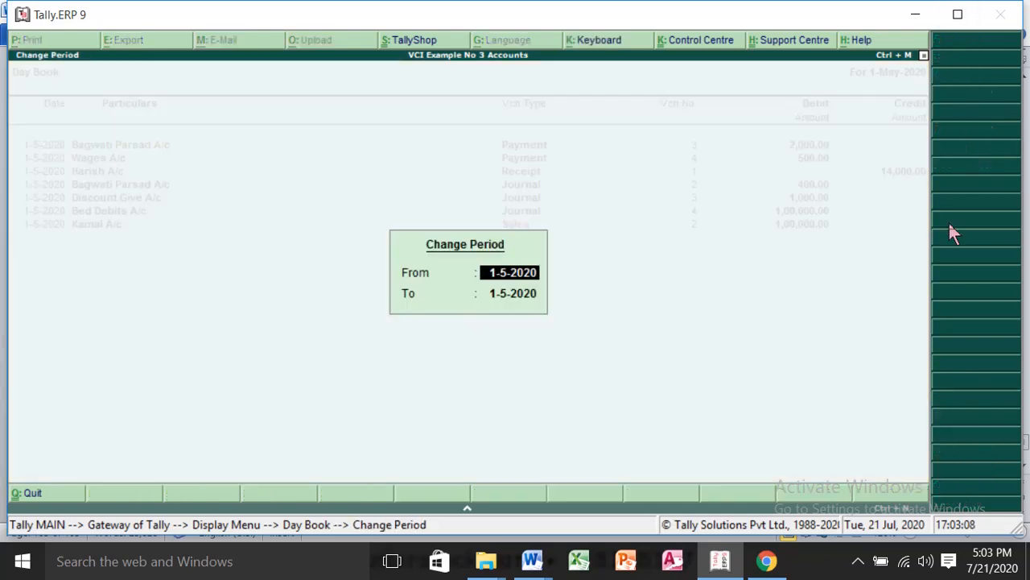
{"action": "key", "text": "BackSpace"}
{"action": "type", "text": "1-4"}
{"action": "key", "text": "Return"}
{"action": "type", "text": "1-5"}
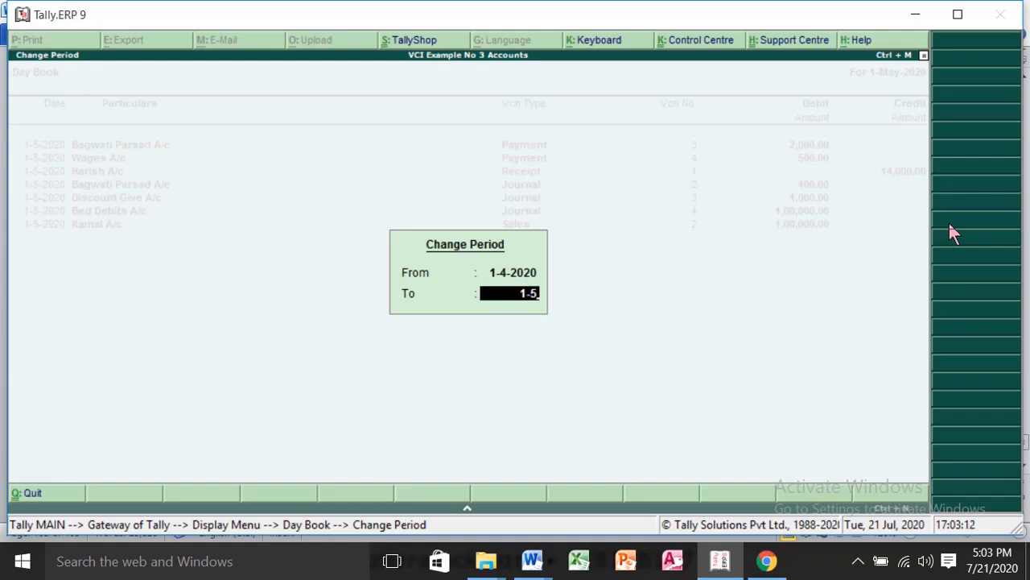
{"action": "key", "text": "Return"}
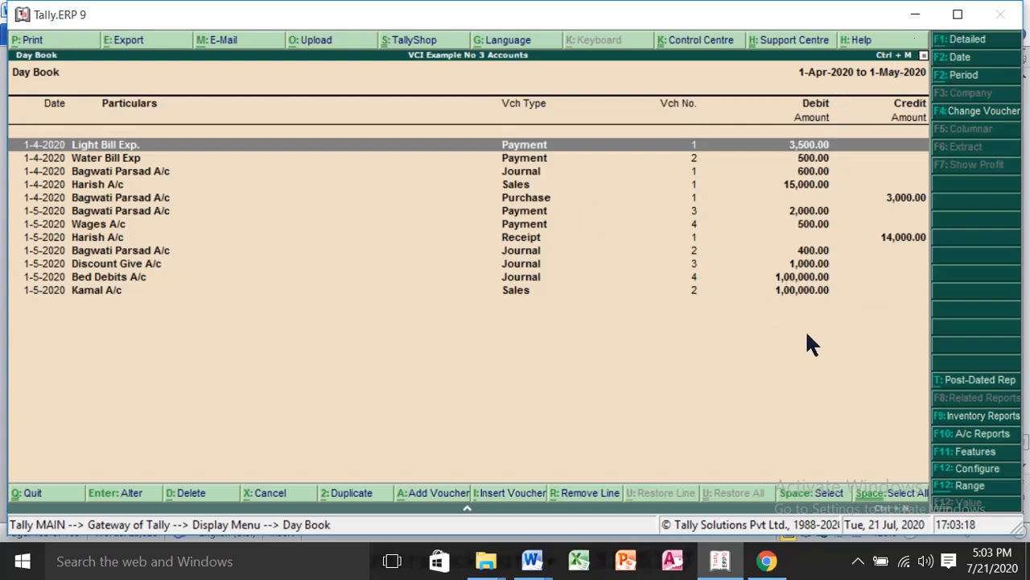
{"action": "key", "text": "alt+F1"}
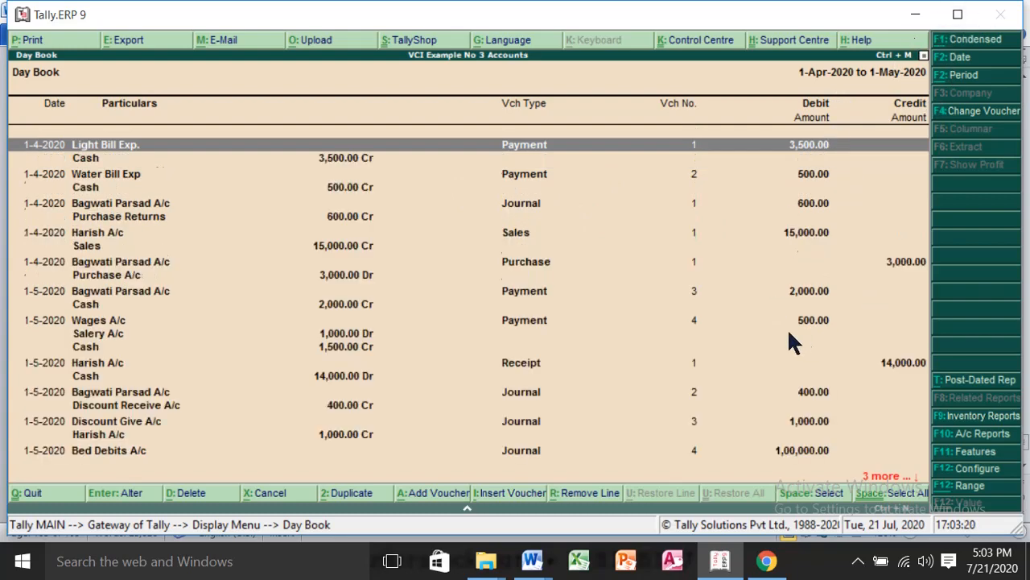
- Close the Day Book and back out of the Gateway of Tally to the quit confirmation
{"action": "key", "text": "Escape"}
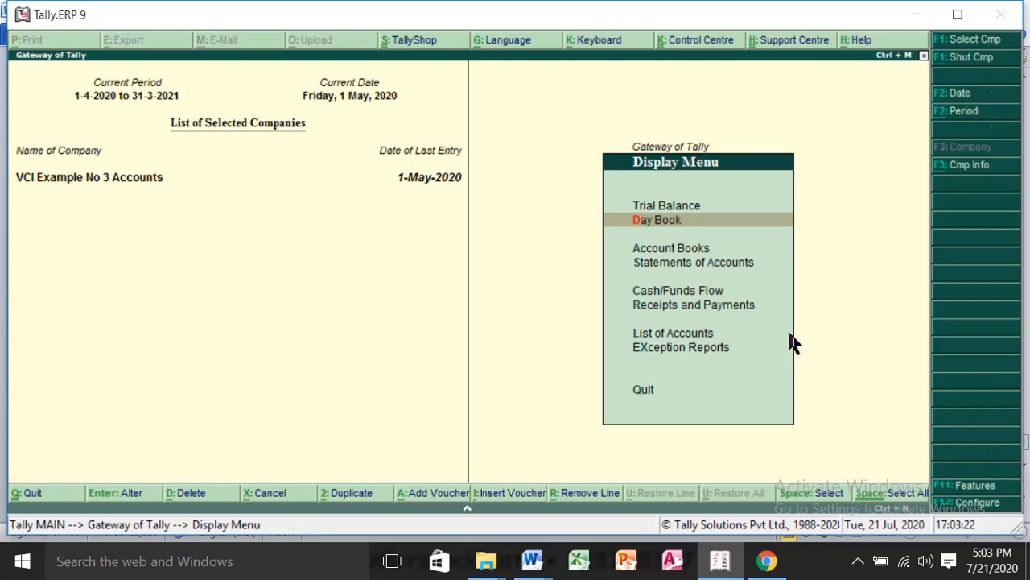
{"action": "key", "text": "Escape"}
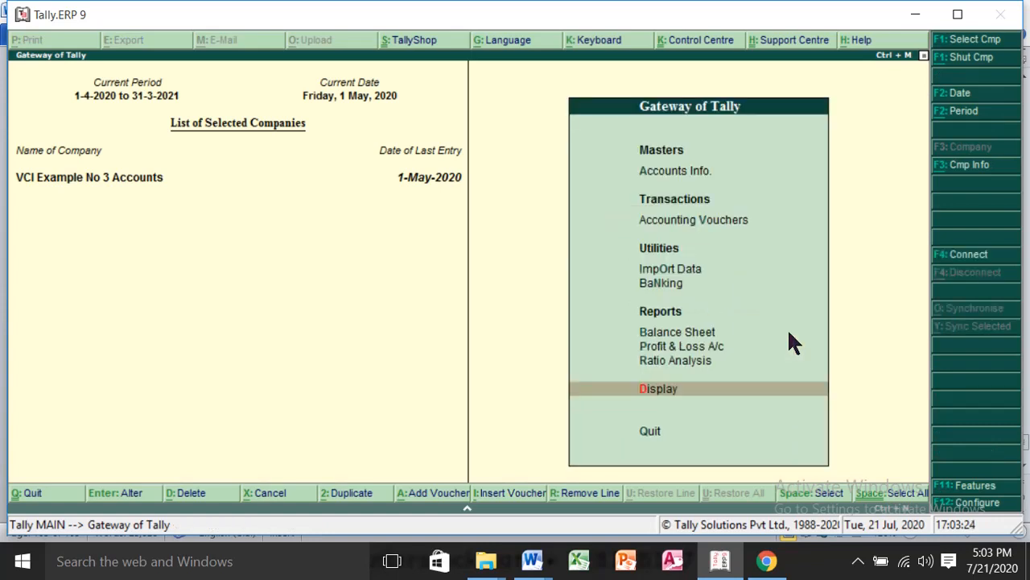
{"action": "key", "text": "Escape"}
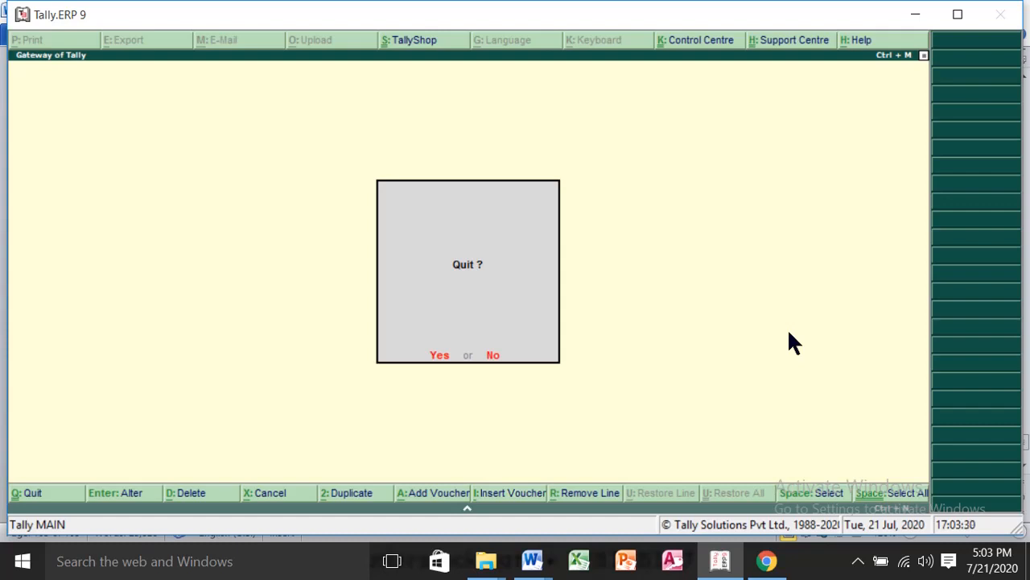
{"action": "left_click", "coordinate": [859, 562]}
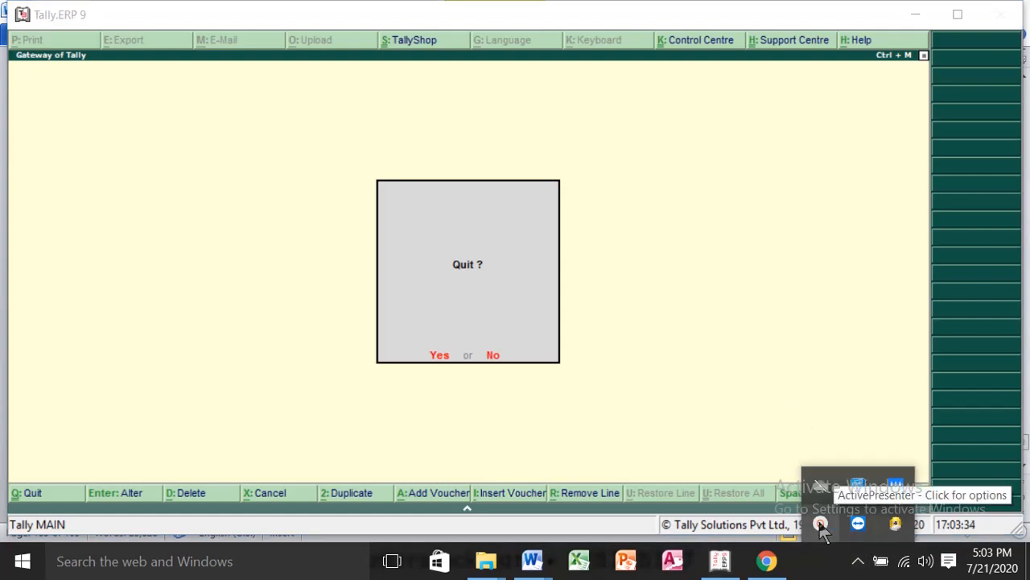